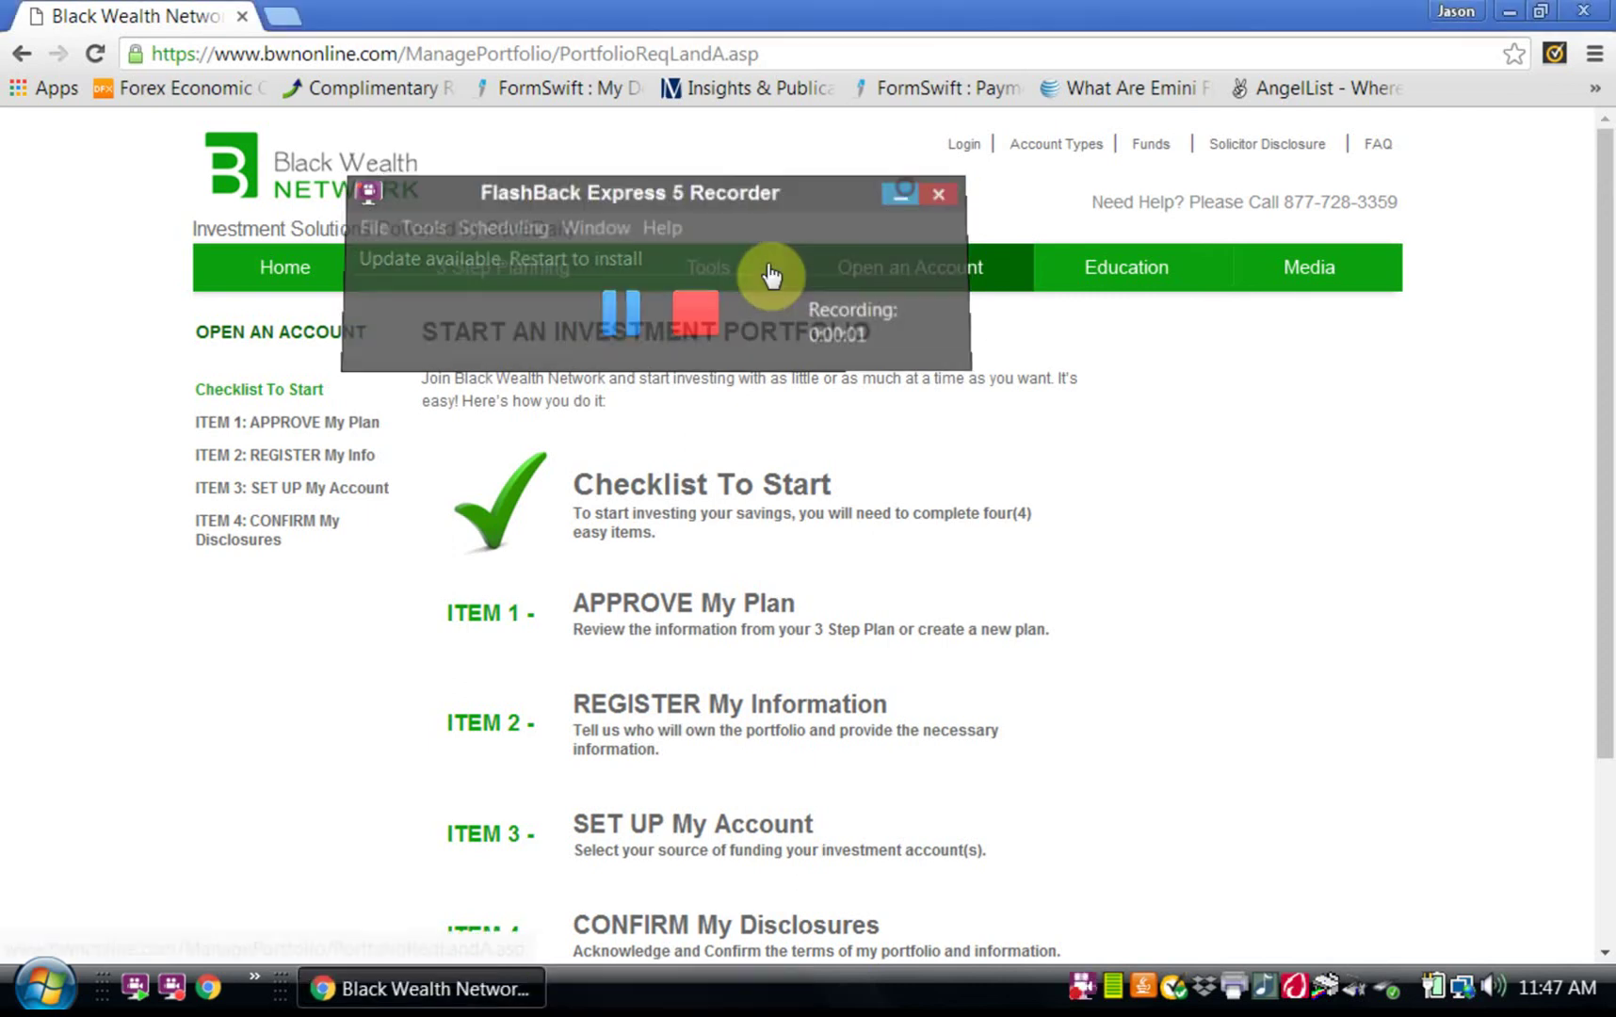
# Go back to the Black Wealth Network home page using the top navigation Home link.
pyautogui.click(252, 280)
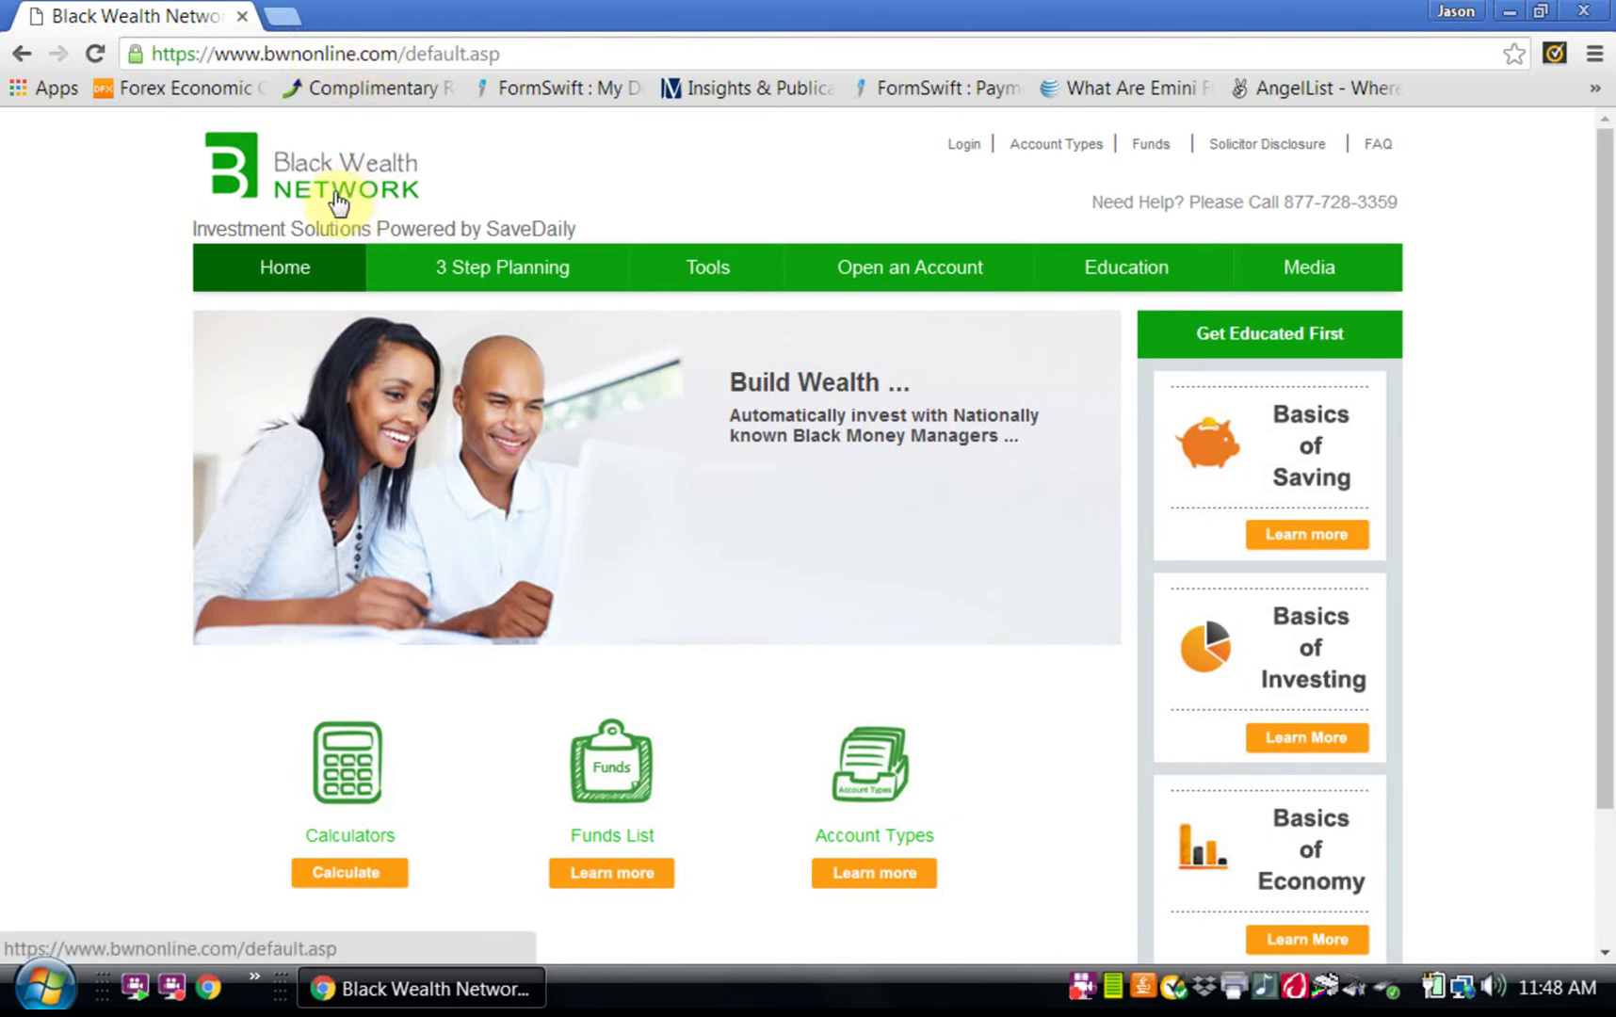
# Go to Open an Account and start a new portfolio with Open My Portfolio.
pyautogui.click(884, 274)
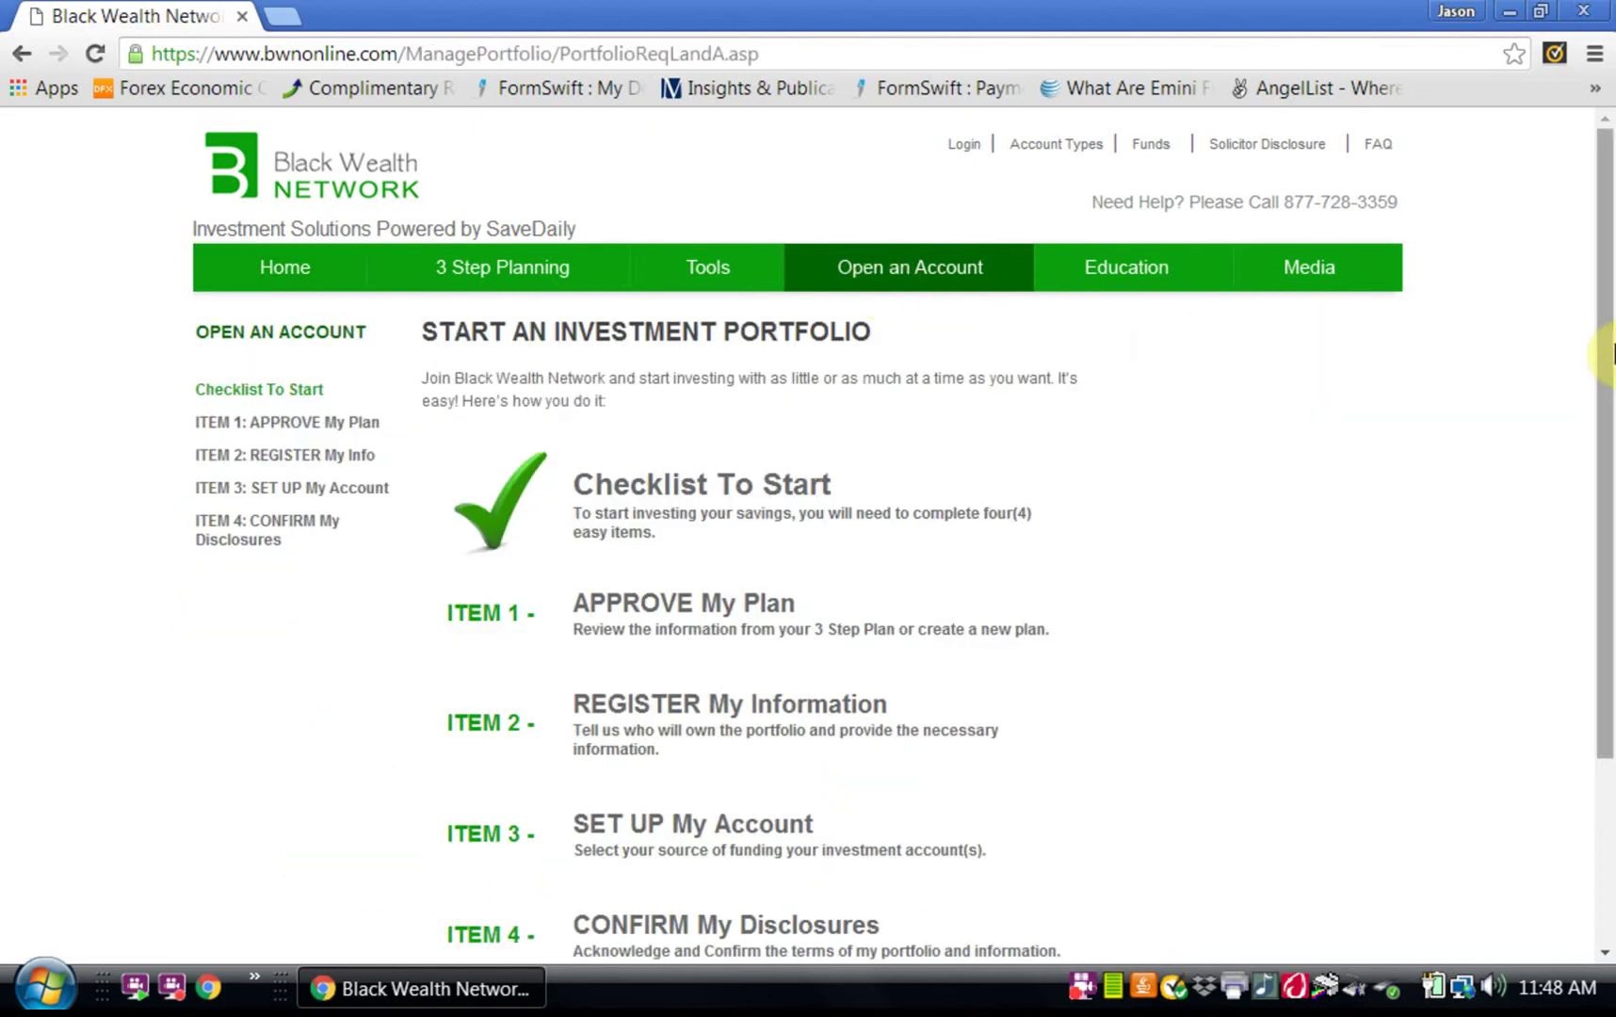
pyautogui.moveTo(1600, 397); pyautogui.dragTo(1601, 615)
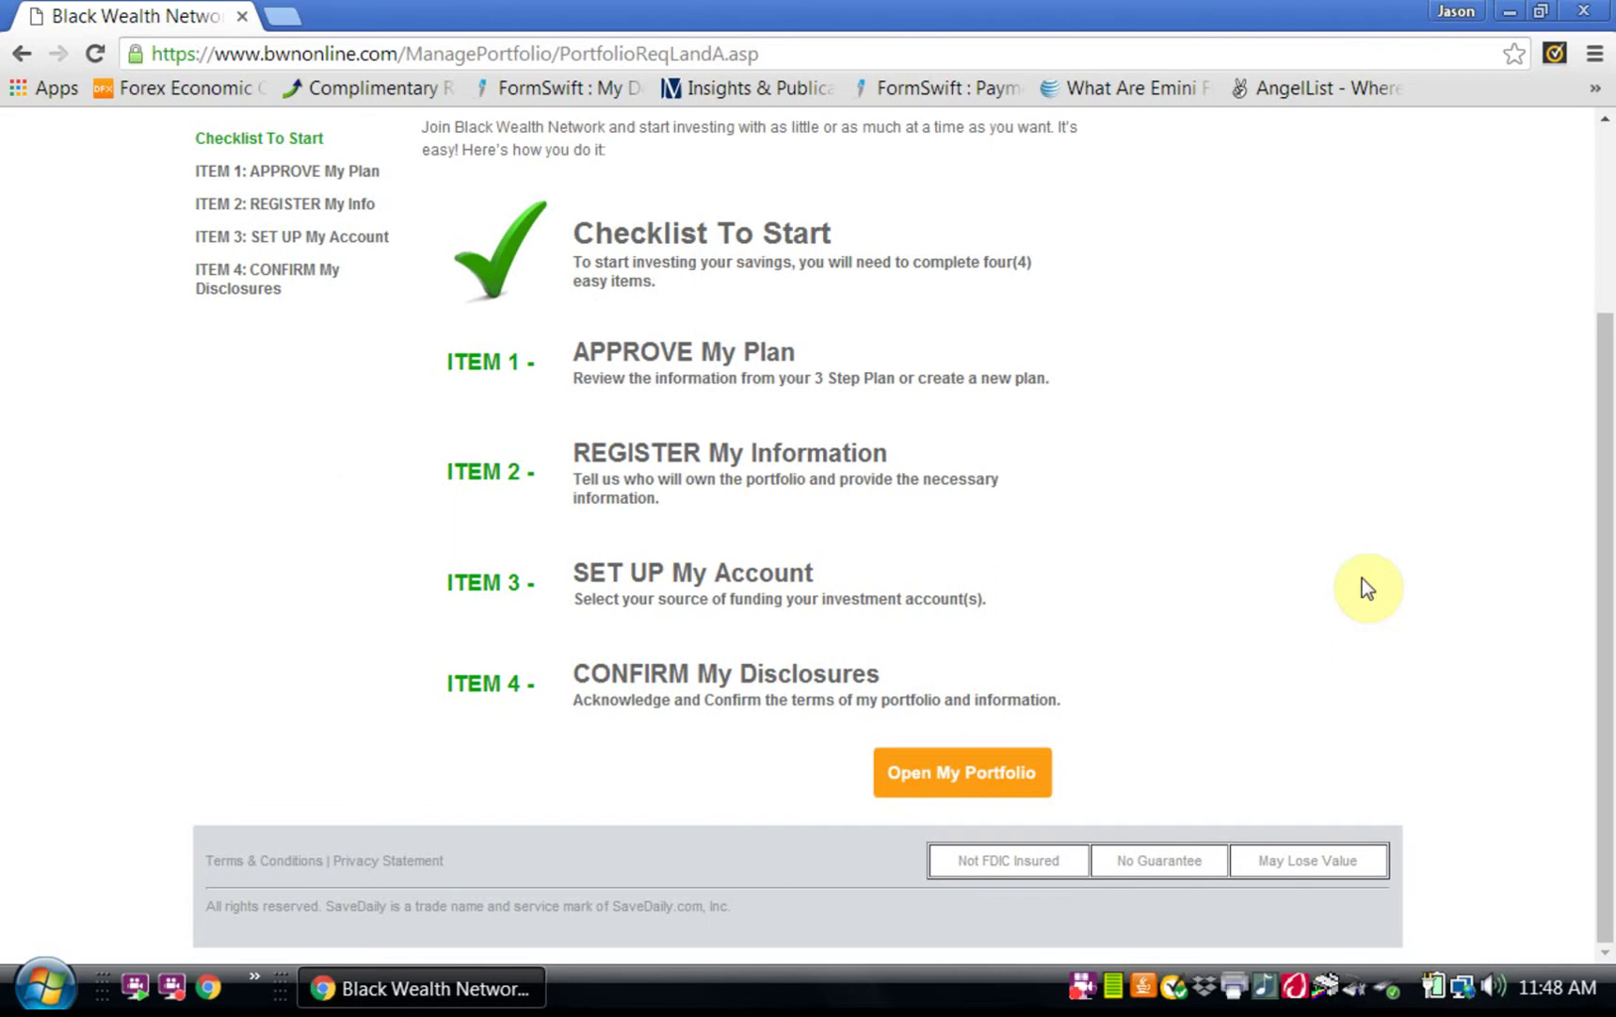
pyautogui.click(966, 773)
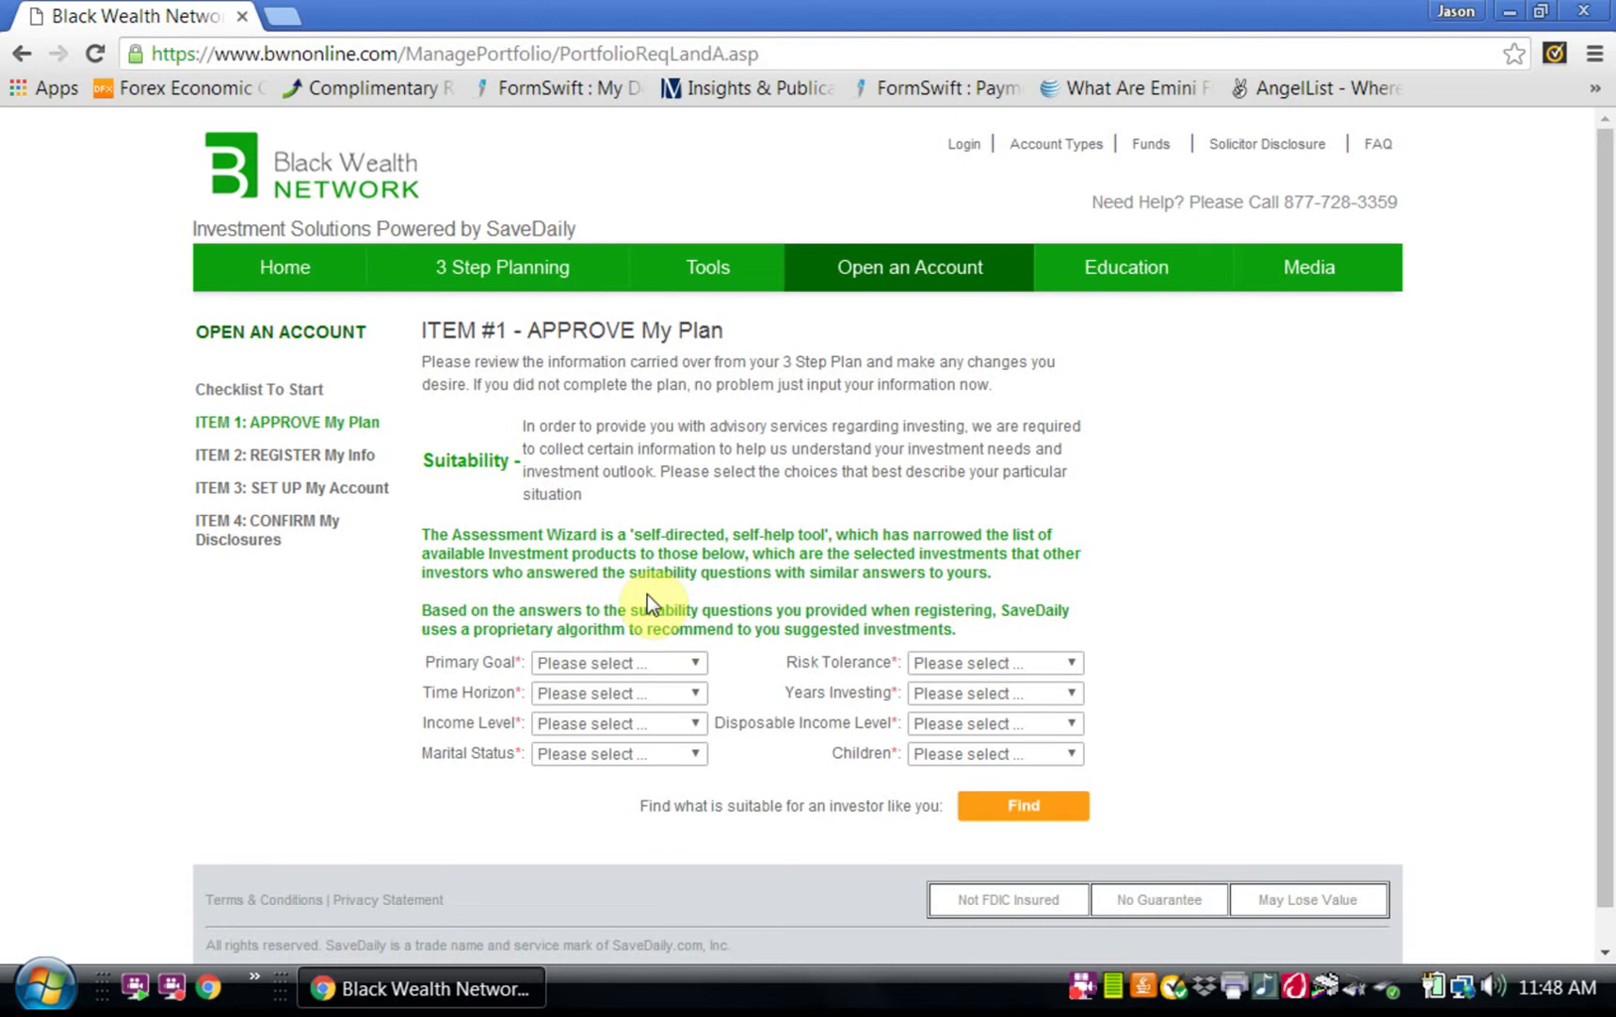
# Set goal Retirement, horizon 23 Years, income $100,001 - $125,000, and marital status Married.
pyautogui.click(694, 657)
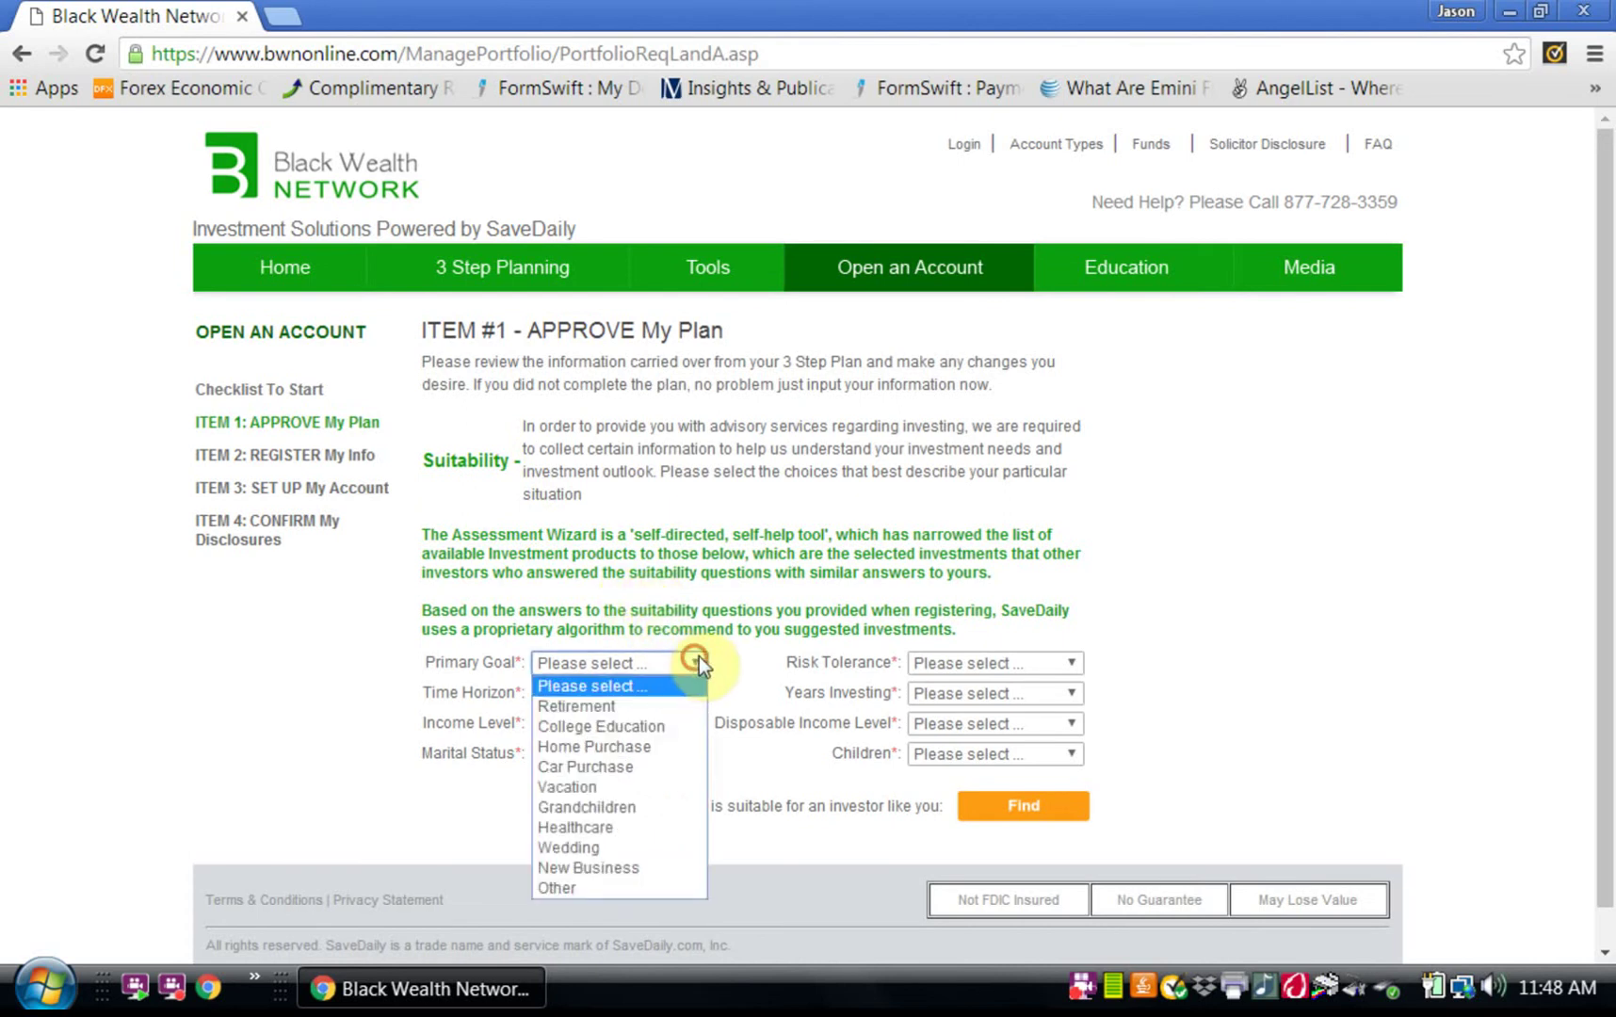
pyautogui.click(618, 706)
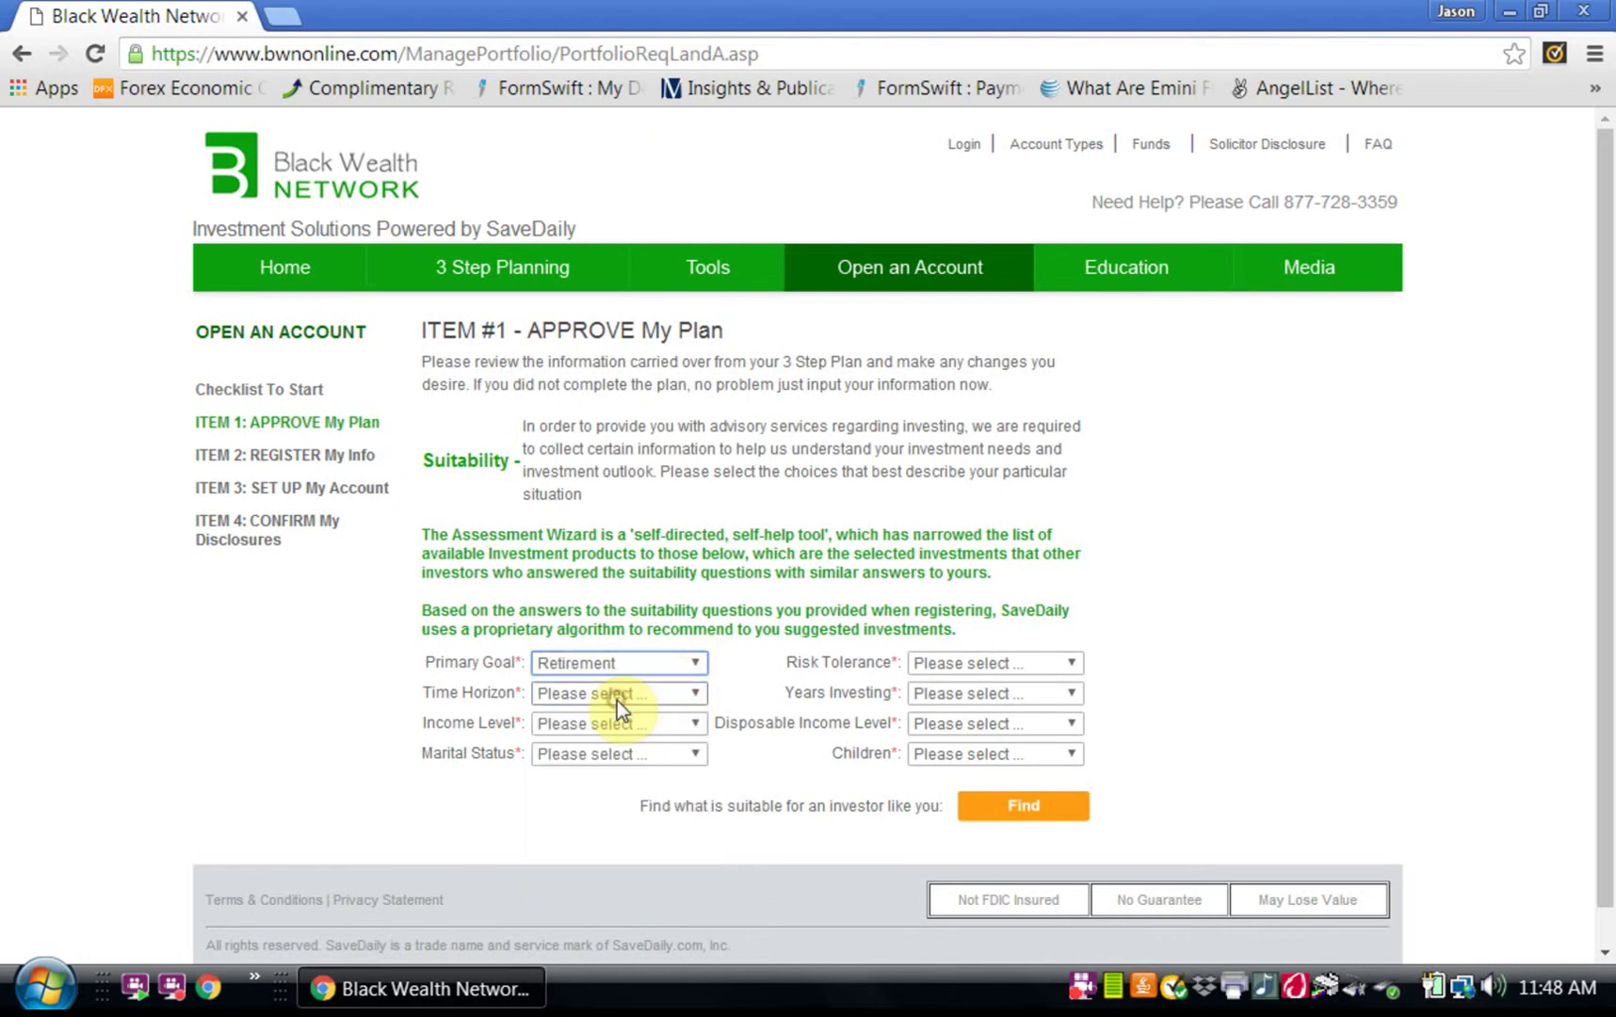
pyautogui.click(698, 690)
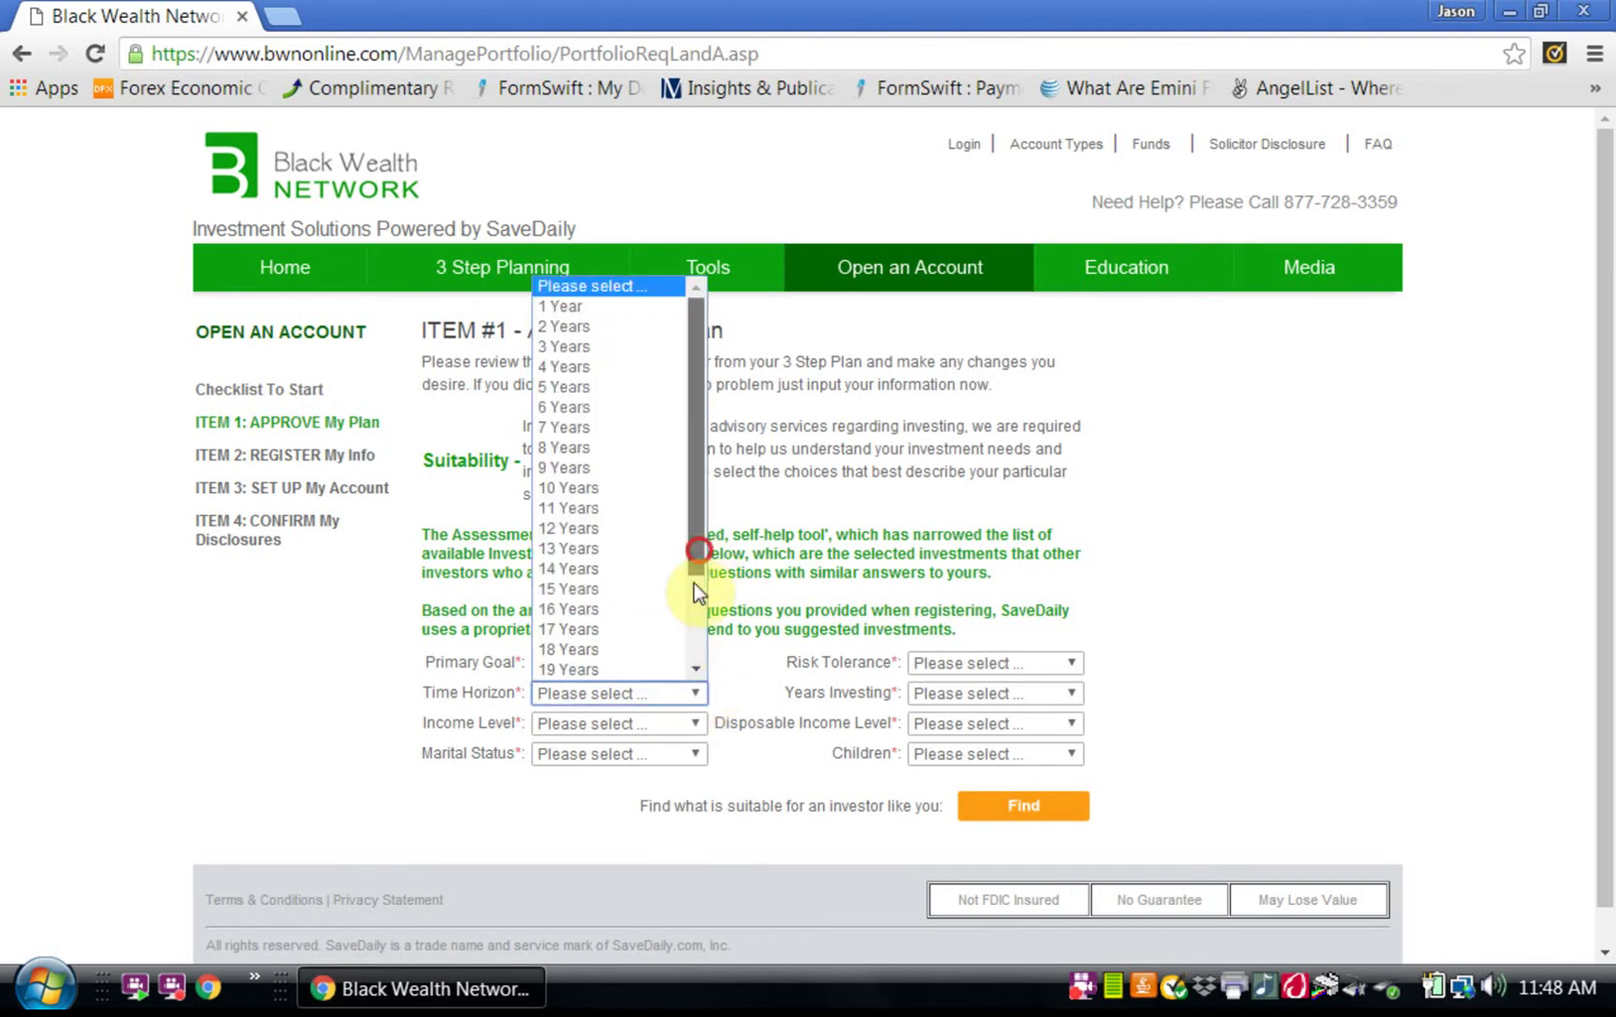
pyautogui.scroll(-3, 694, 583)
pyautogui.click(612, 630)
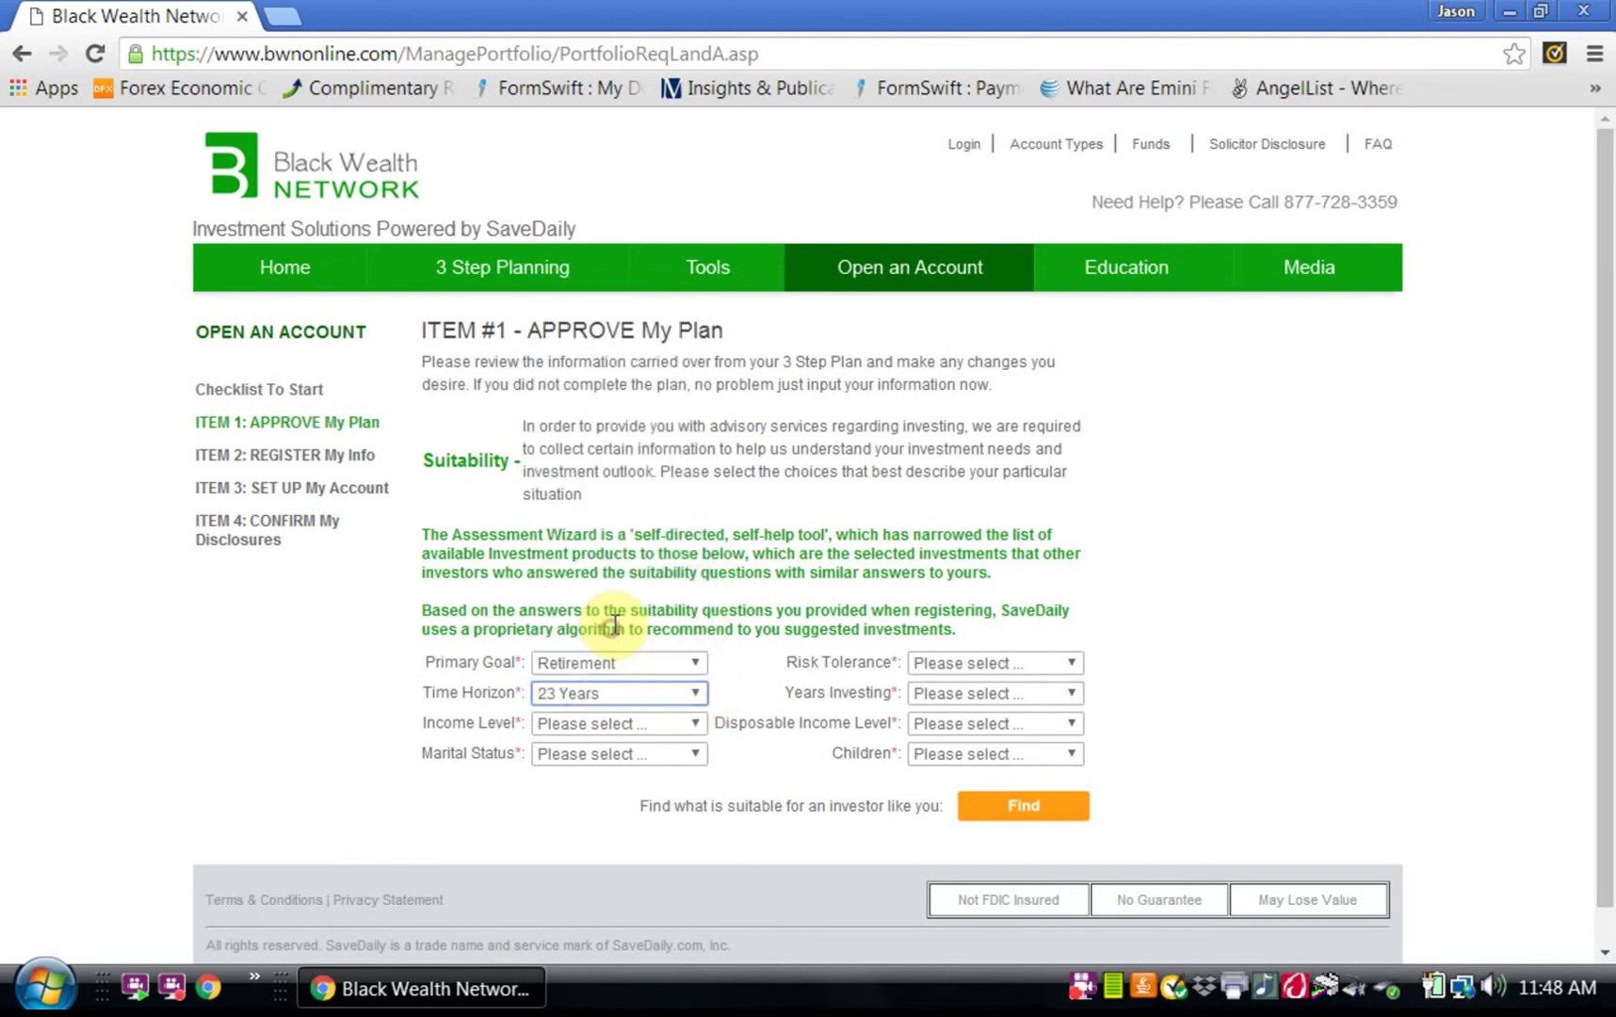
pyautogui.click(696, 727)
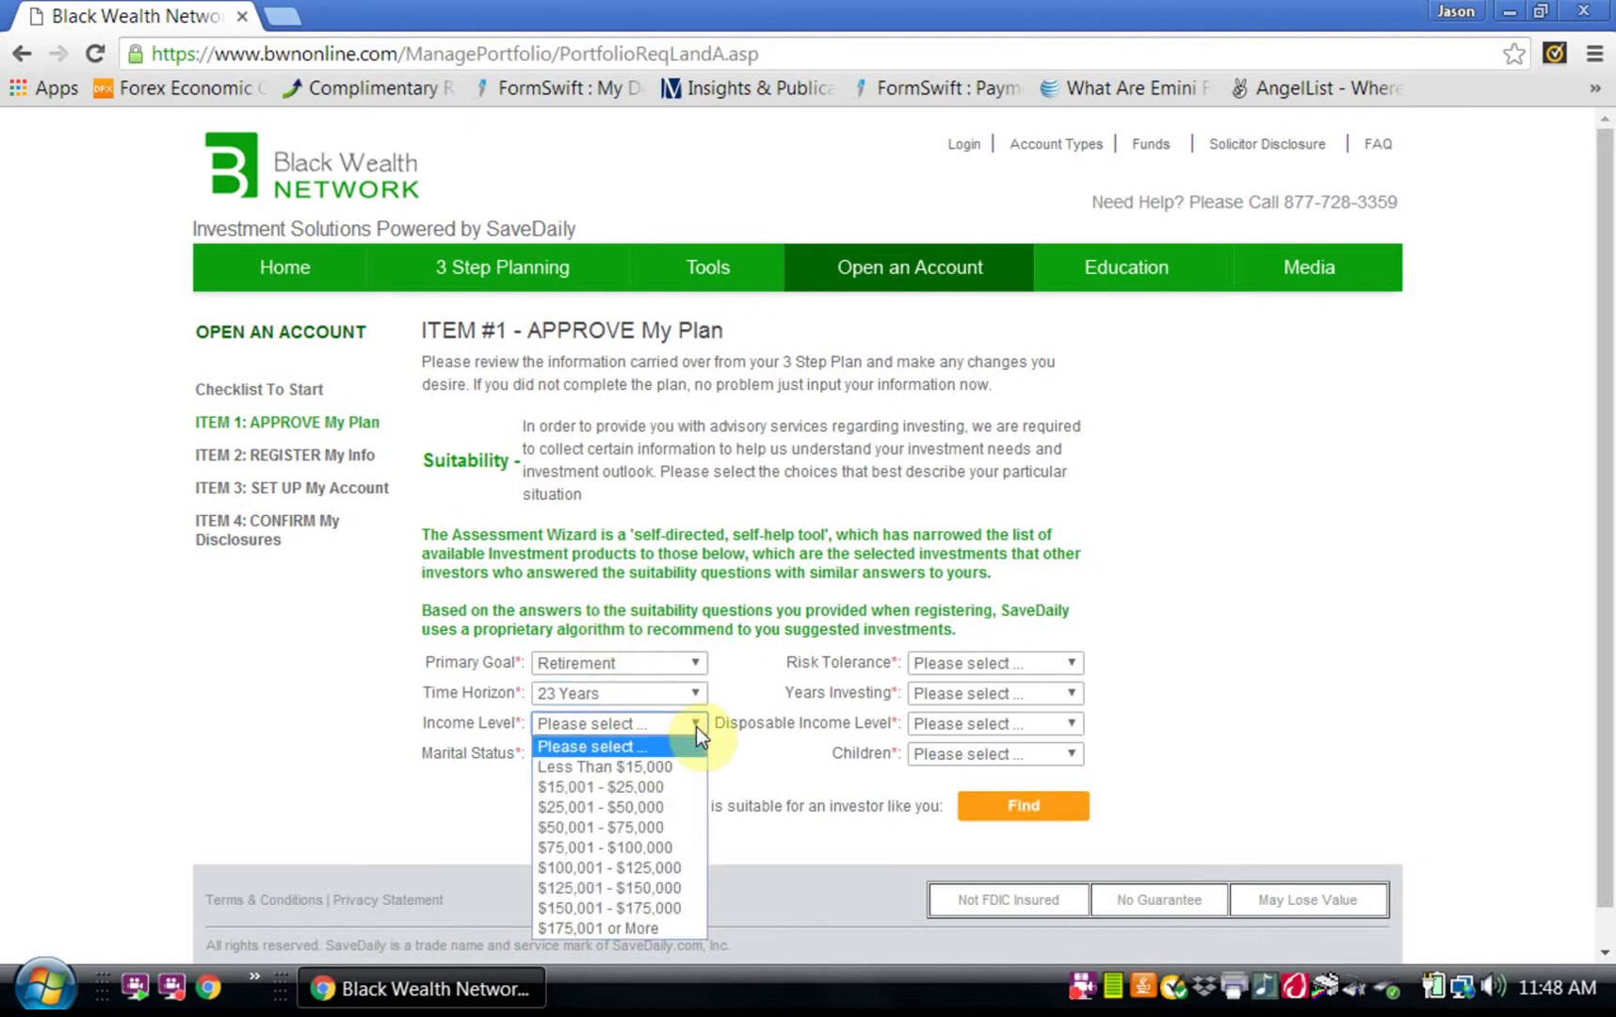
pyautogui.click(650, 872)
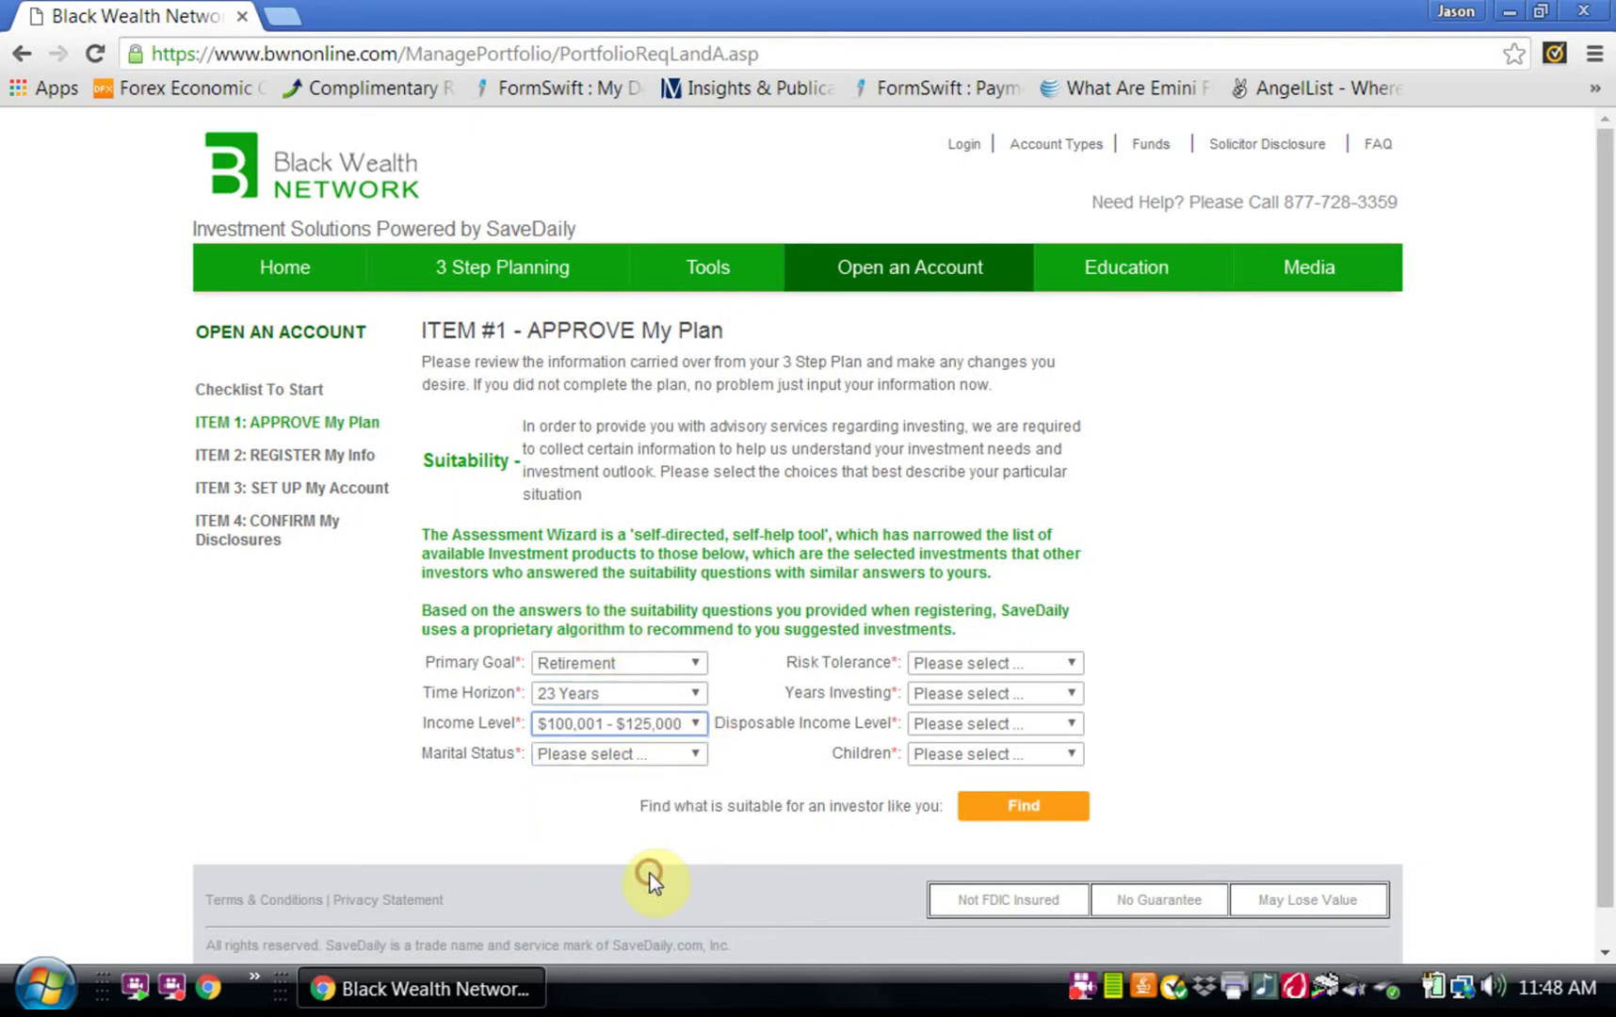
pyautogui.click(696, 755)
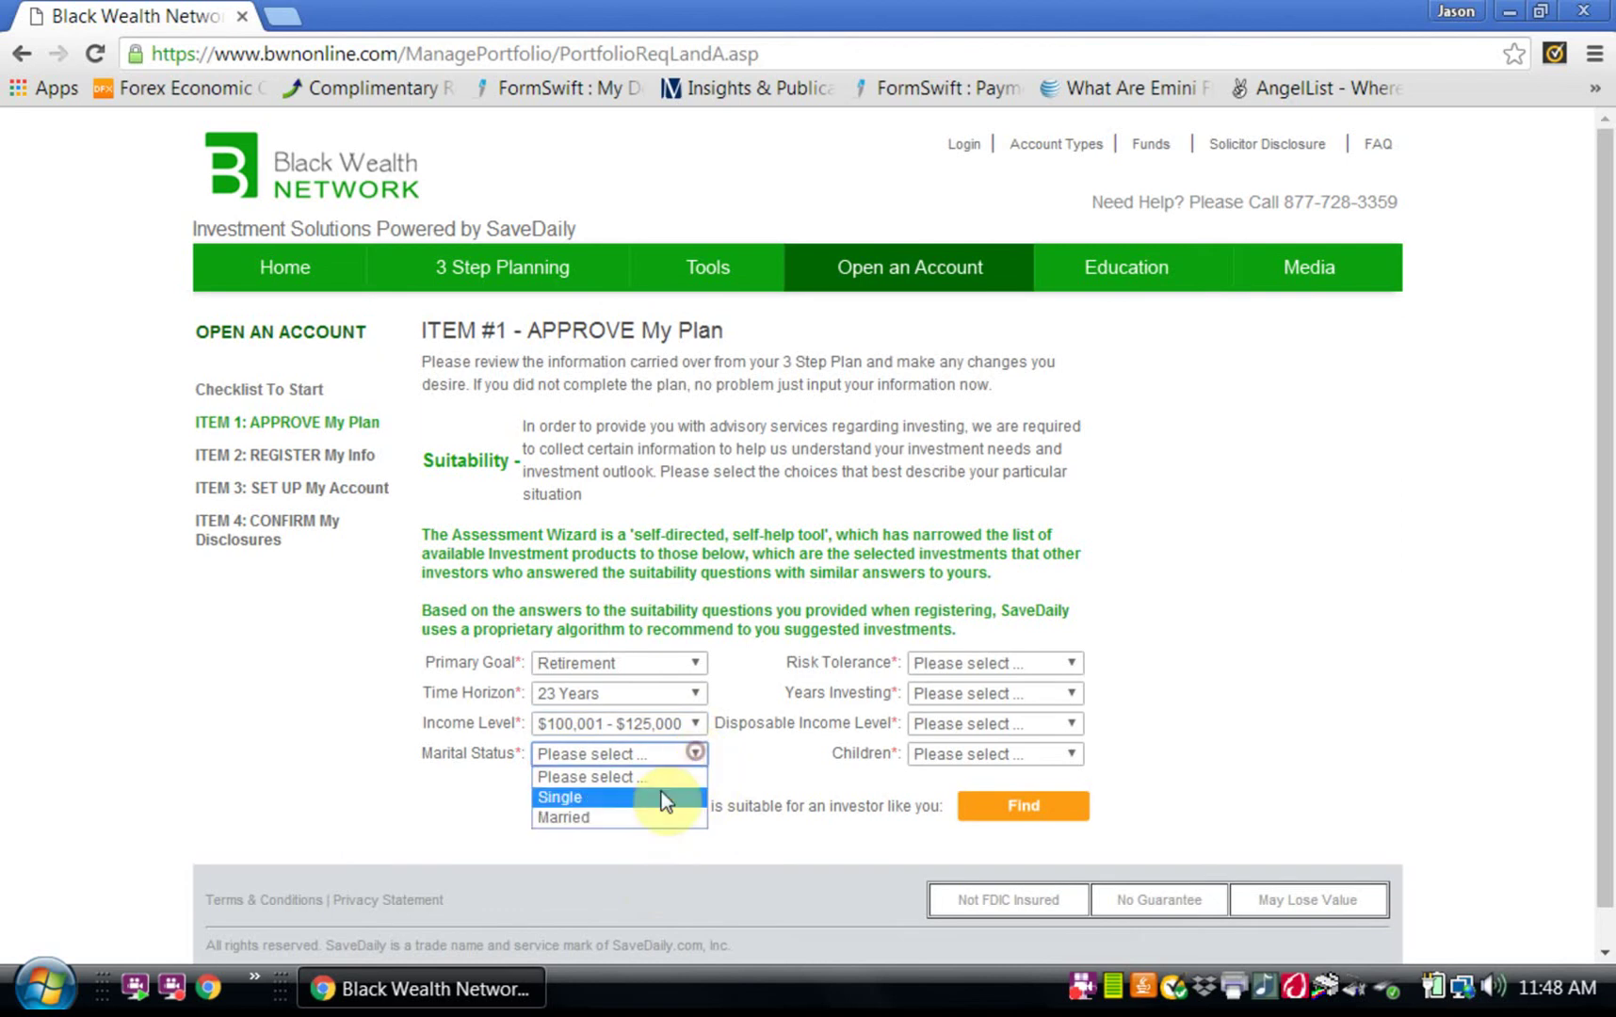
pyautogui.click(642, 816)
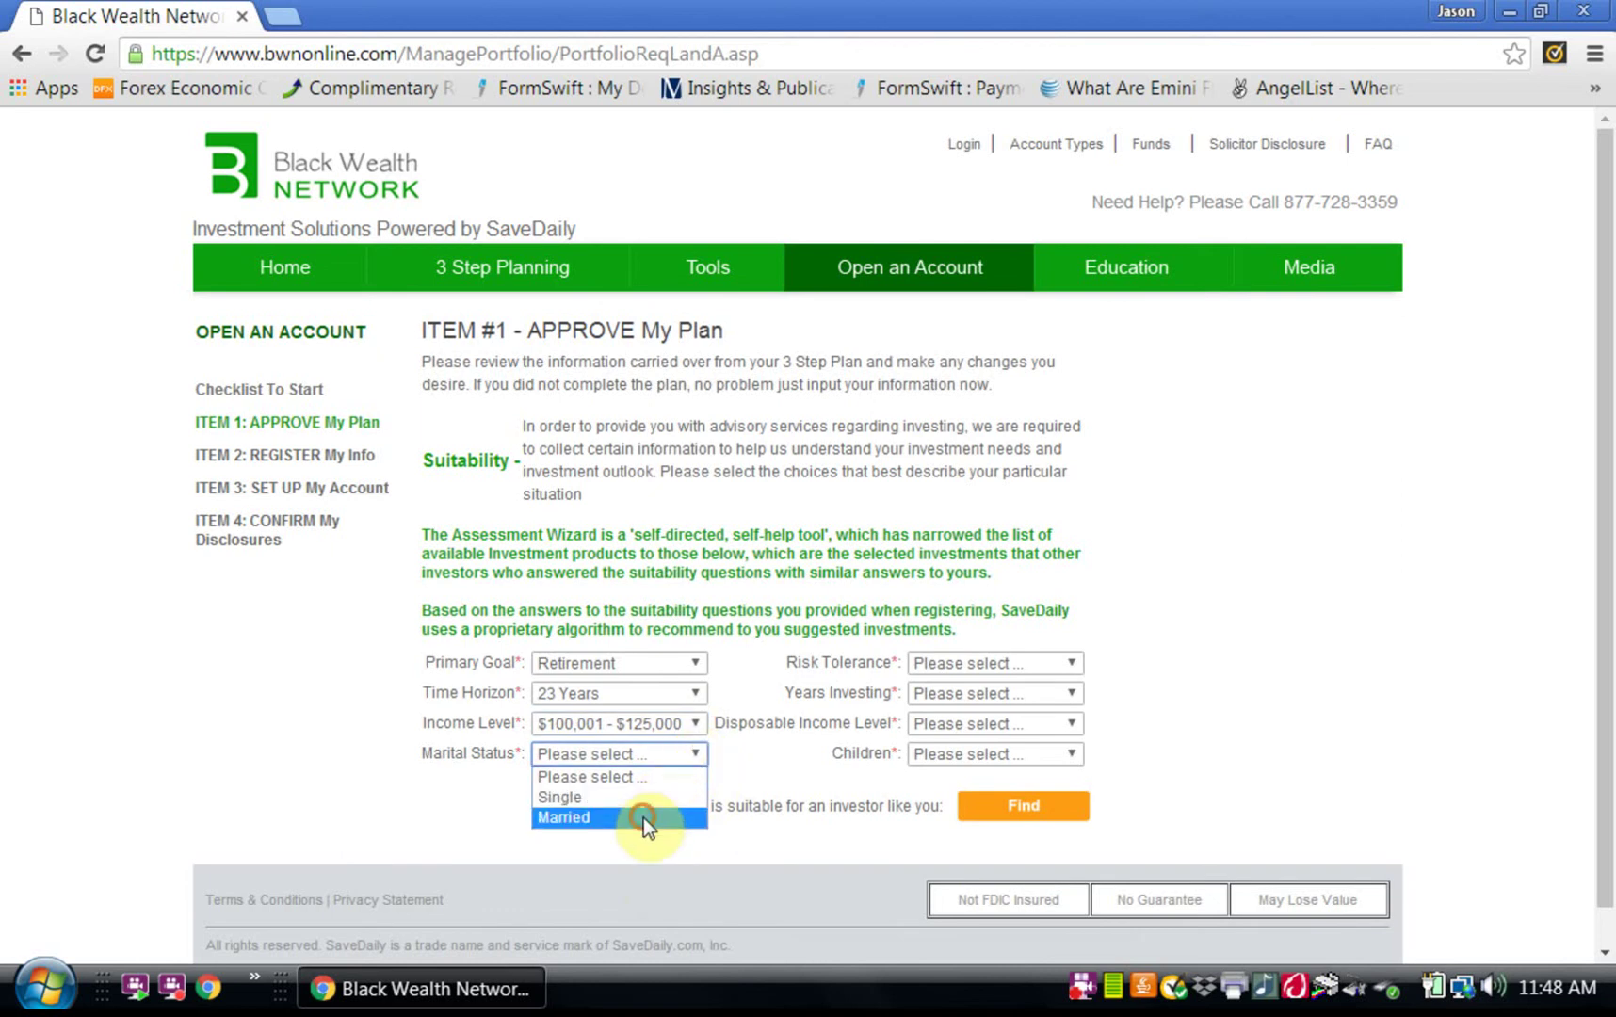
# Set Moderate risk, 10+ years investing, $501 - $1000 disposable income, no children, then Find.
pyautogui.click(1074, 664)
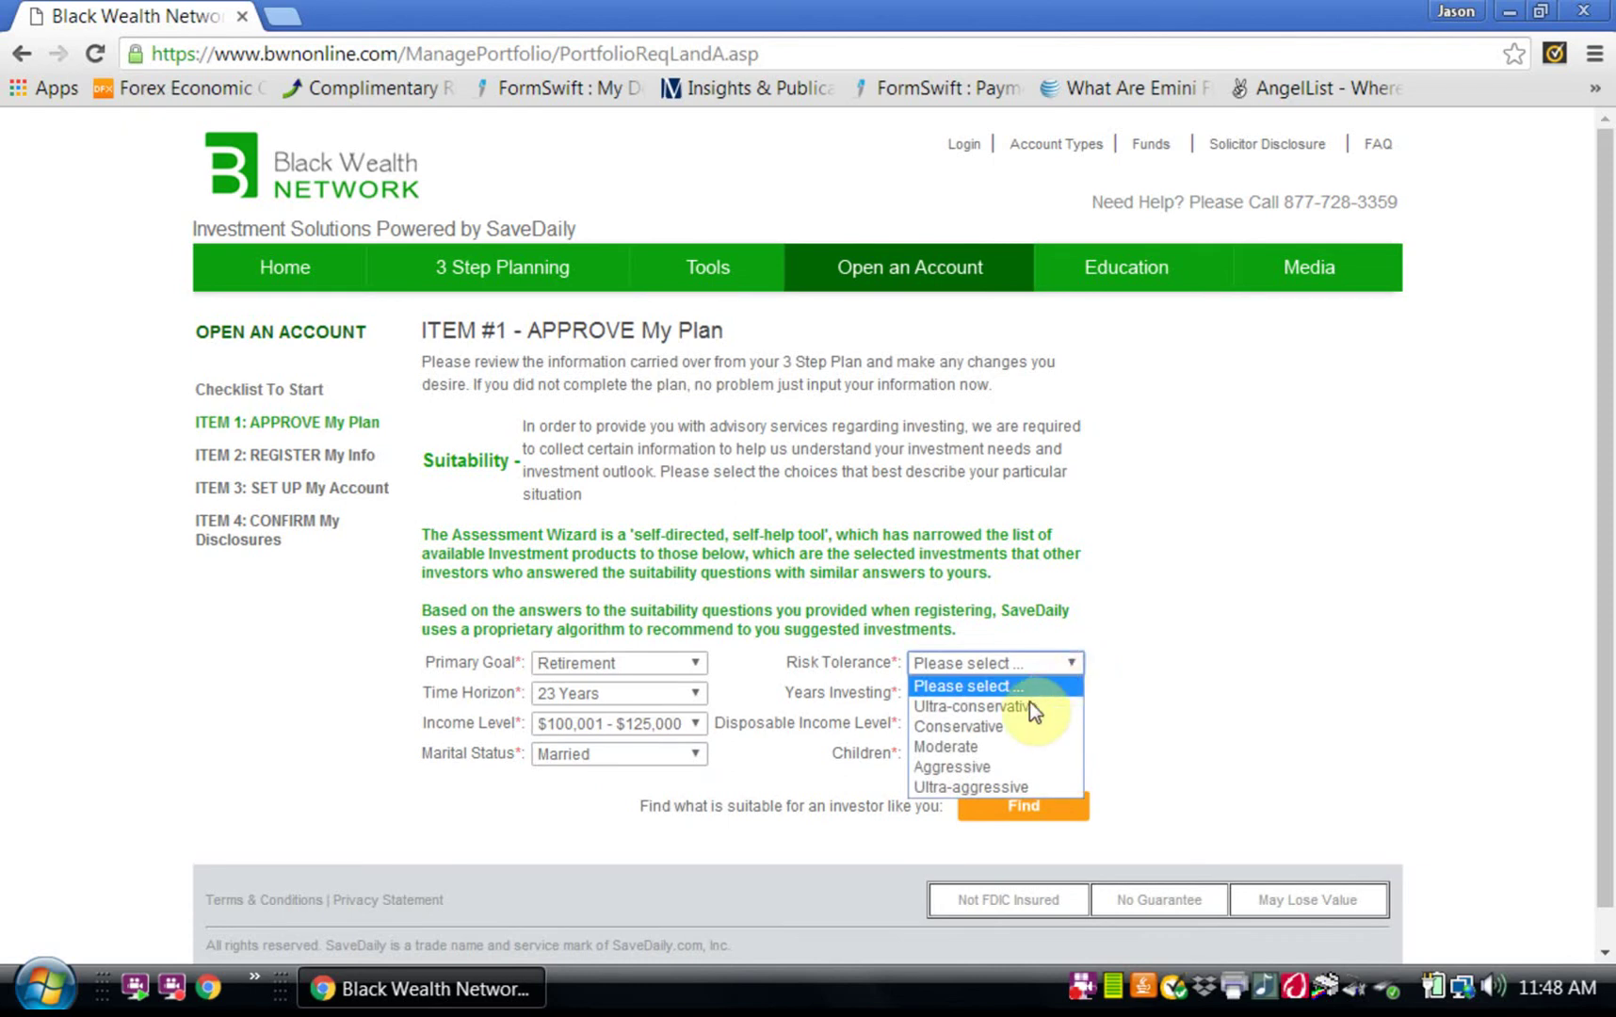
pyautogui.click(987, 746)
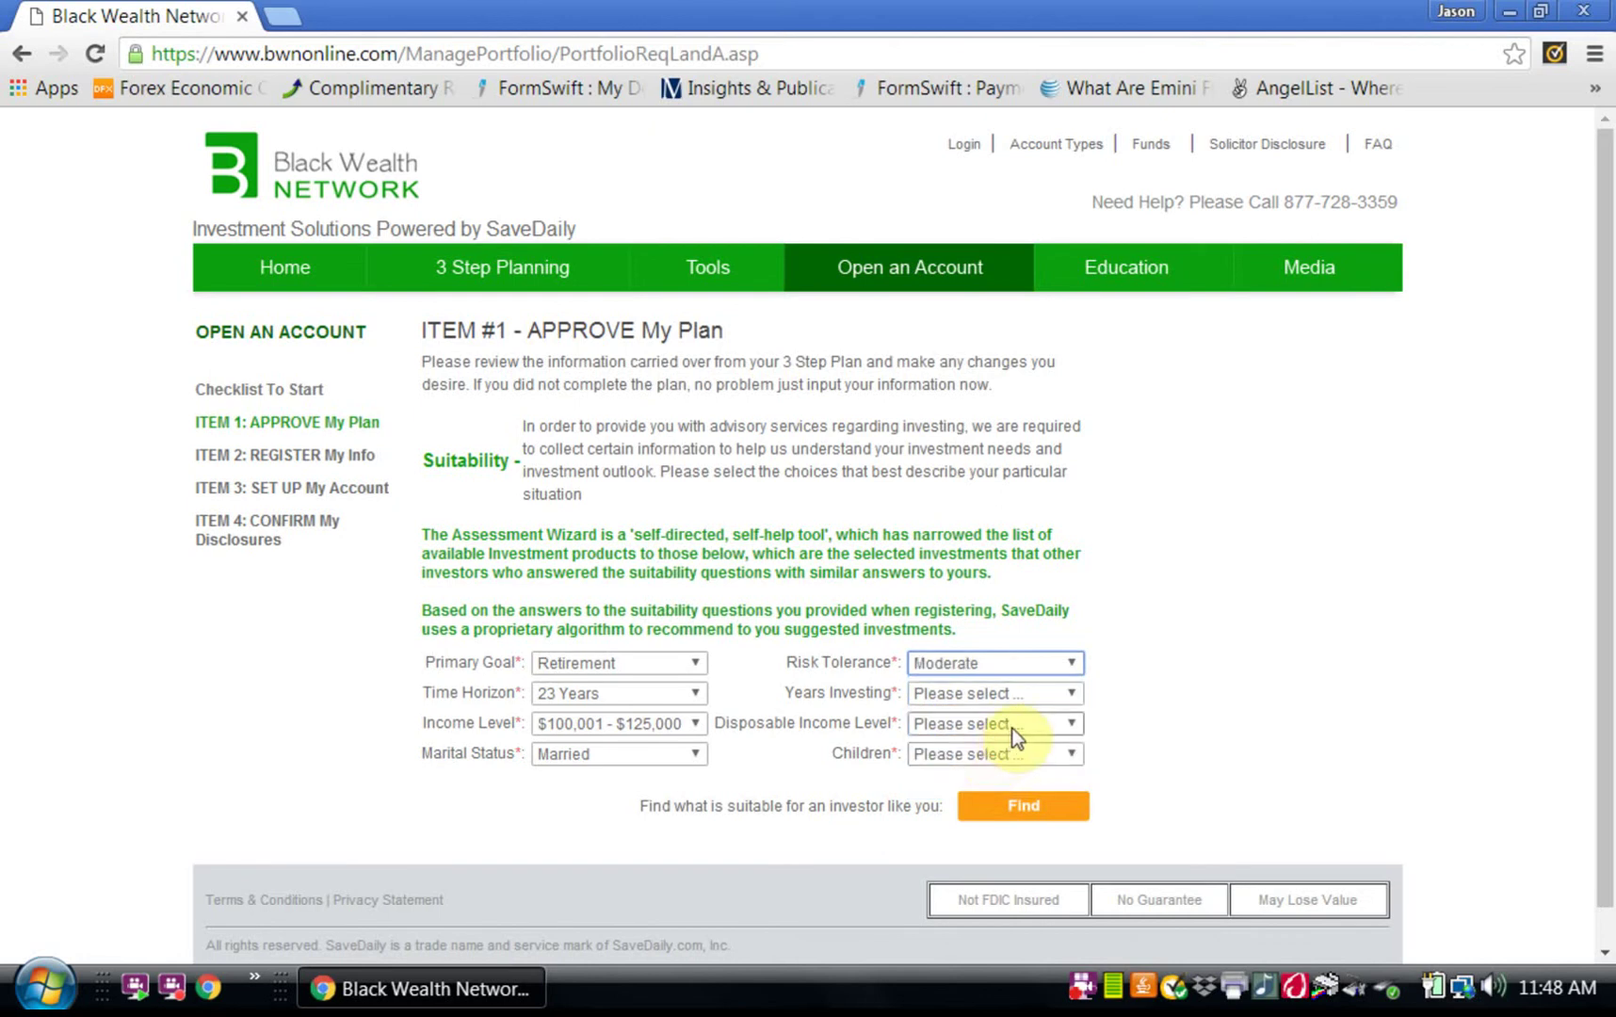
pyautogui.click(1070, 693)
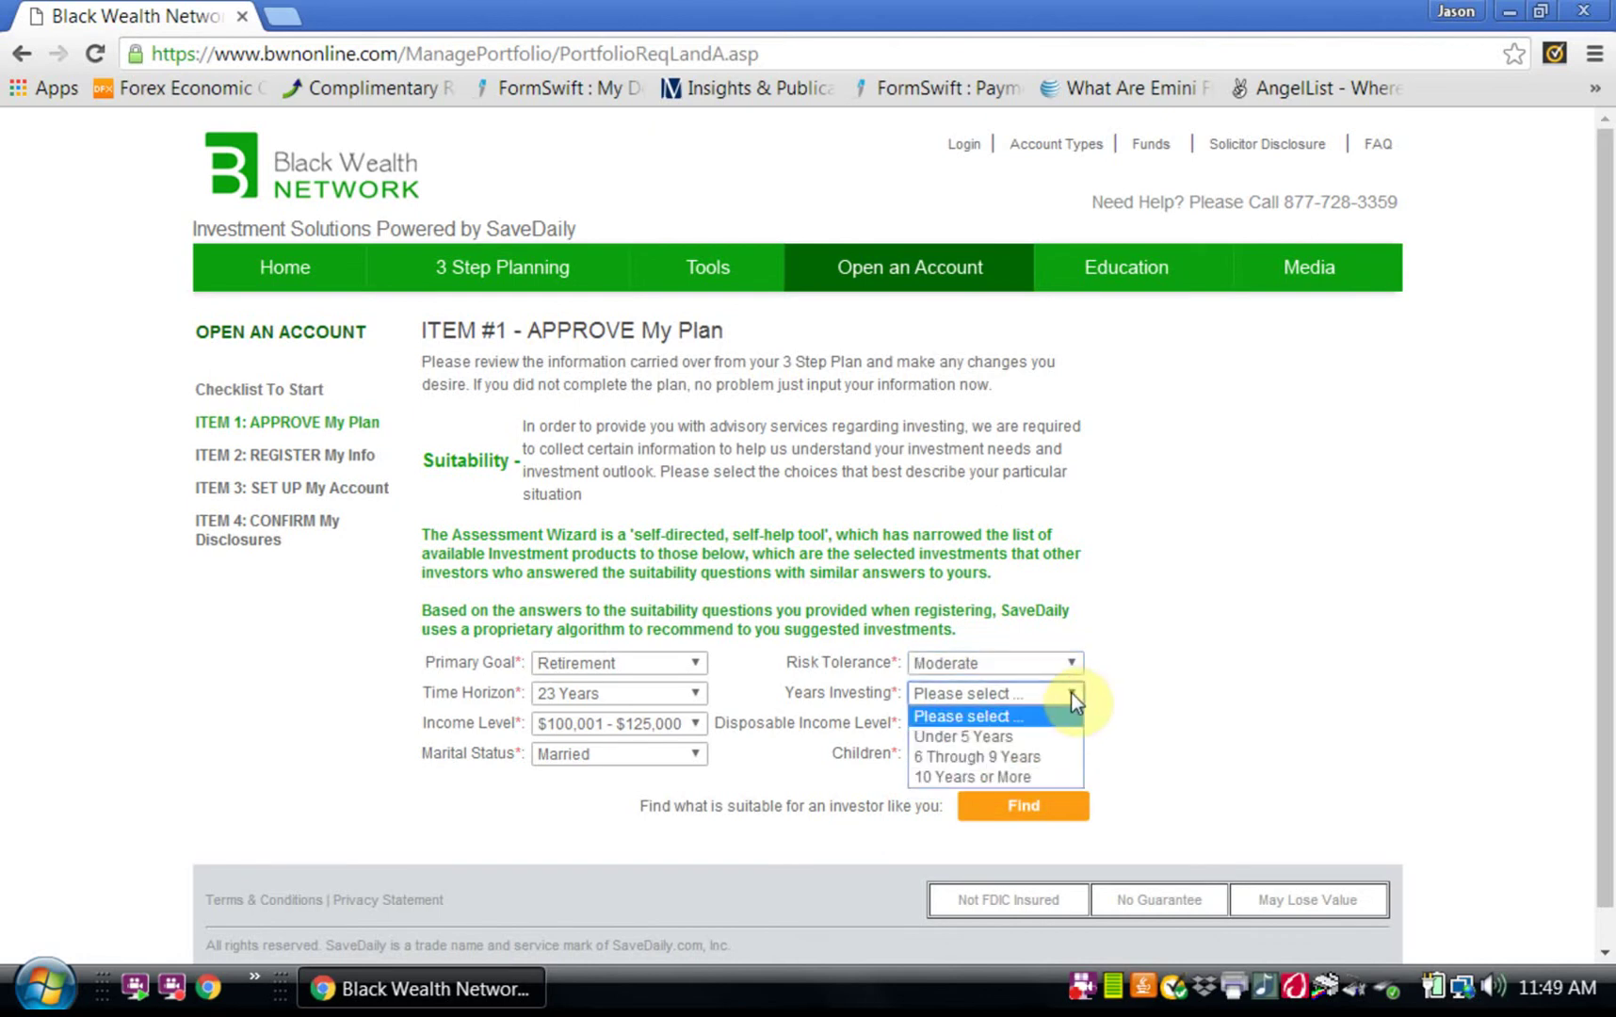
pyautogui.click(1033, 779)
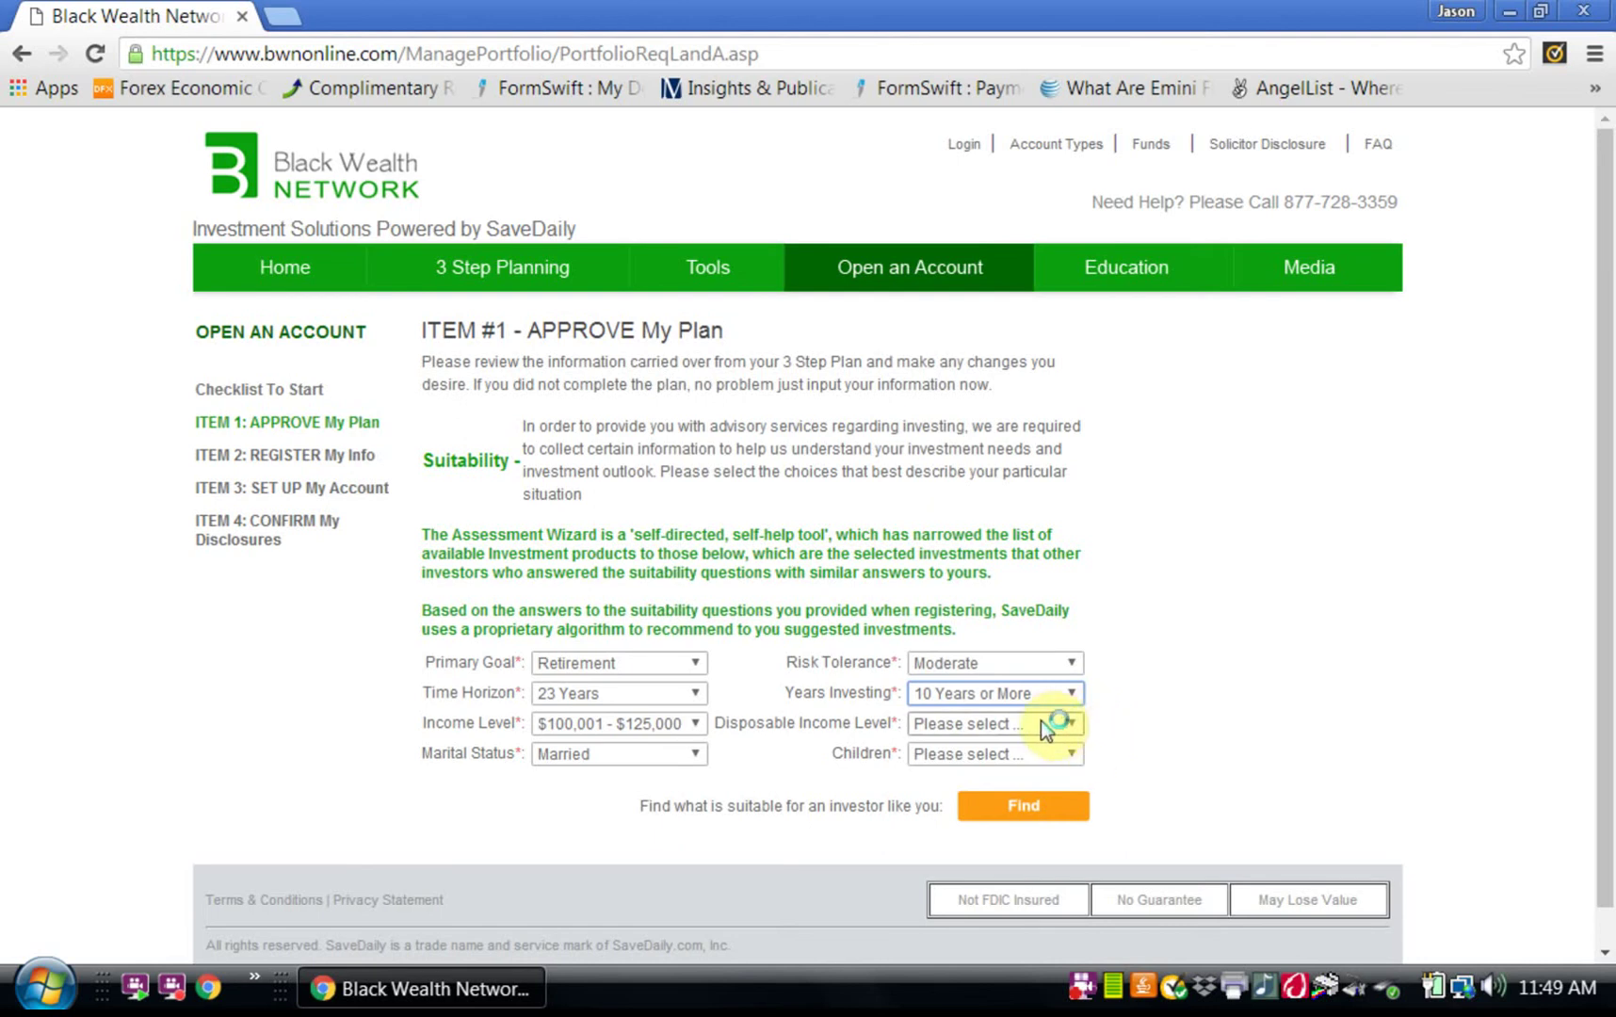
pyautogui.click(1074, 725)
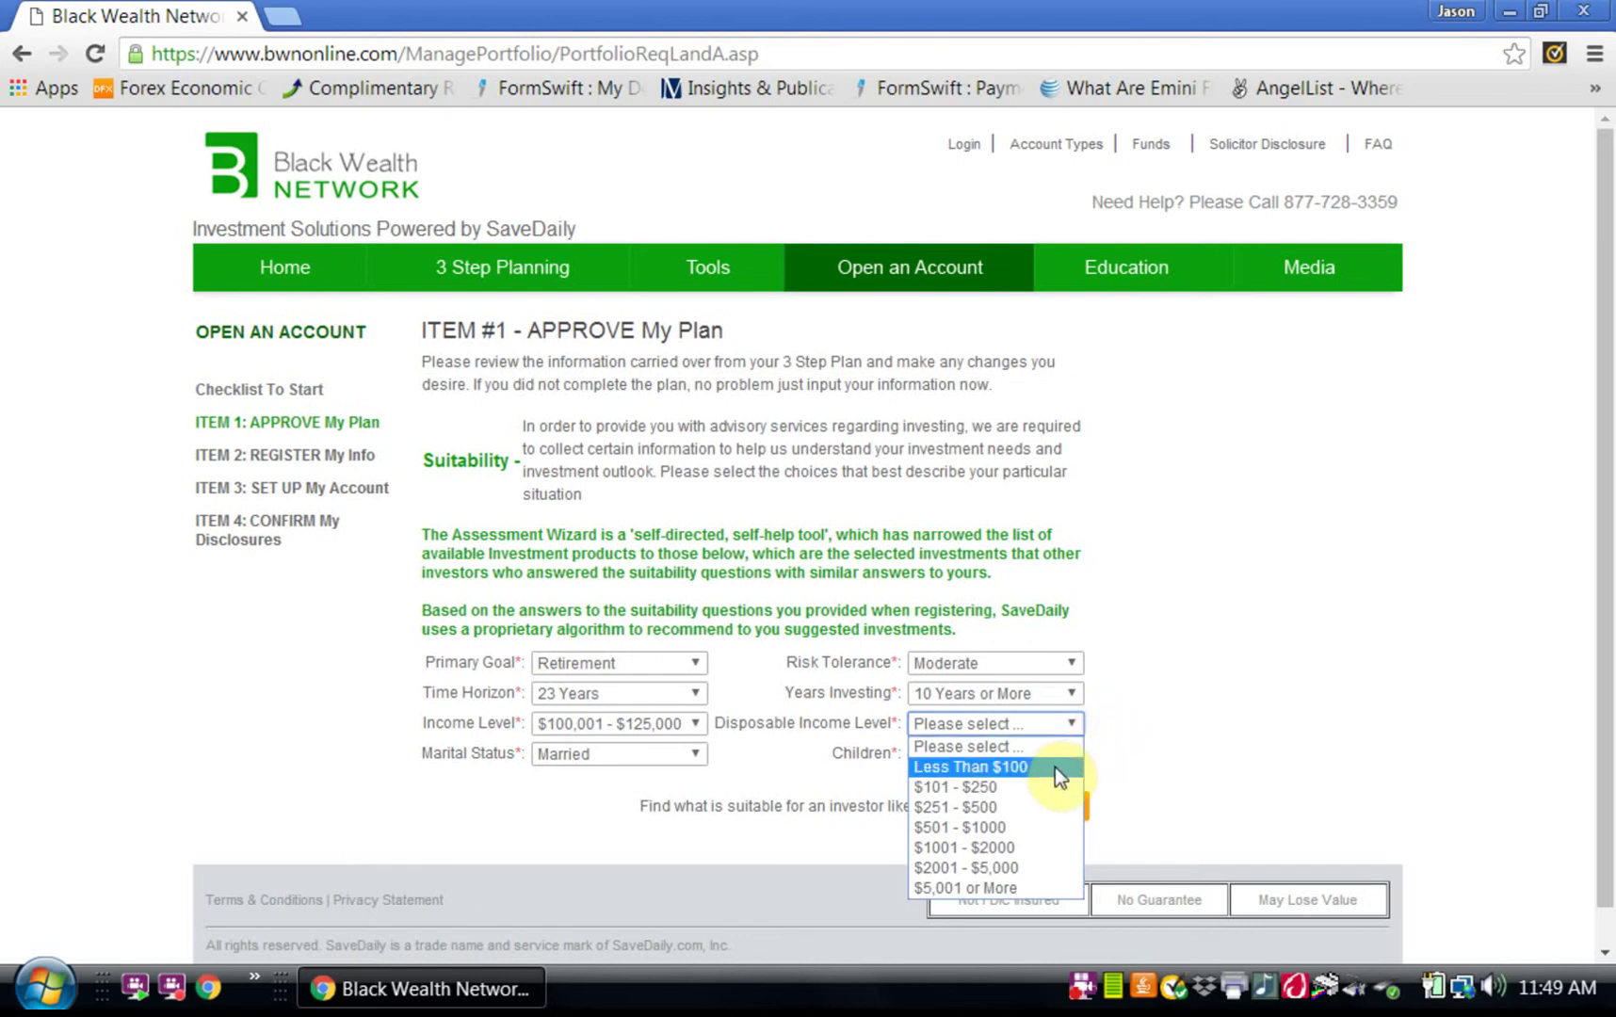
pyautogui.click(960, 827)
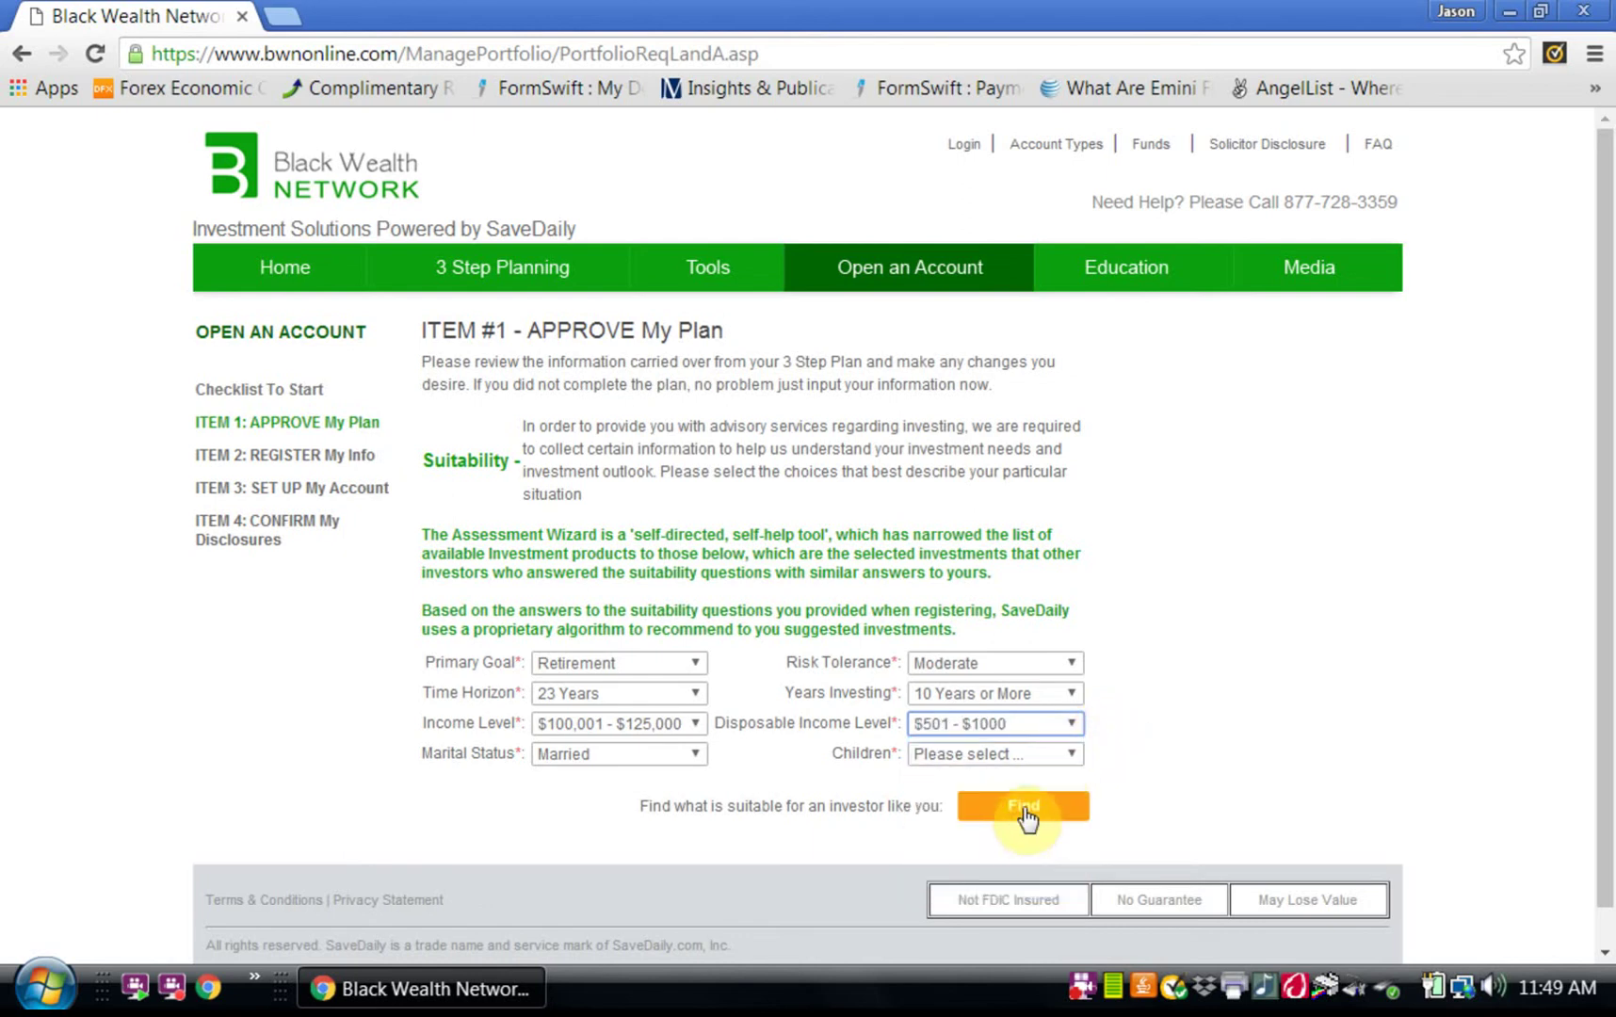
pyautogui.click(1070, 753)
pyautogui.click(1031, 799)
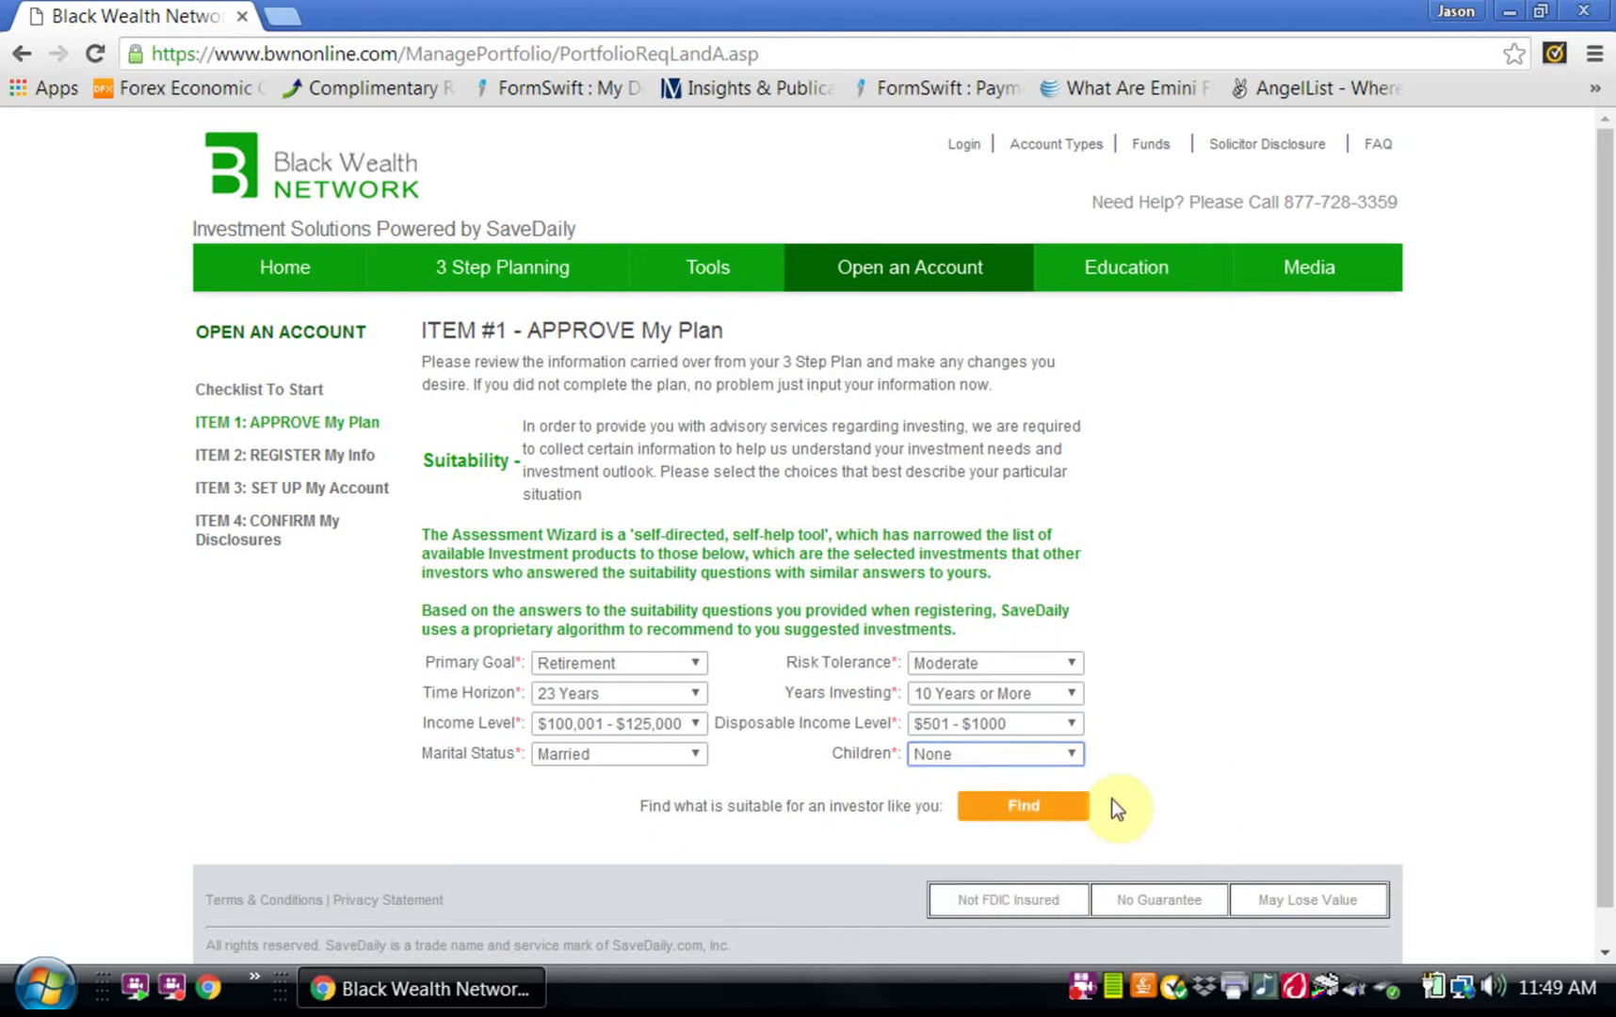
pyautogui.click(1031, 811)
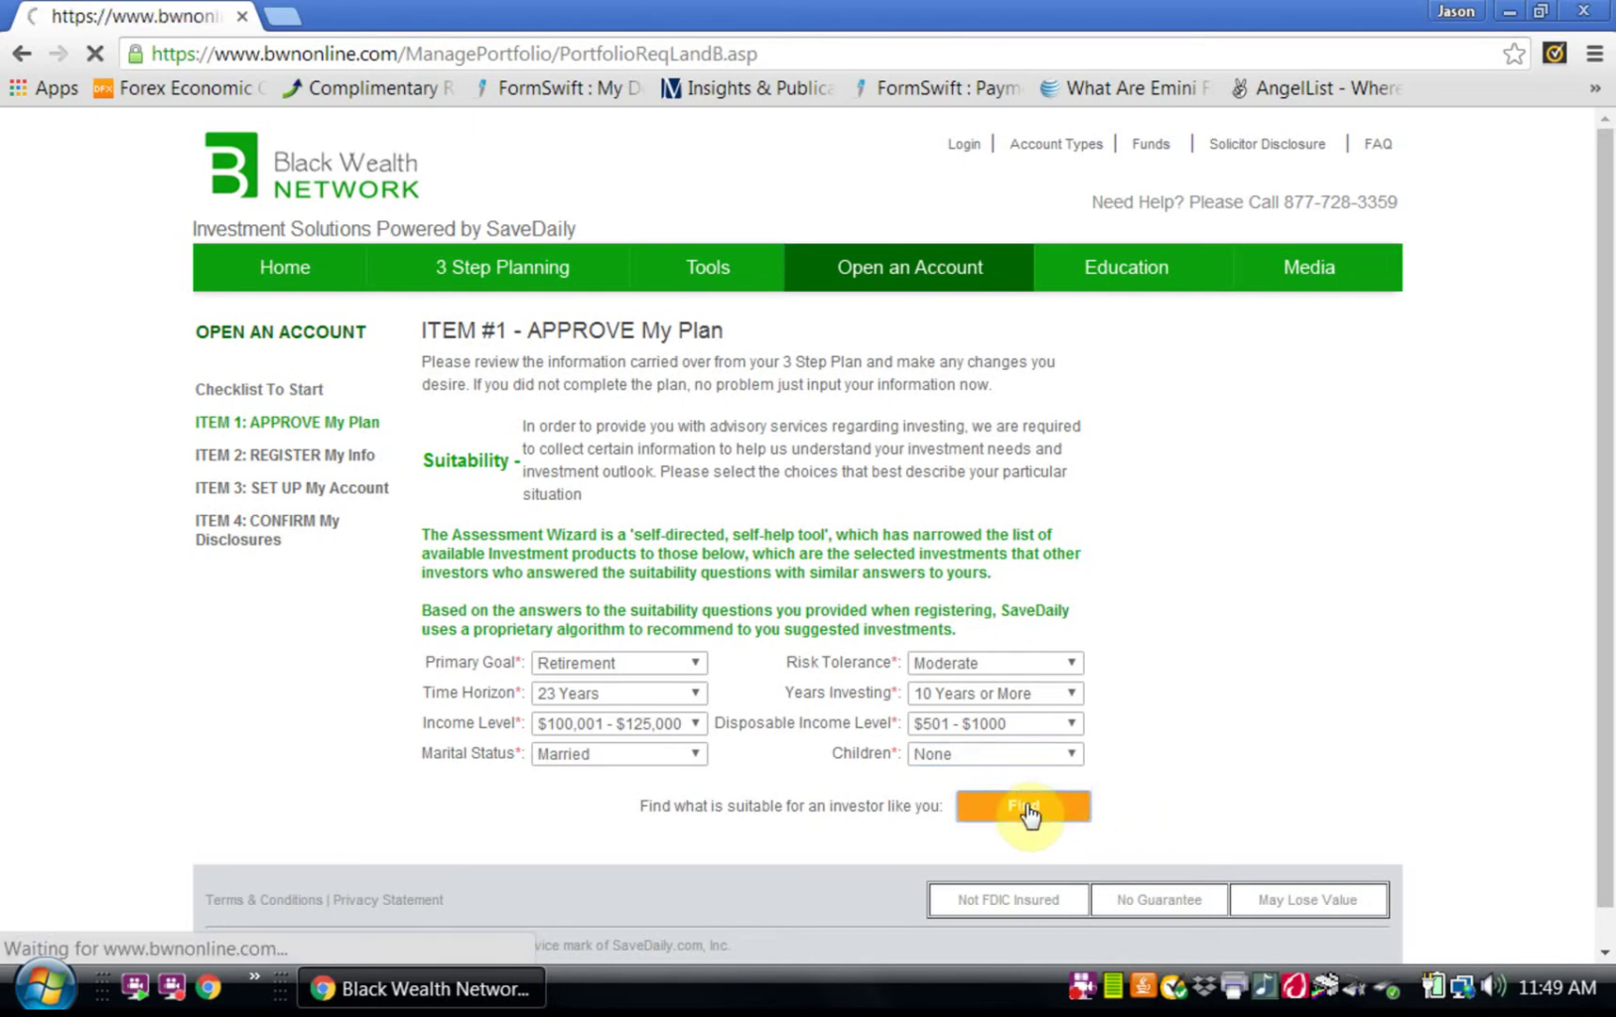
pyautogui.moveTo(1605, 467); pyautogui.dragTo(1604, 631)
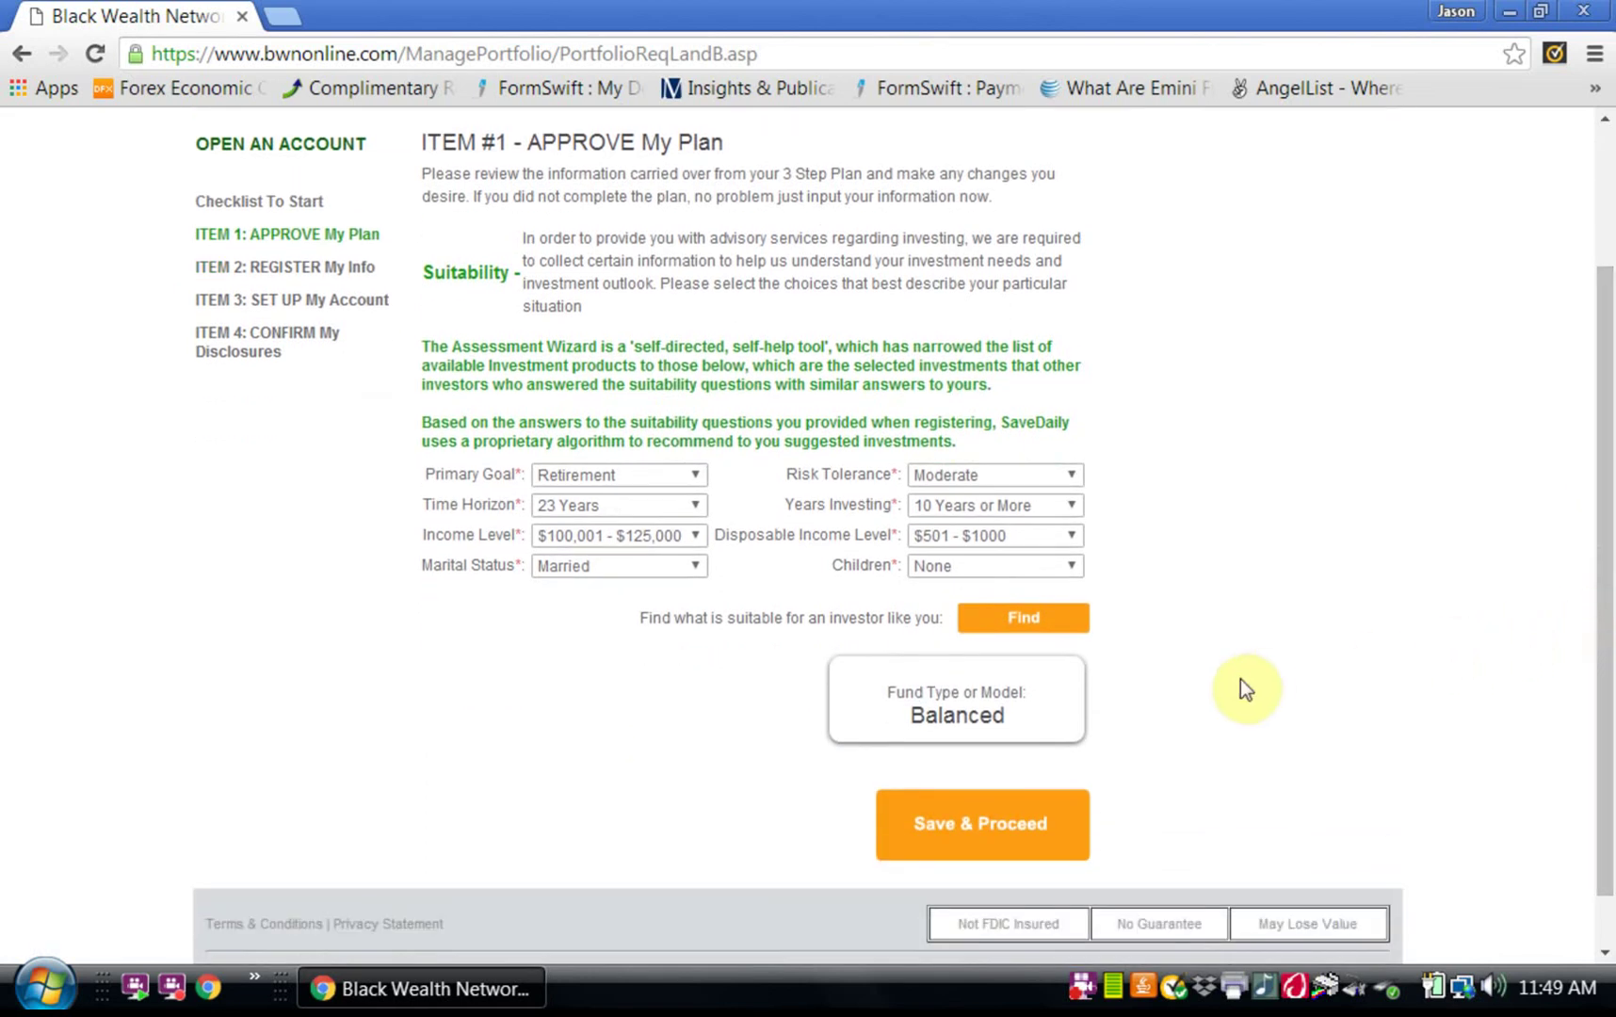
# Save the recommended Balanced fund plan and proceed to the Item 2 registration form.
pyautogui.click(957, 835)
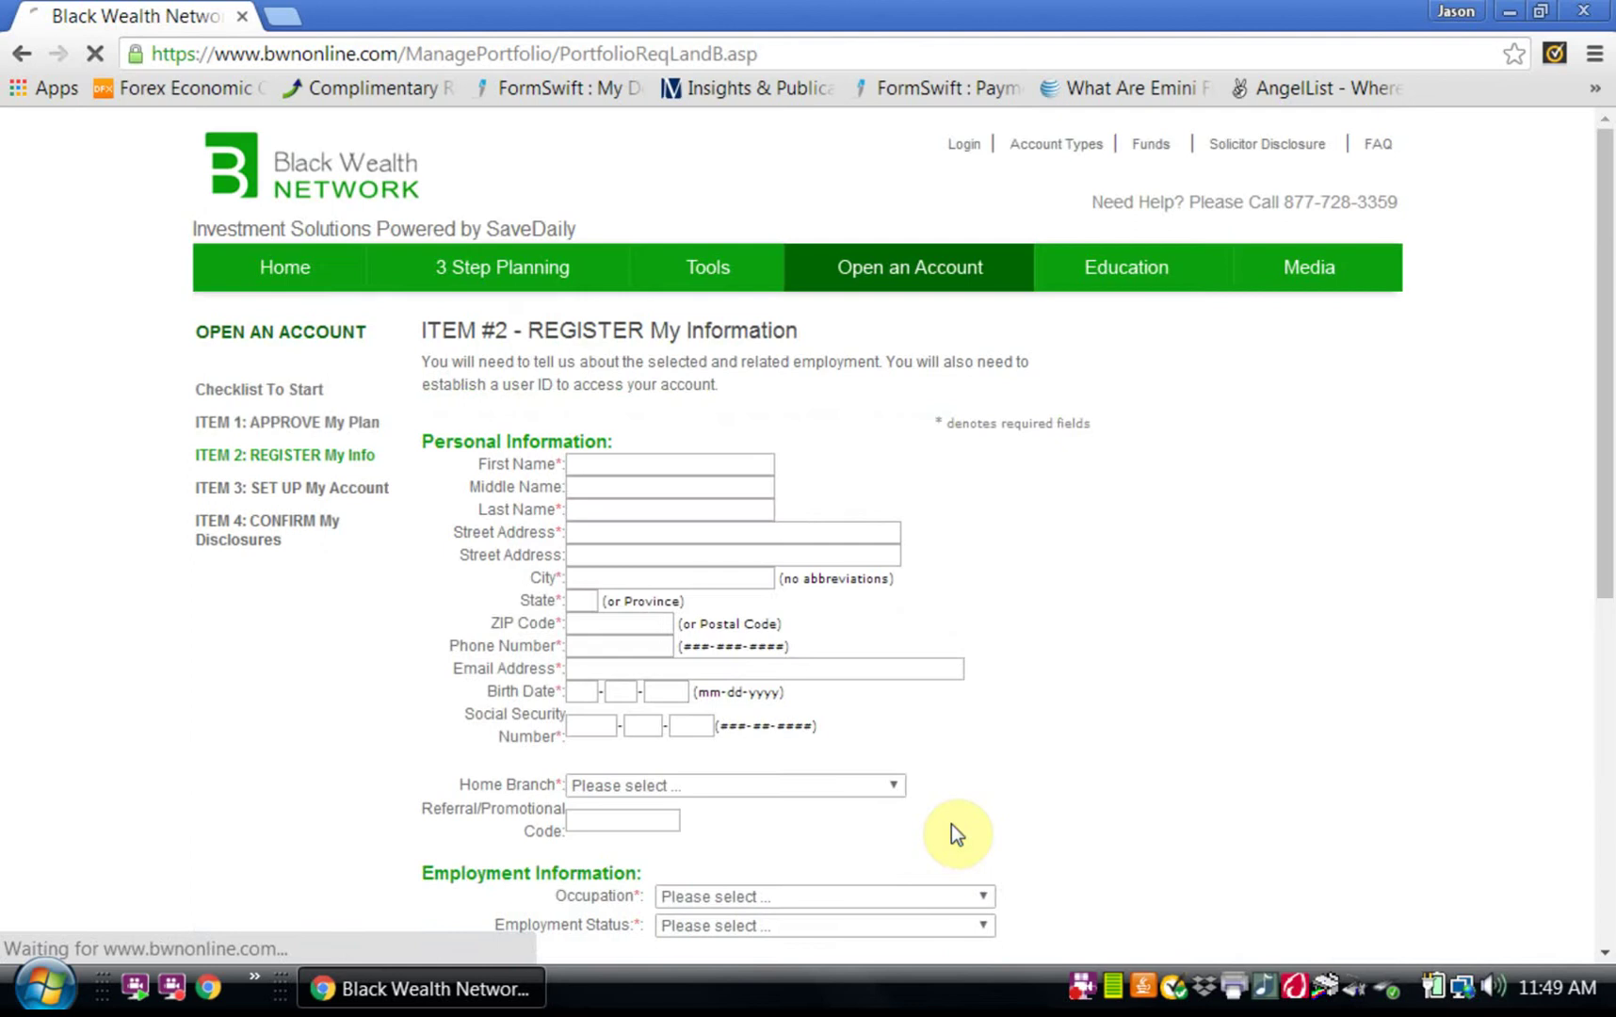
pyautogui.click(592, 467)
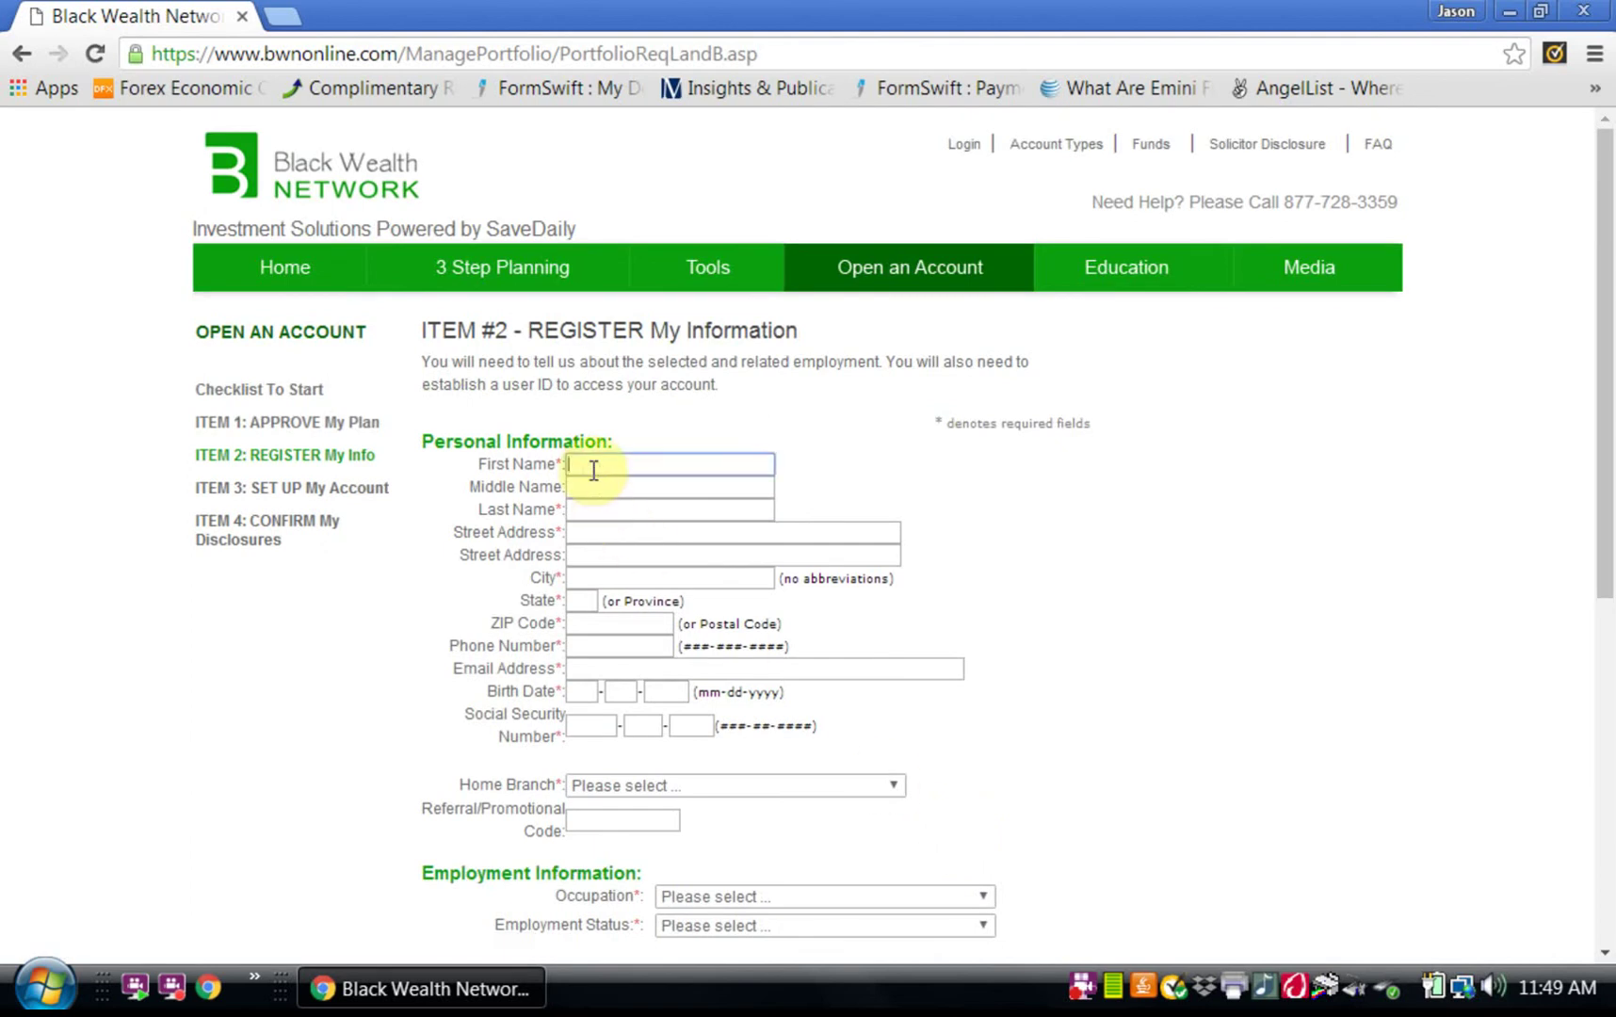
pyautogui.write('Jas')
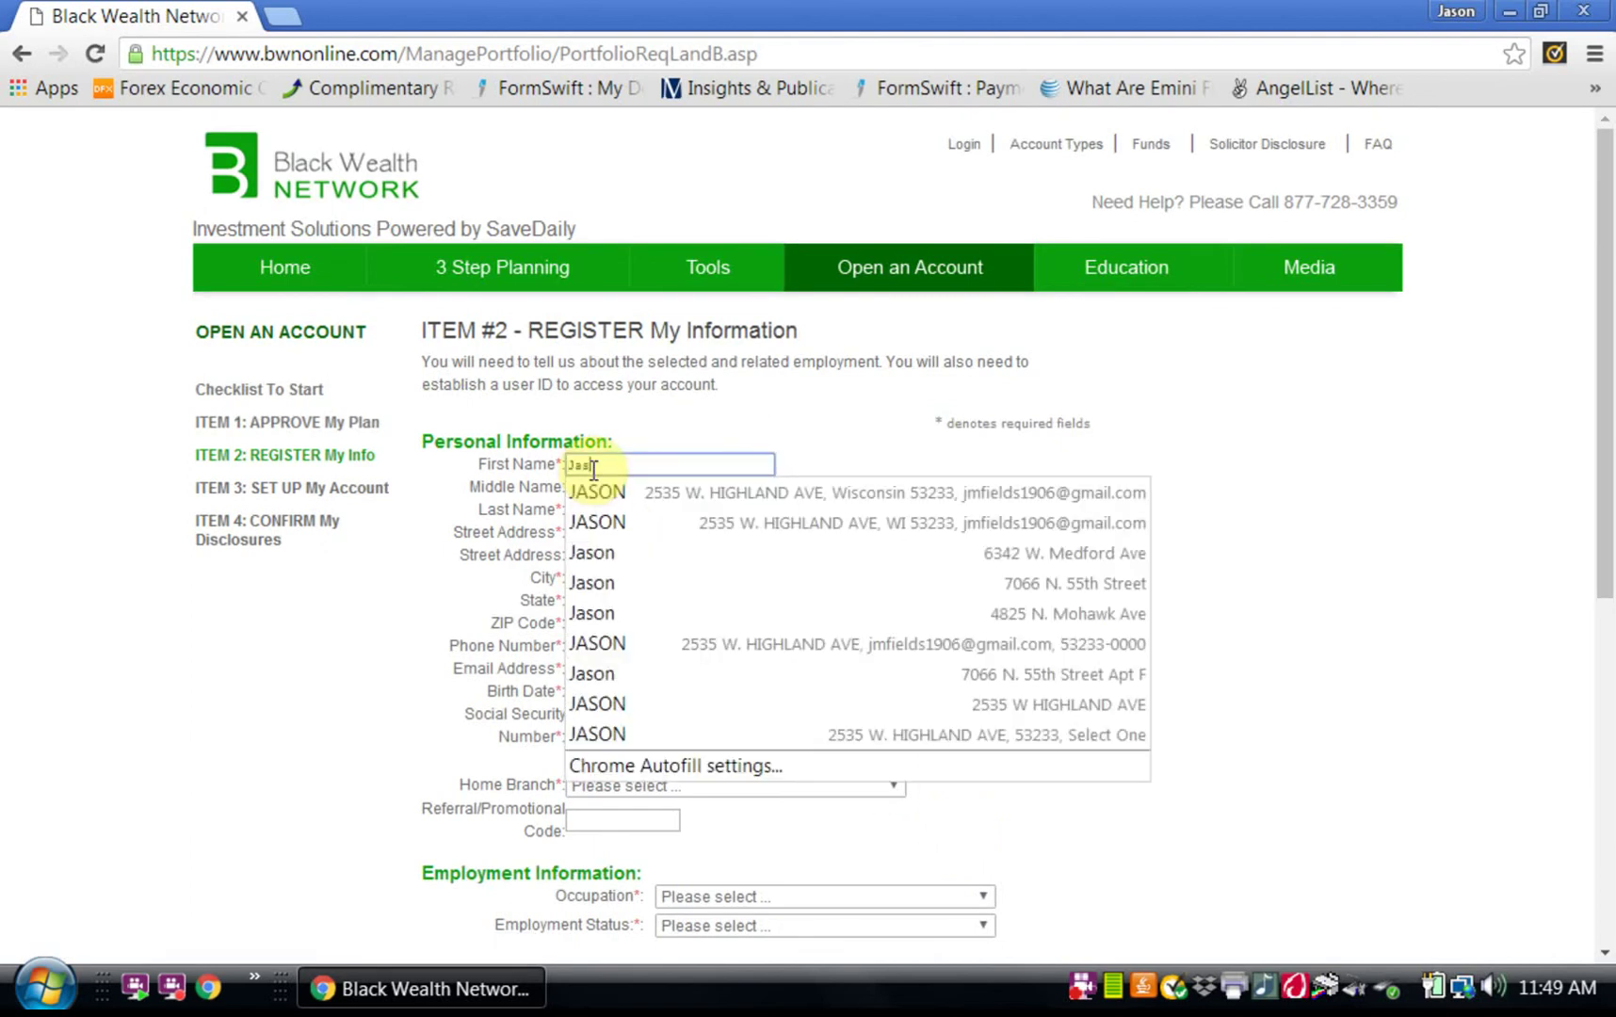
pyautogui.write('AS')
pyautogui.click(669, 487)
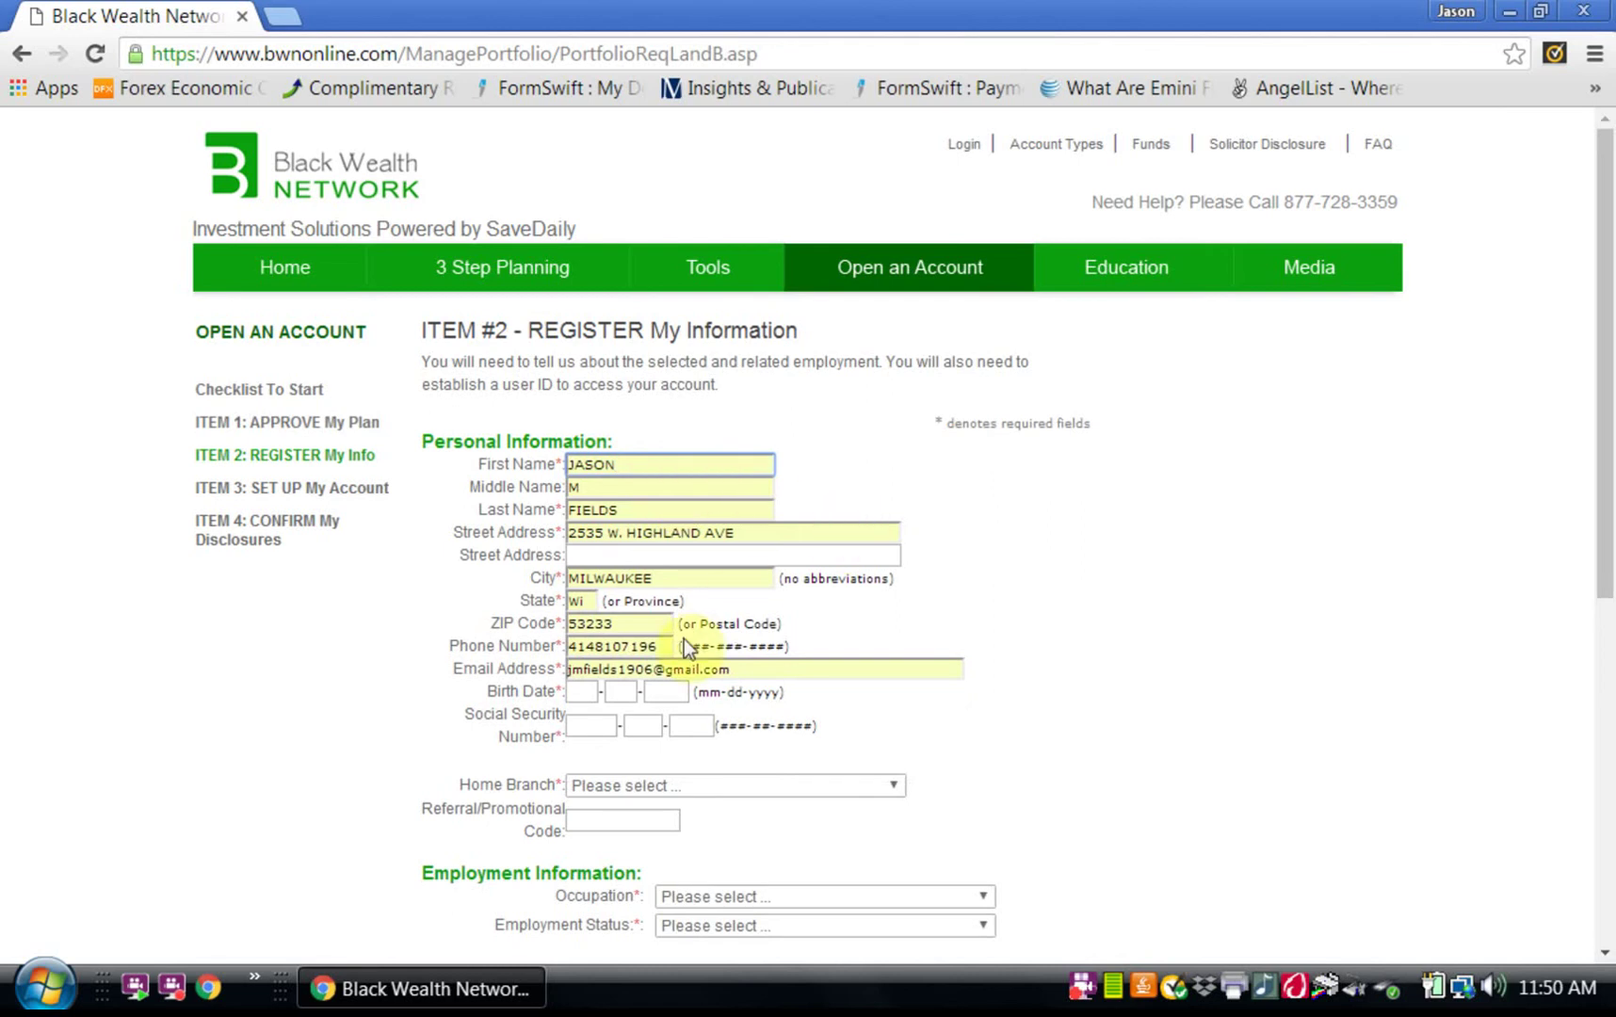
pyautogui.click(581, 691)
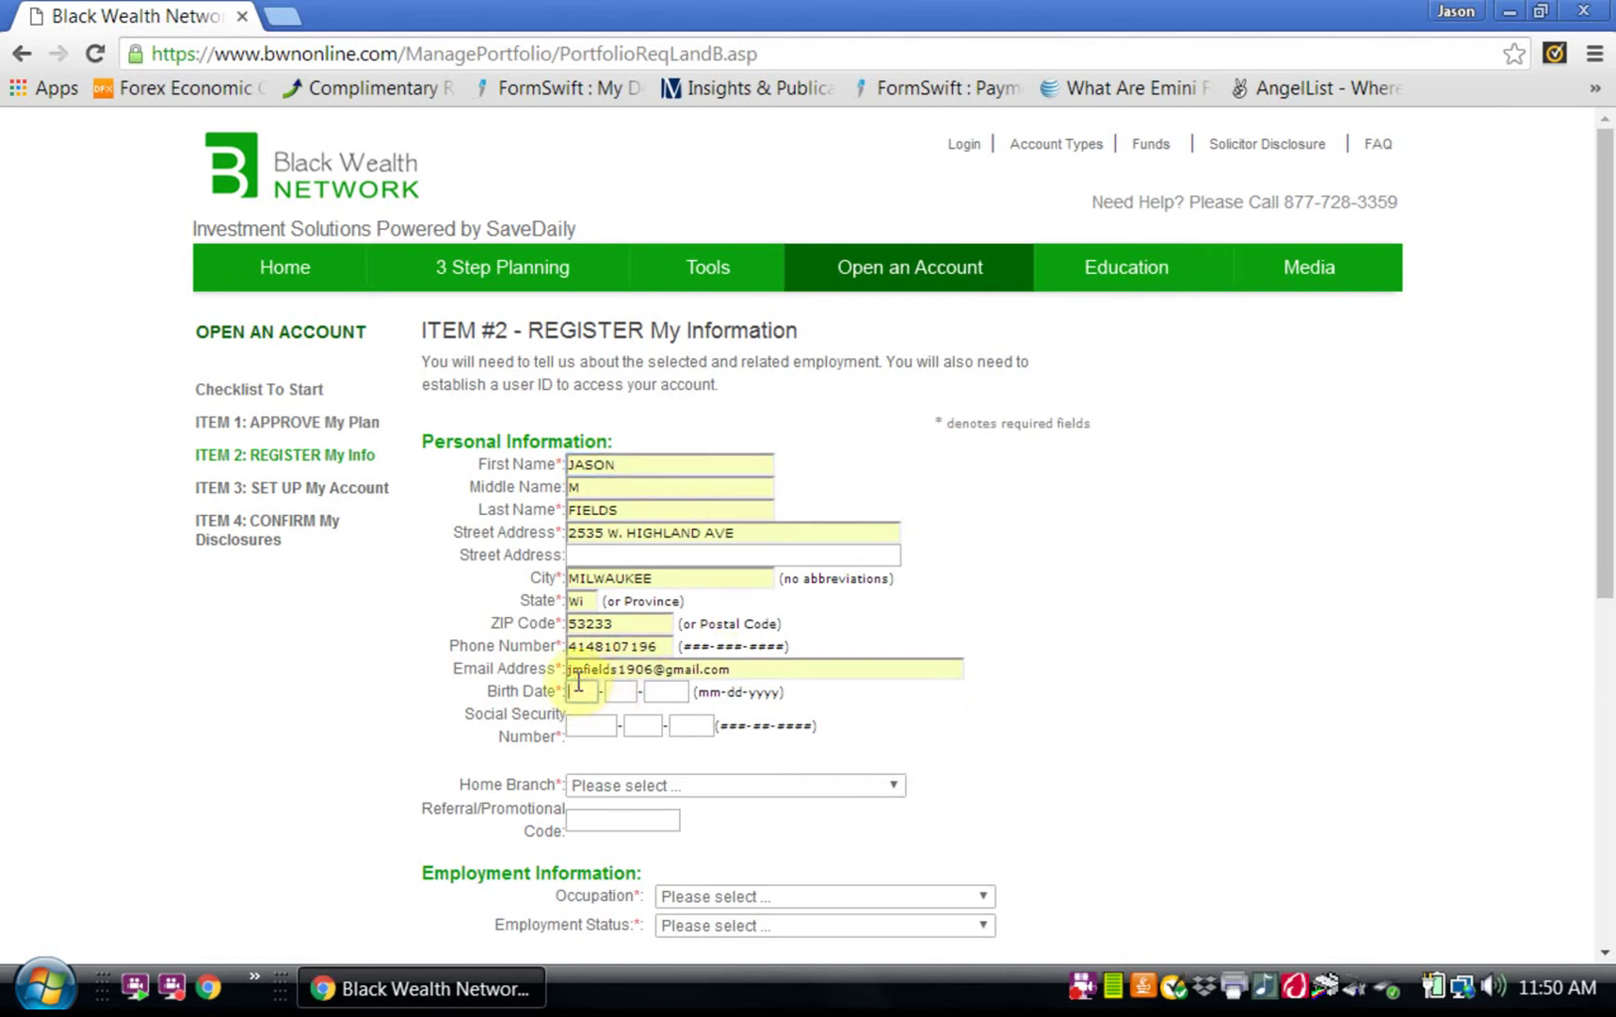
pyautogui.write('01')
pyautogui.press('Tab')
pyautogui.write('29')
pyautogui.press('Tab')
pyautogui.write('1974')
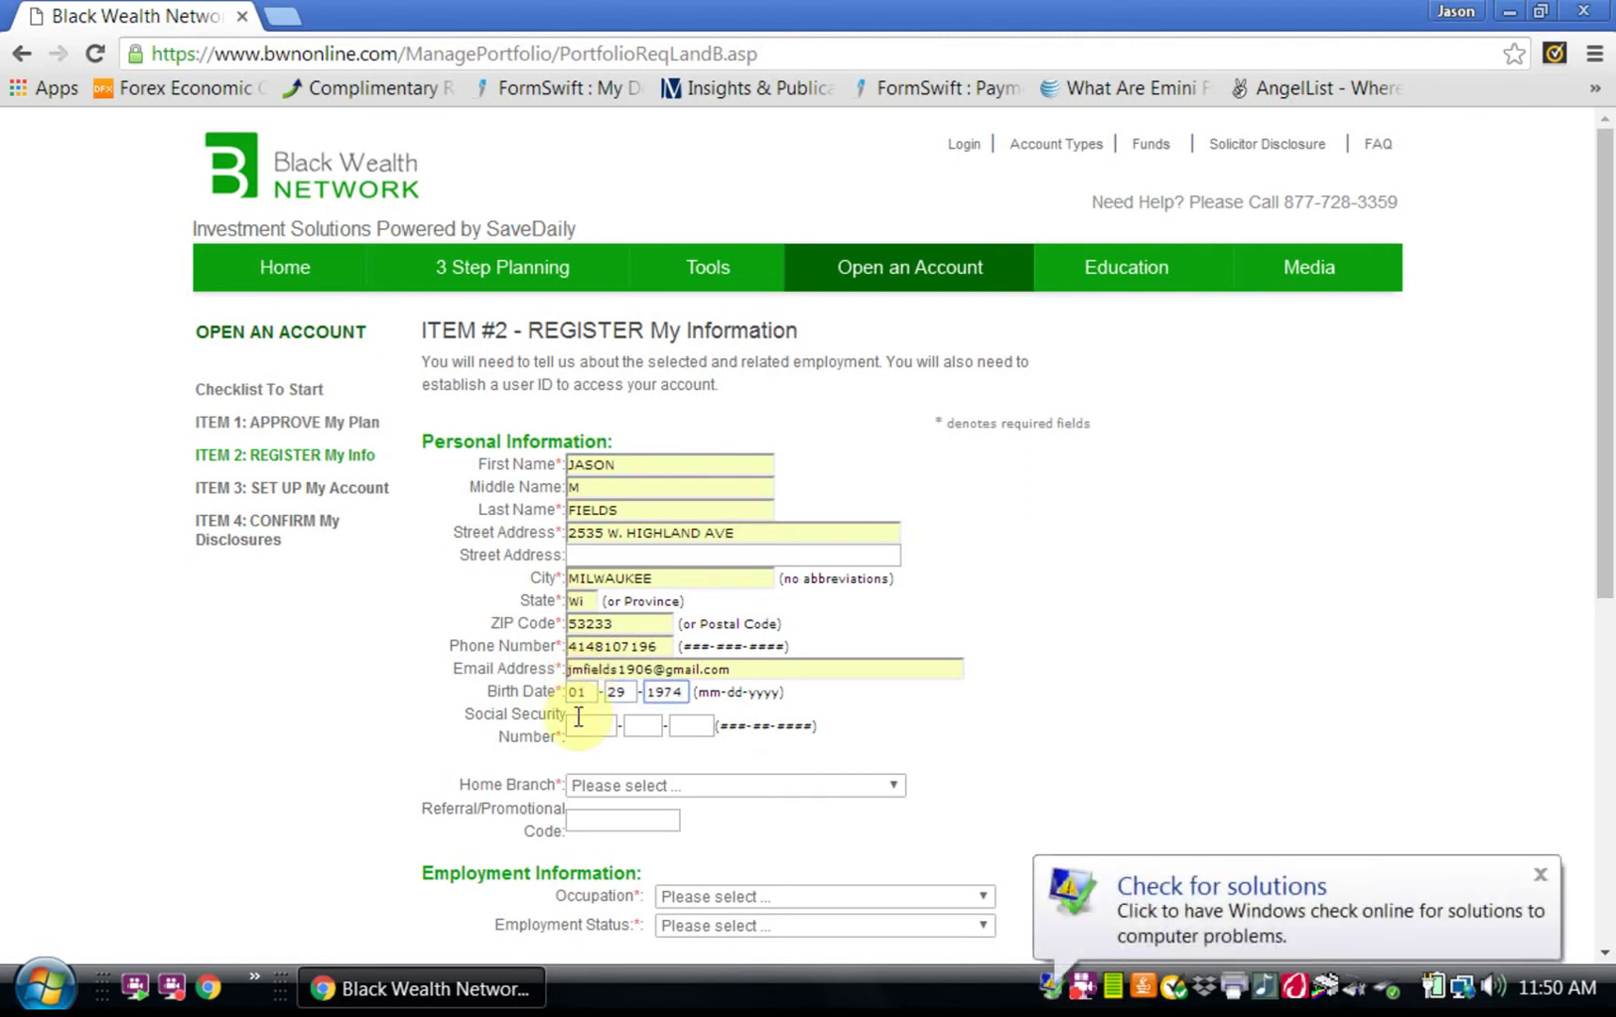
# Enter Social Security number 123-45-6789, correcting the mistyped middle digits.
pyautogui.click(579, 722)
pyautogui.write('123')
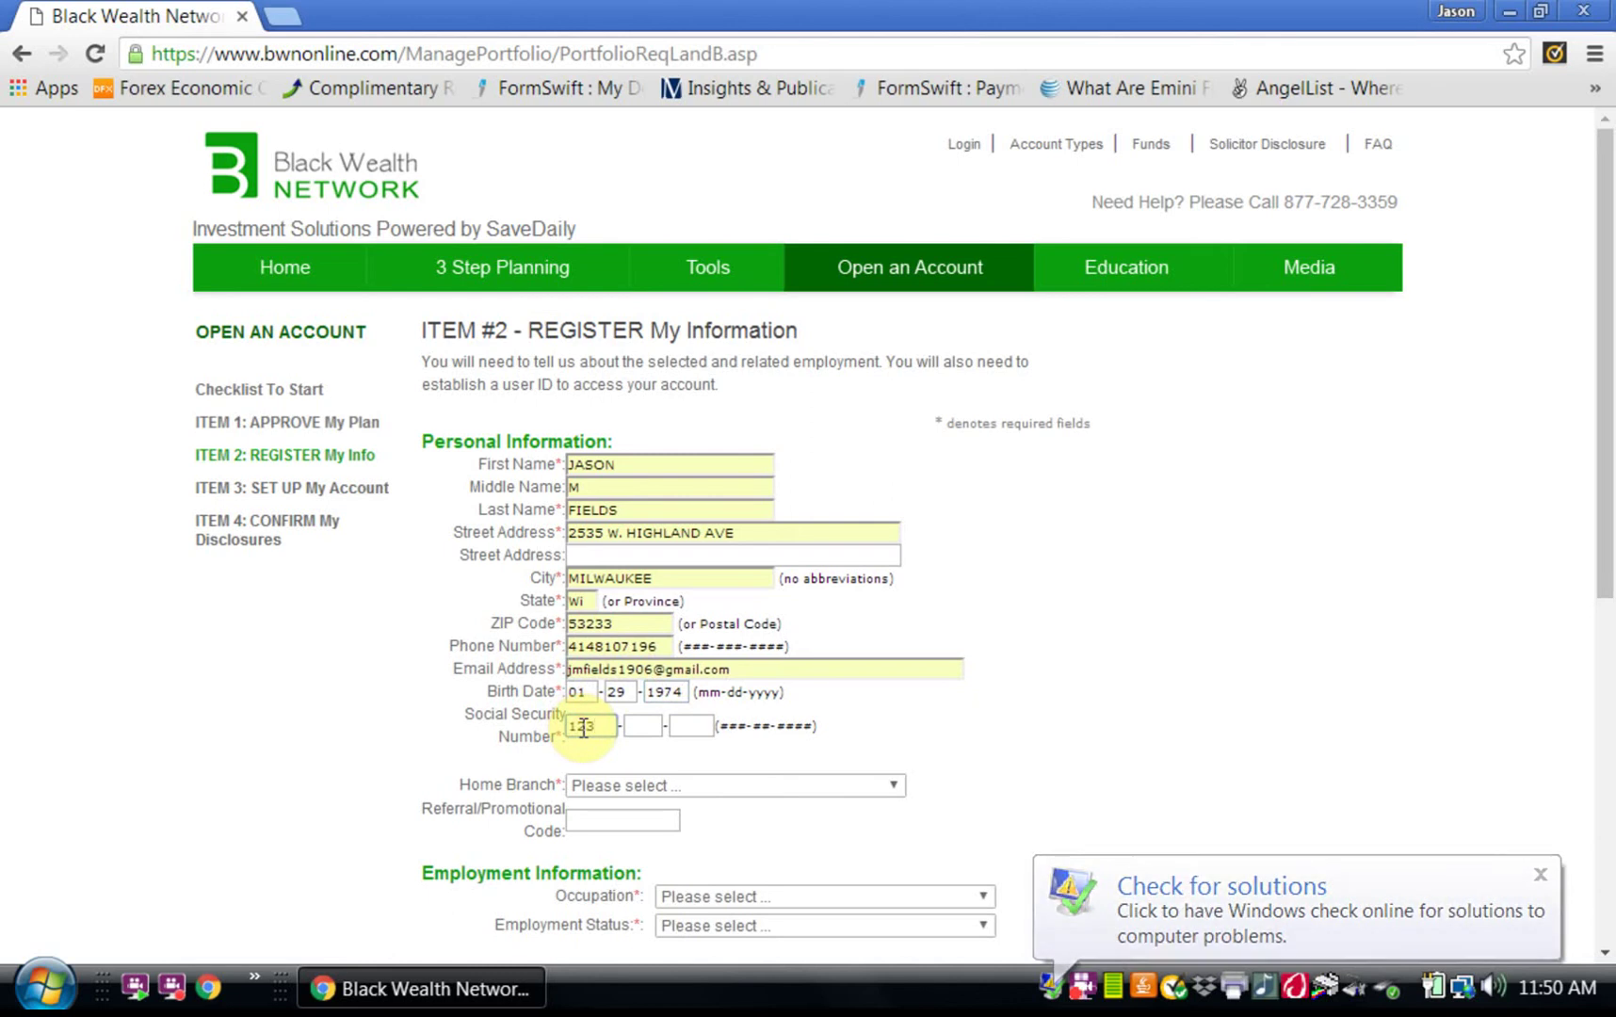
pyautogui.click(644, 725)
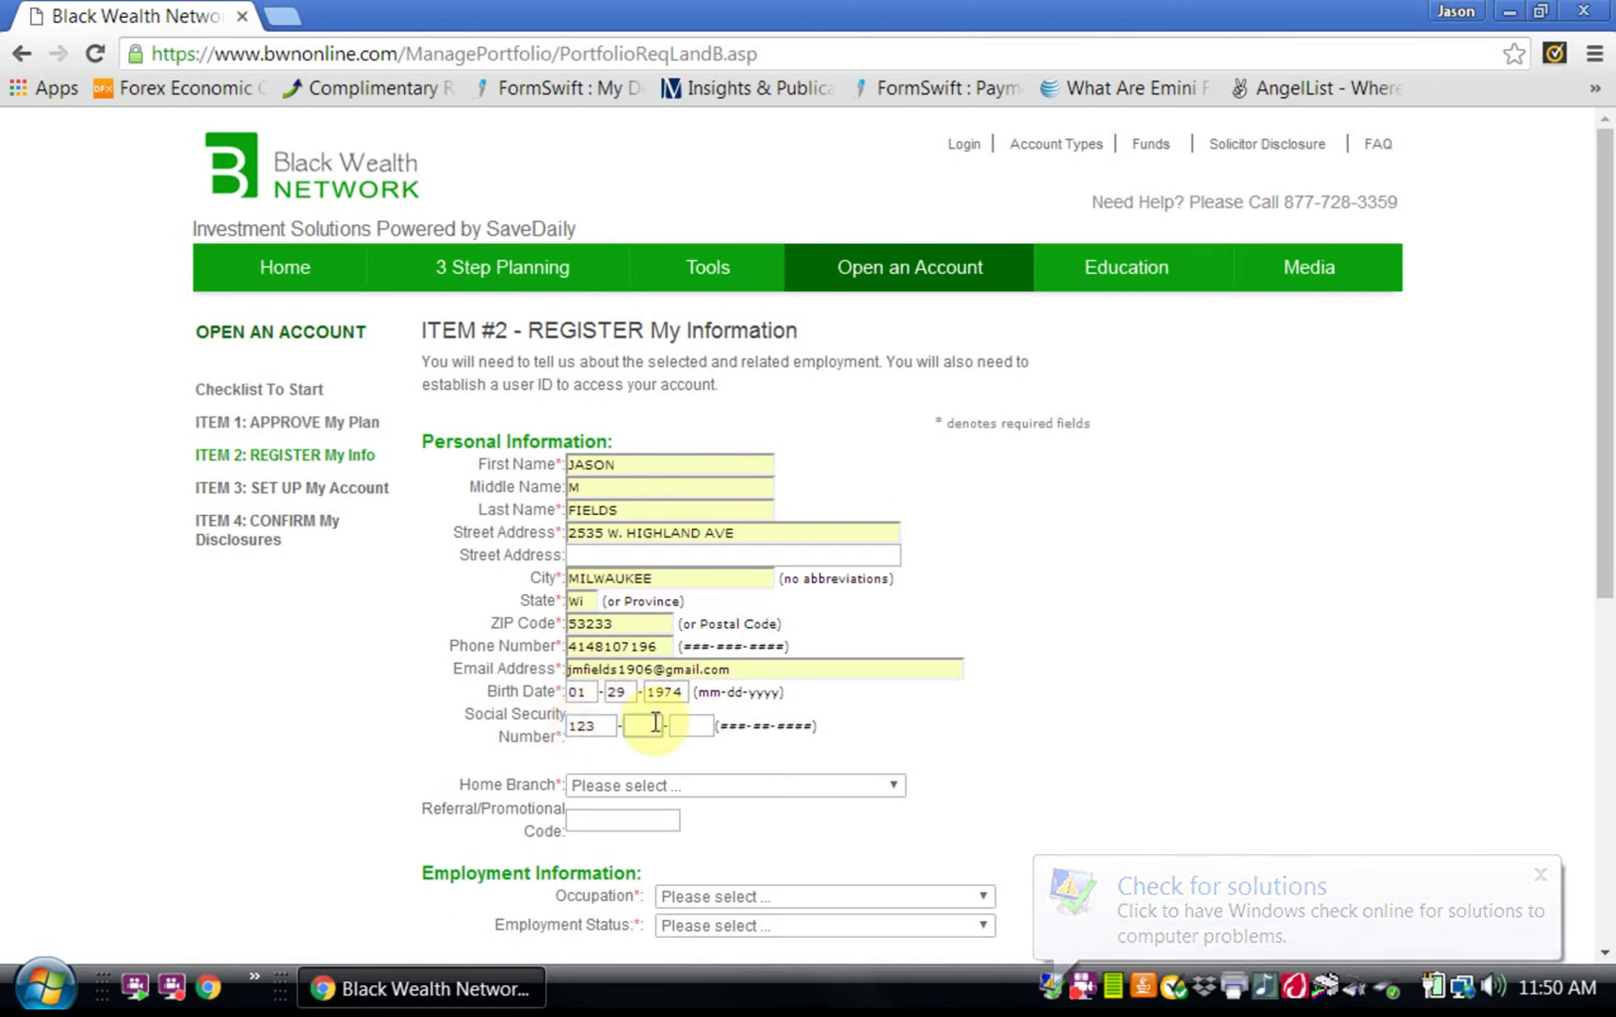
pyautogui.write('34')
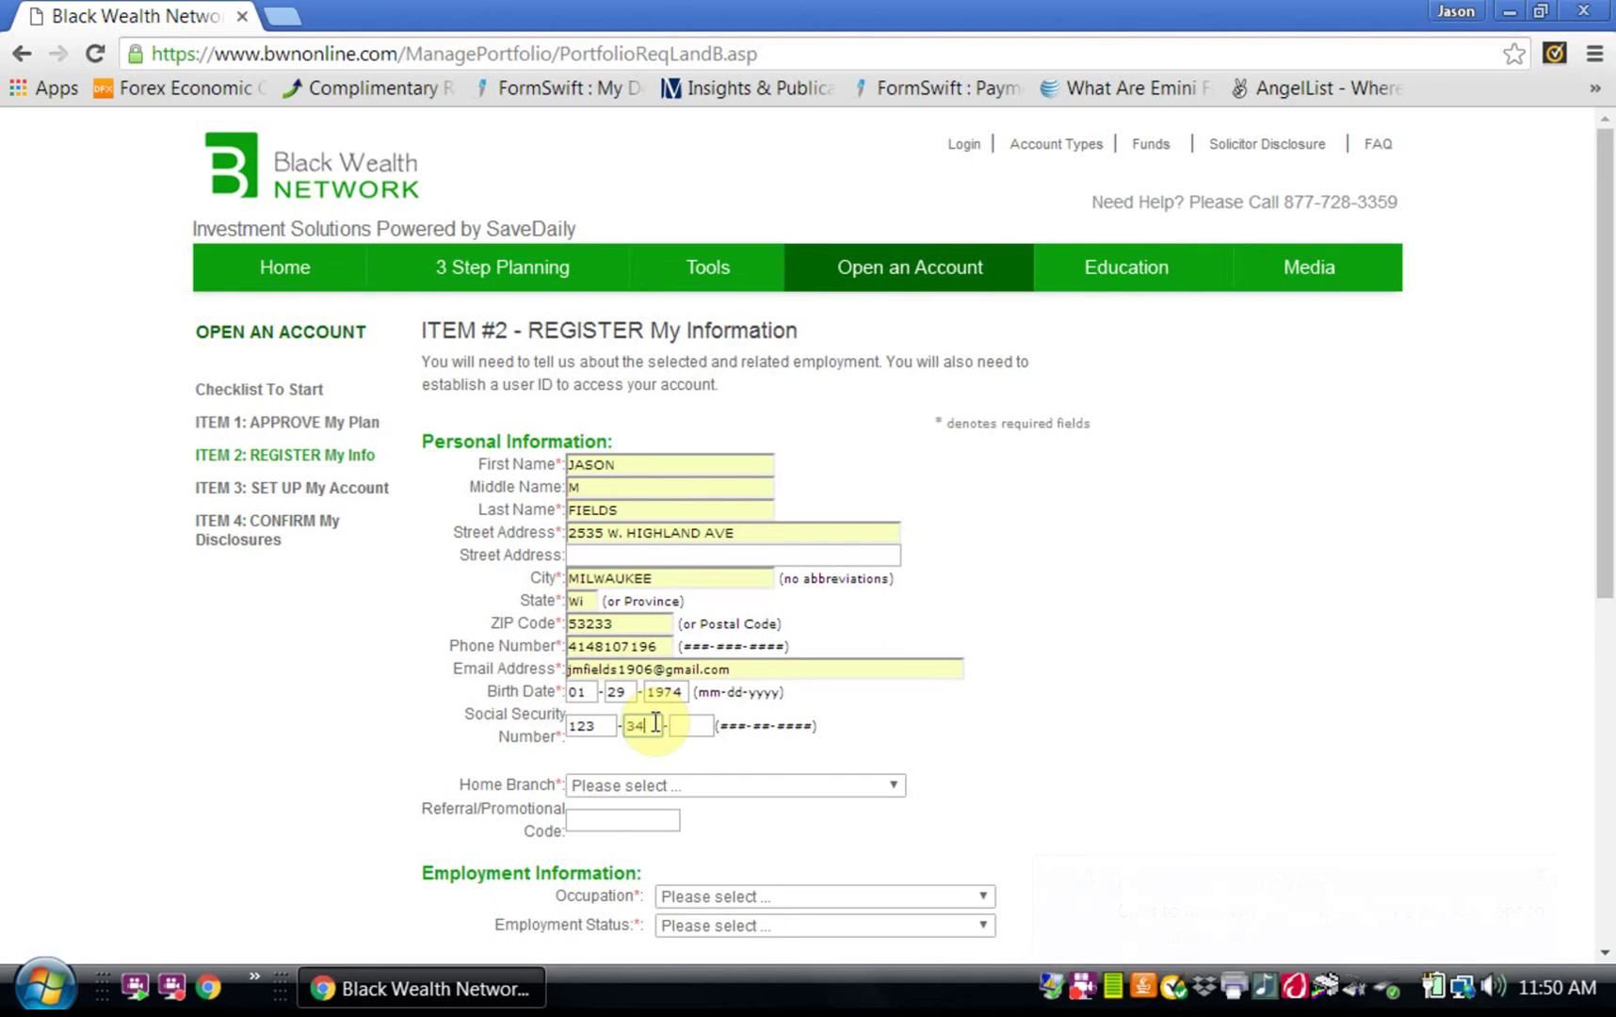
pyautogui.press('BackSpace')
pyautogui.press('BackSpace')
pyautogui.write('45')
pyautogui.click(682, 725)
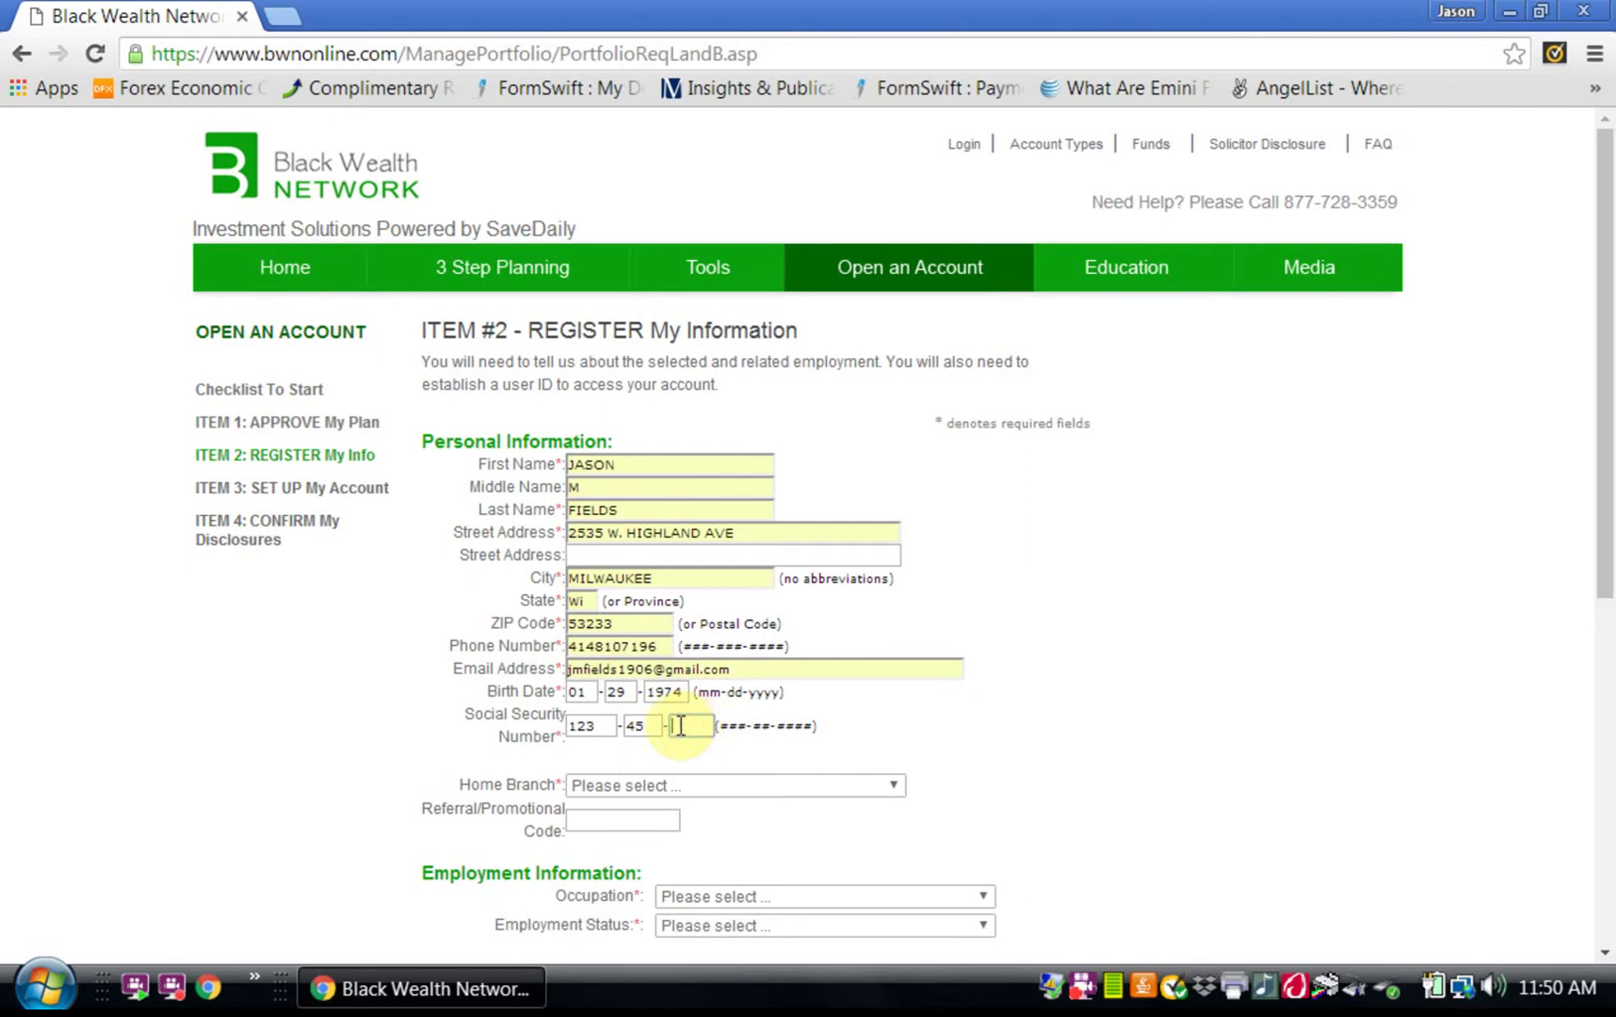
pyautogui.write('6789')
# Choose Black Wealth Network branch, Professional, Self-employed; dismiss Norton; answer FINRA No.
pyautogui.click(895, 783)
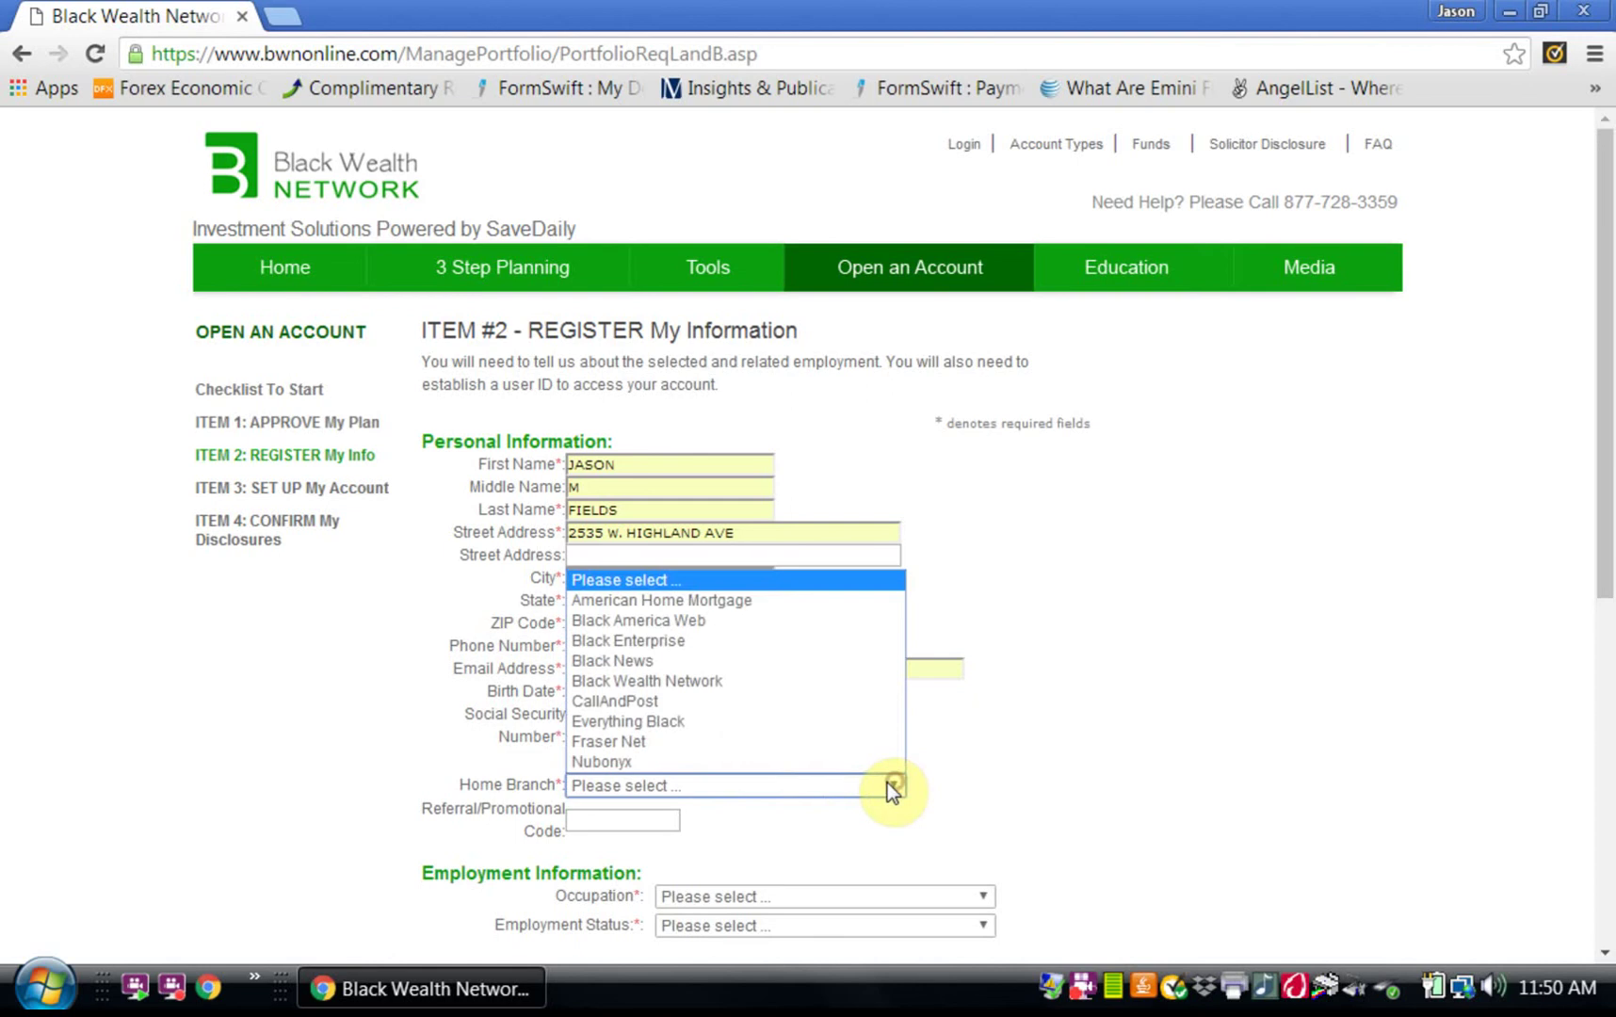
pyautogui.click(764, 676)
pyautogui.moveTo(1606, 404); pyautogui.dragTo(1601, 505)
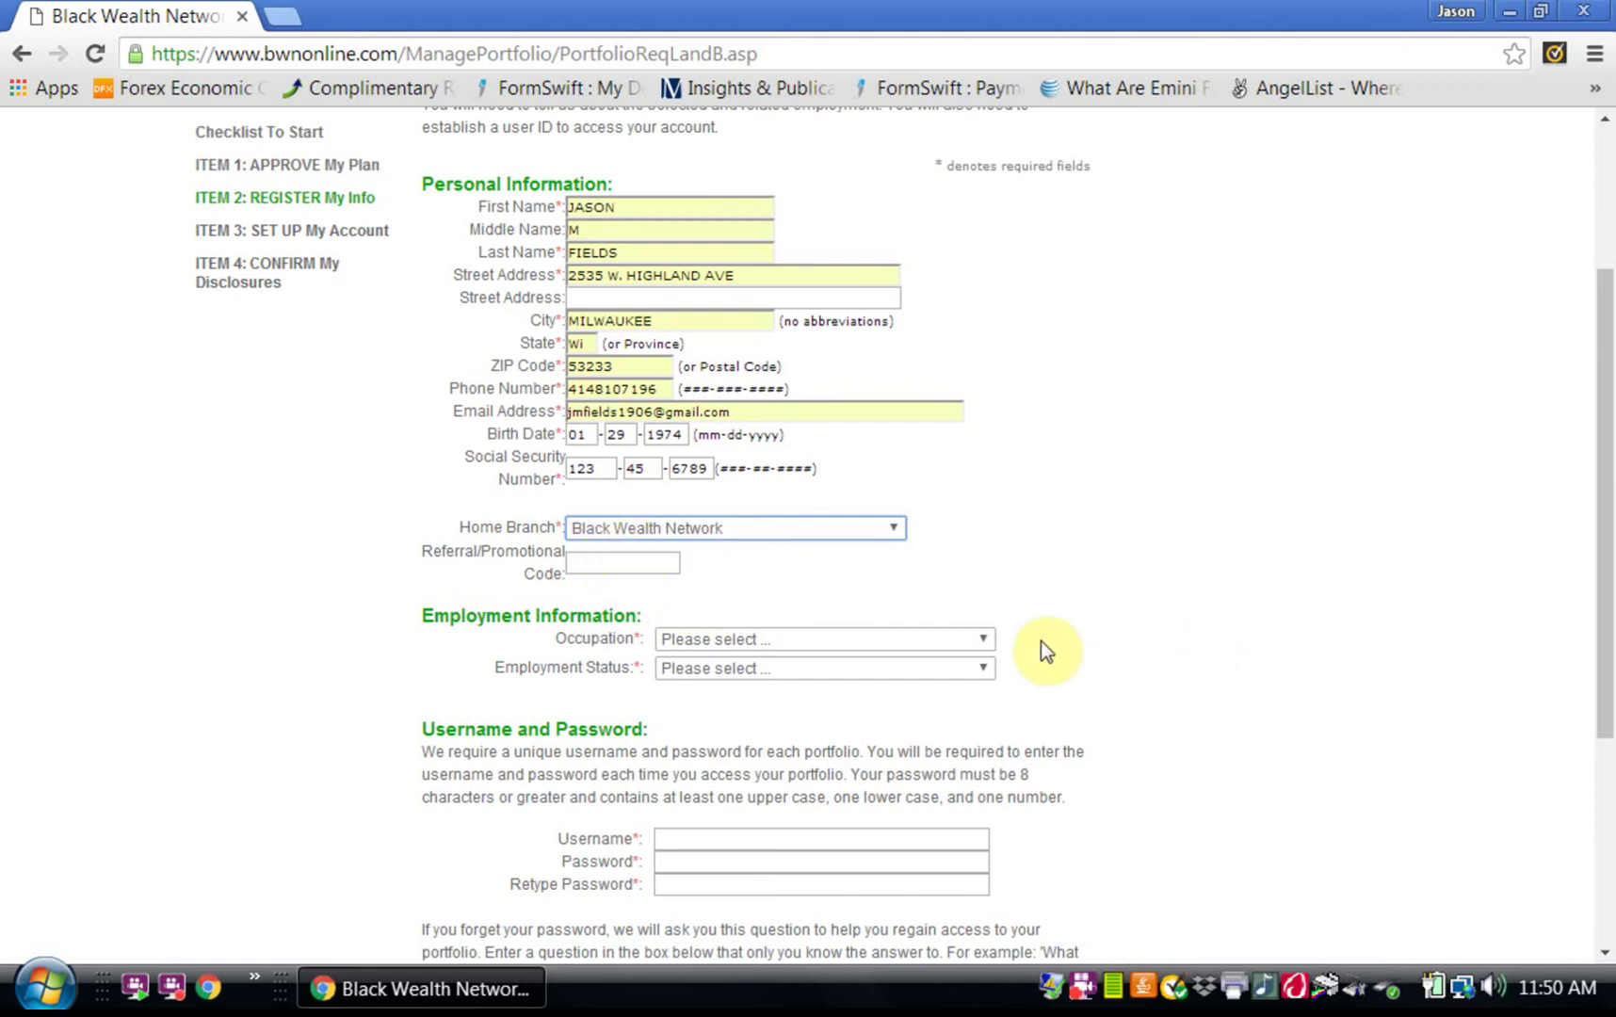
pyautogui.click(989, 639)
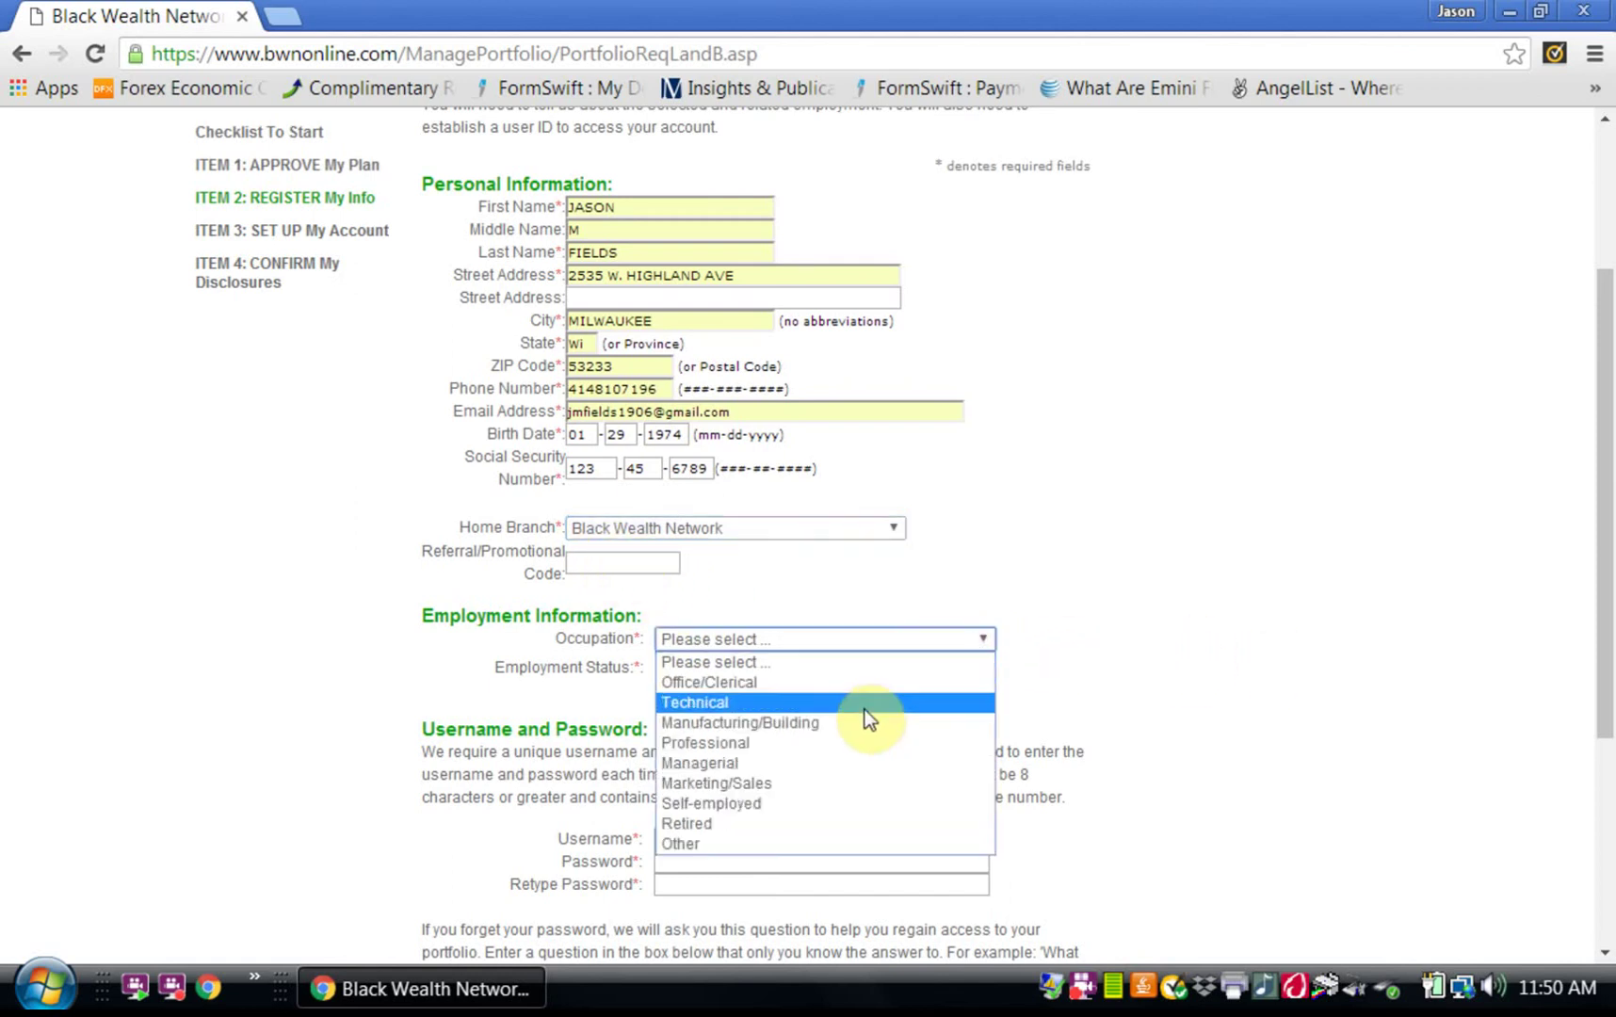
pyautogui.click(816, 745)
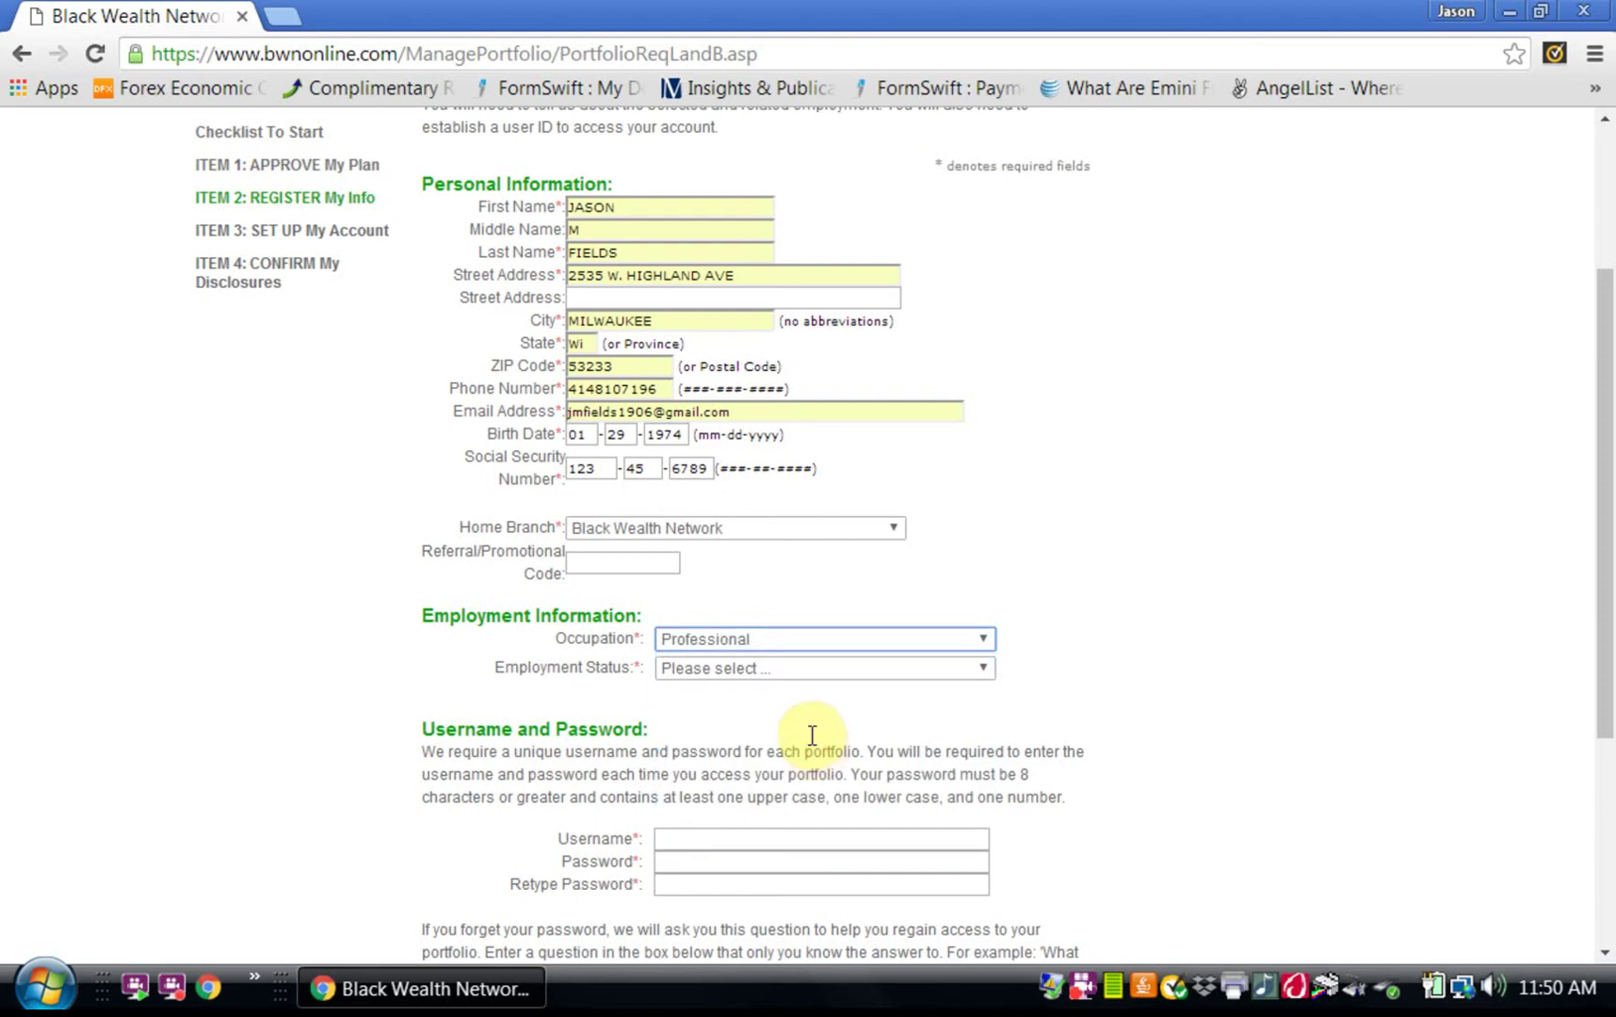
pyautogui.click(982, 669)
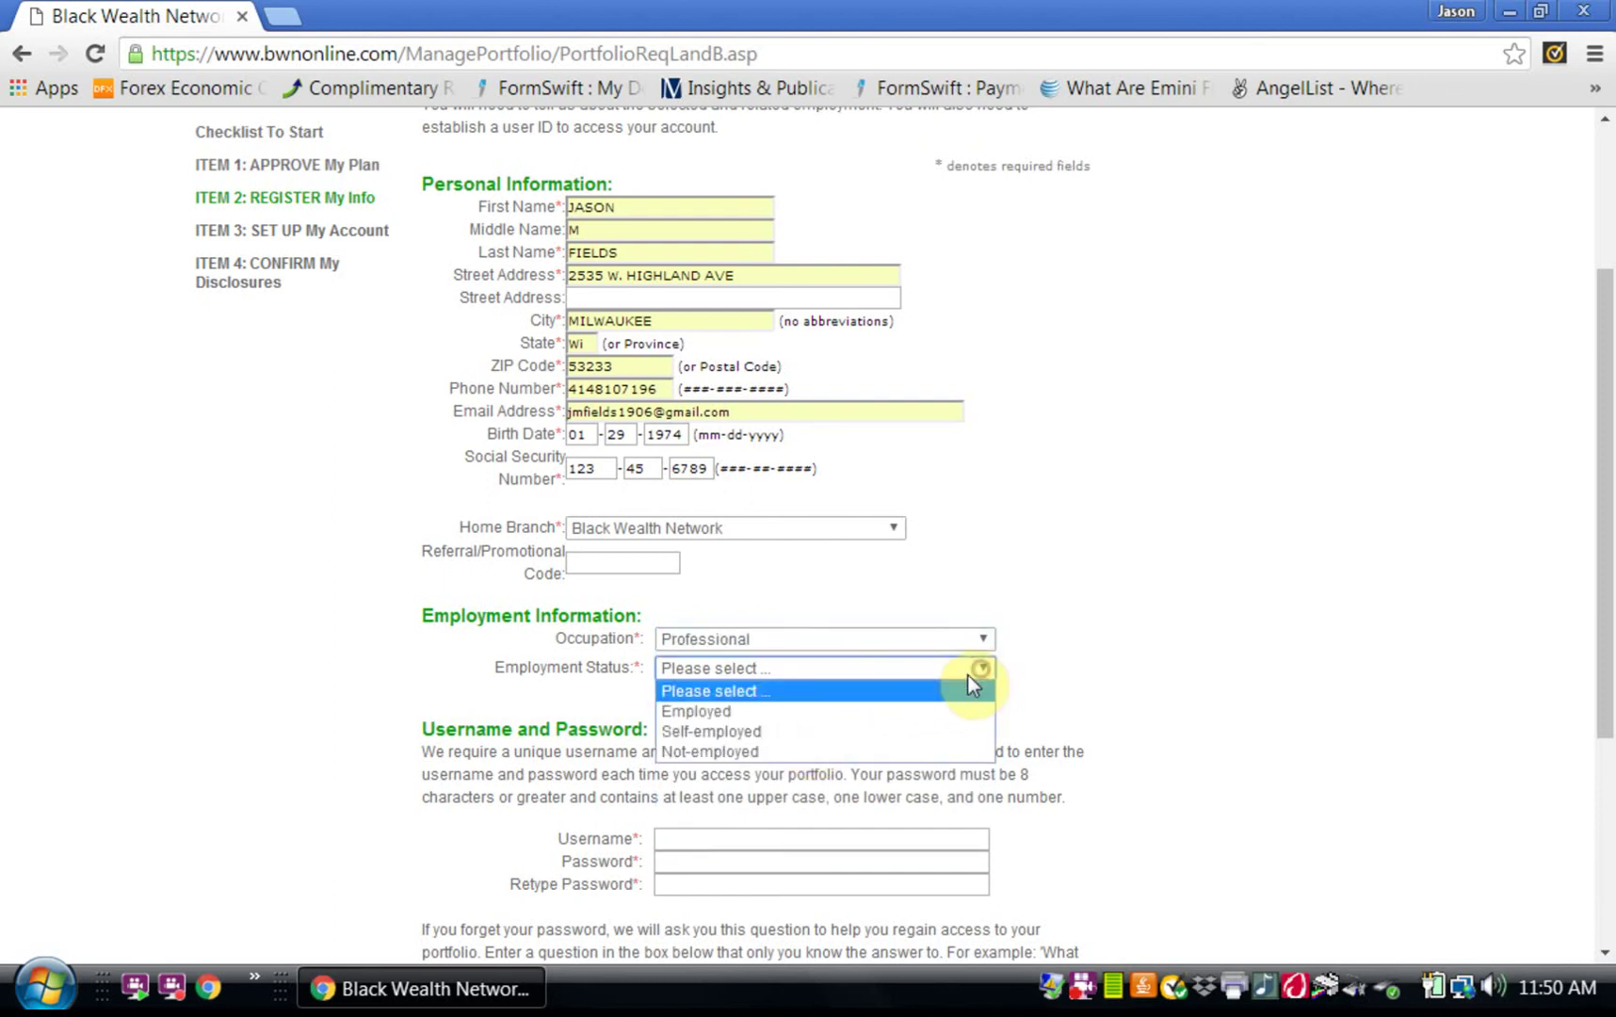
pyautogui.click(869, 732)
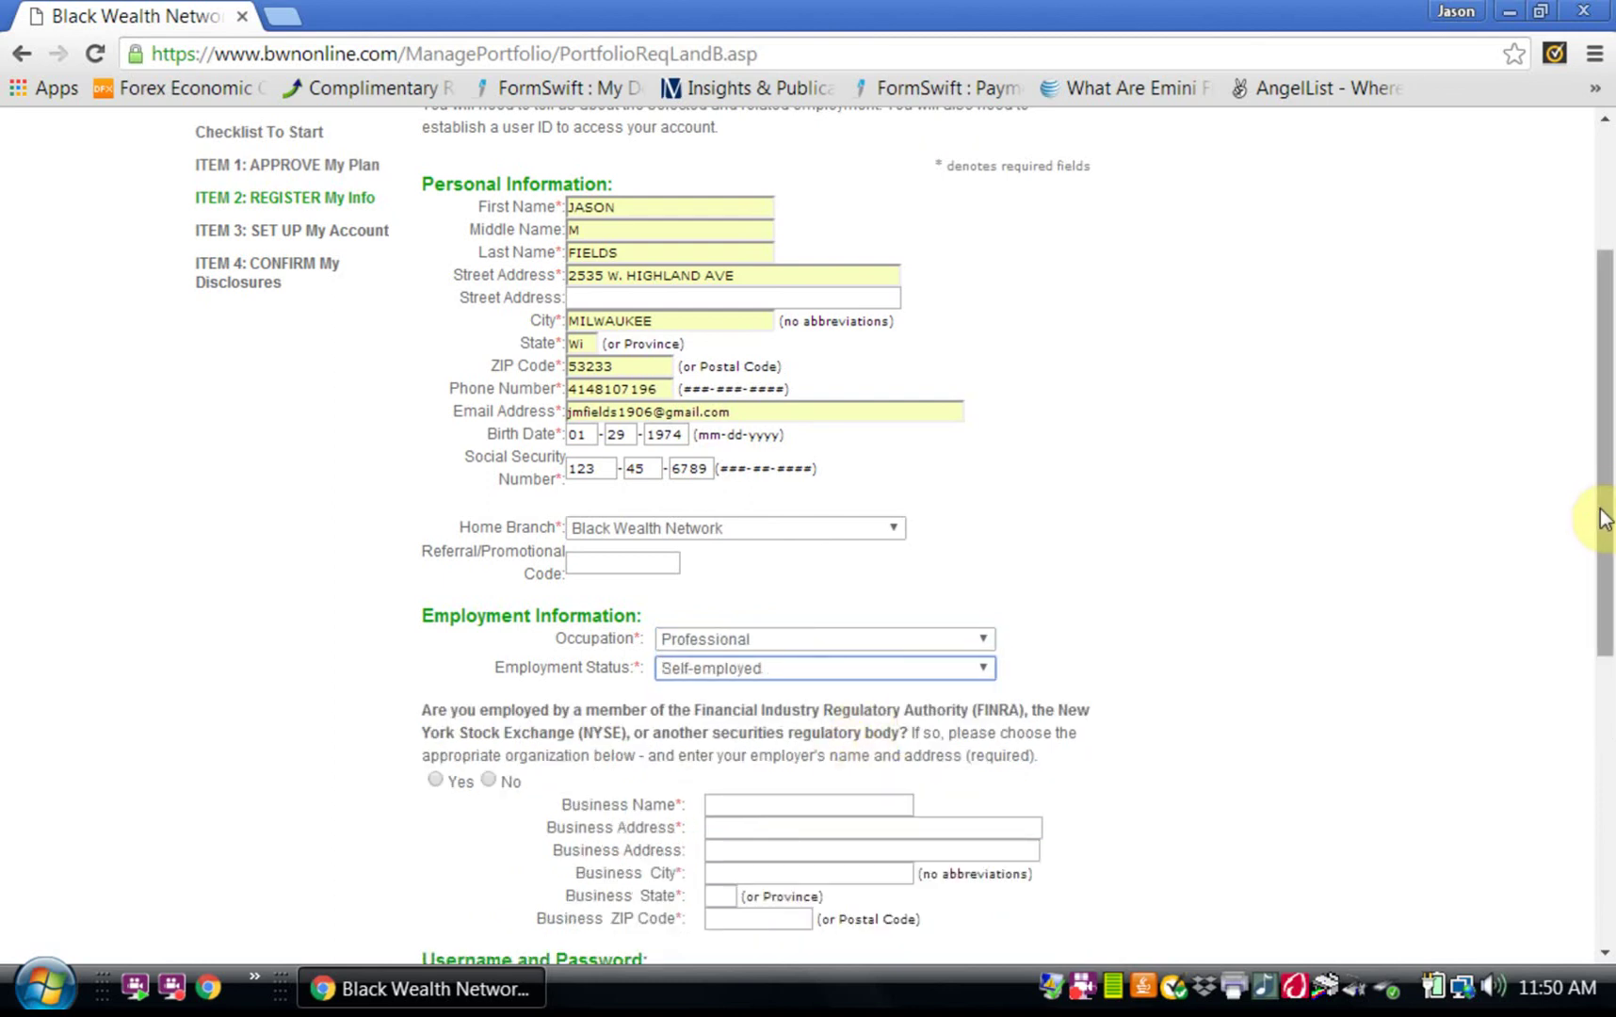
pyautogui.moveTo(1605, 517); pyautogui.dragTo(1605, 593)
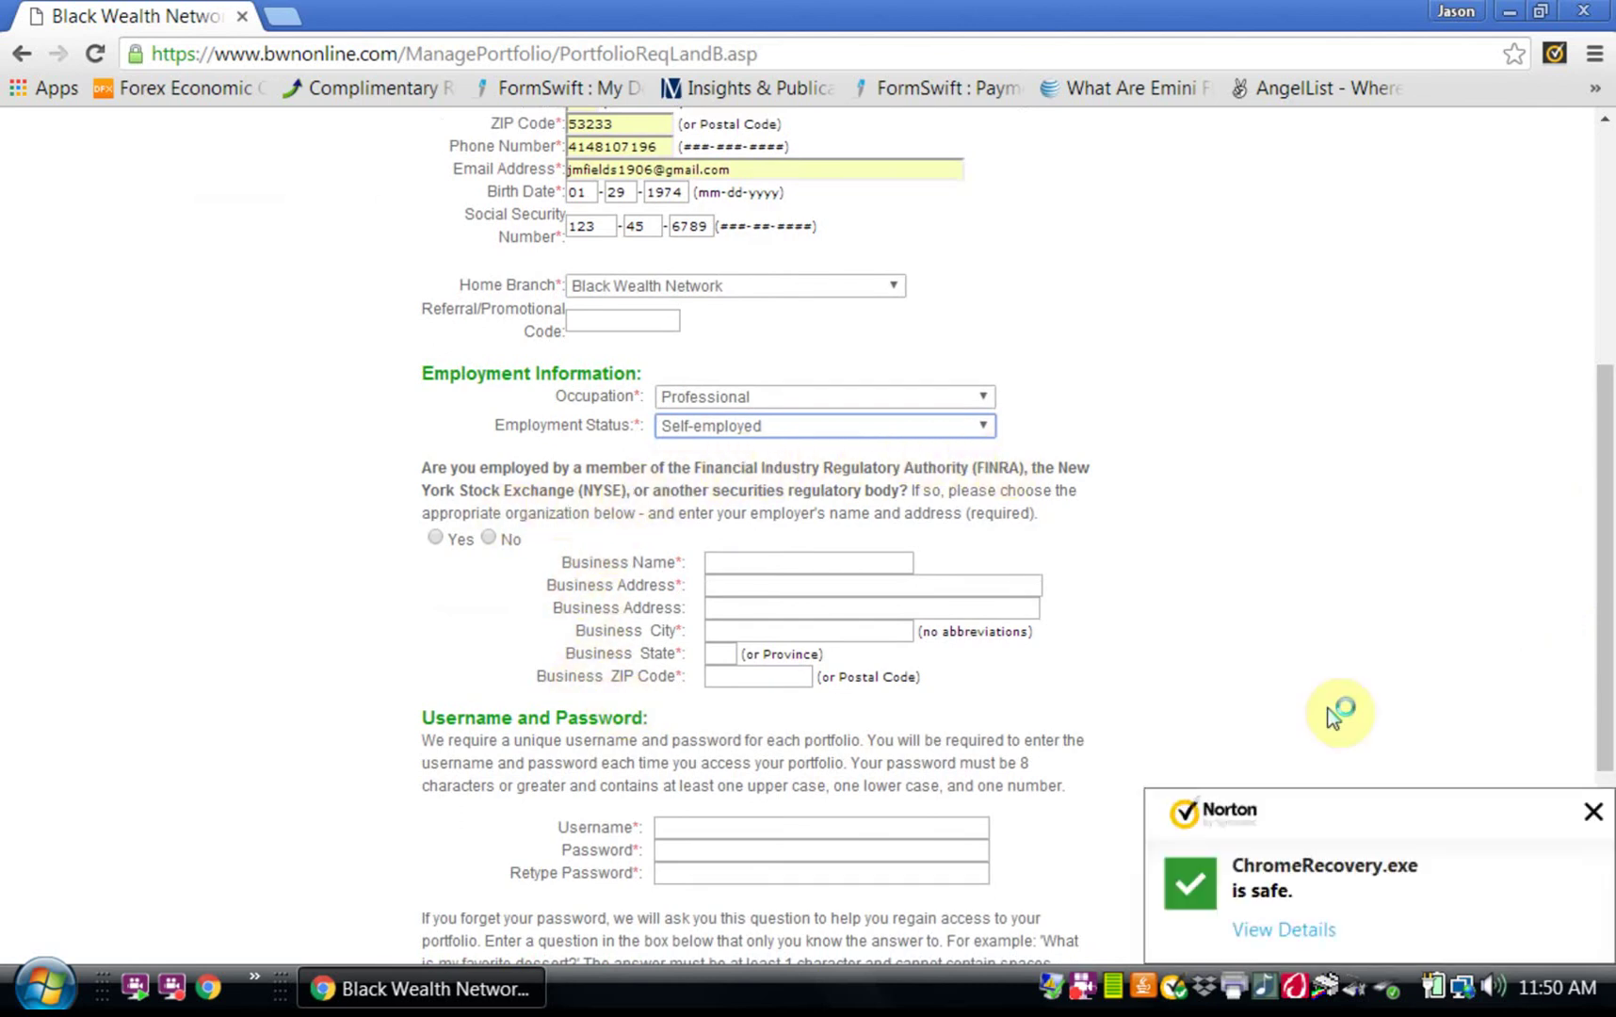
pyautogui.click(1593, 812)
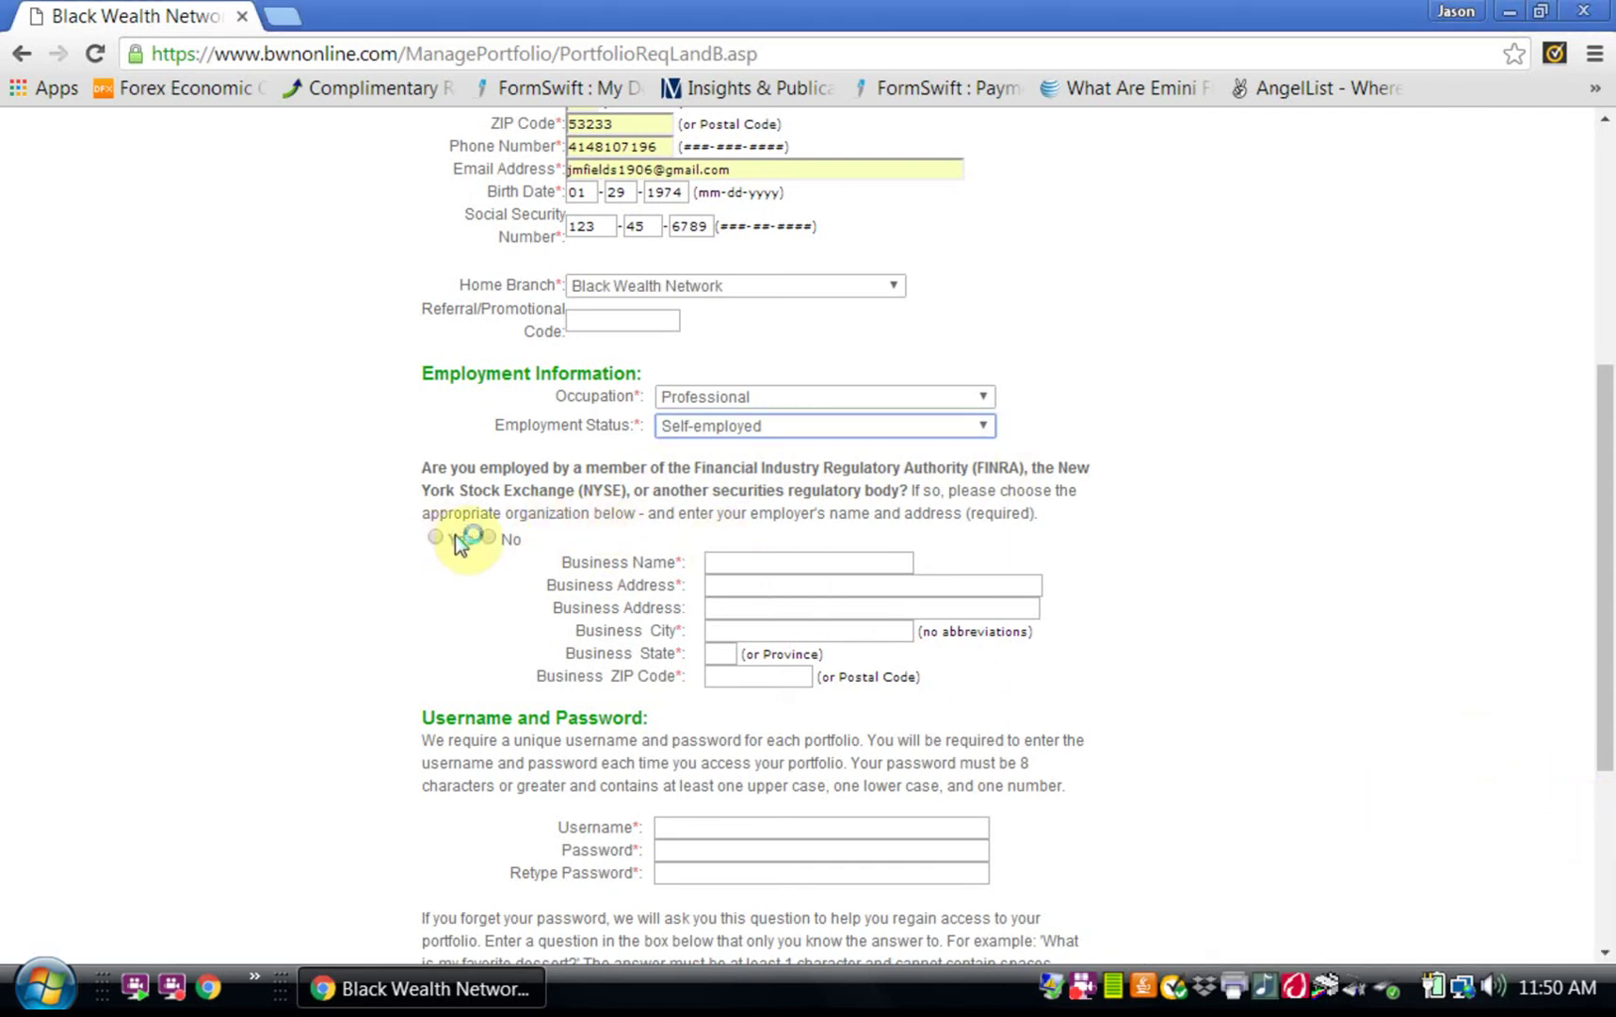
pyautogui.click(499, 535)
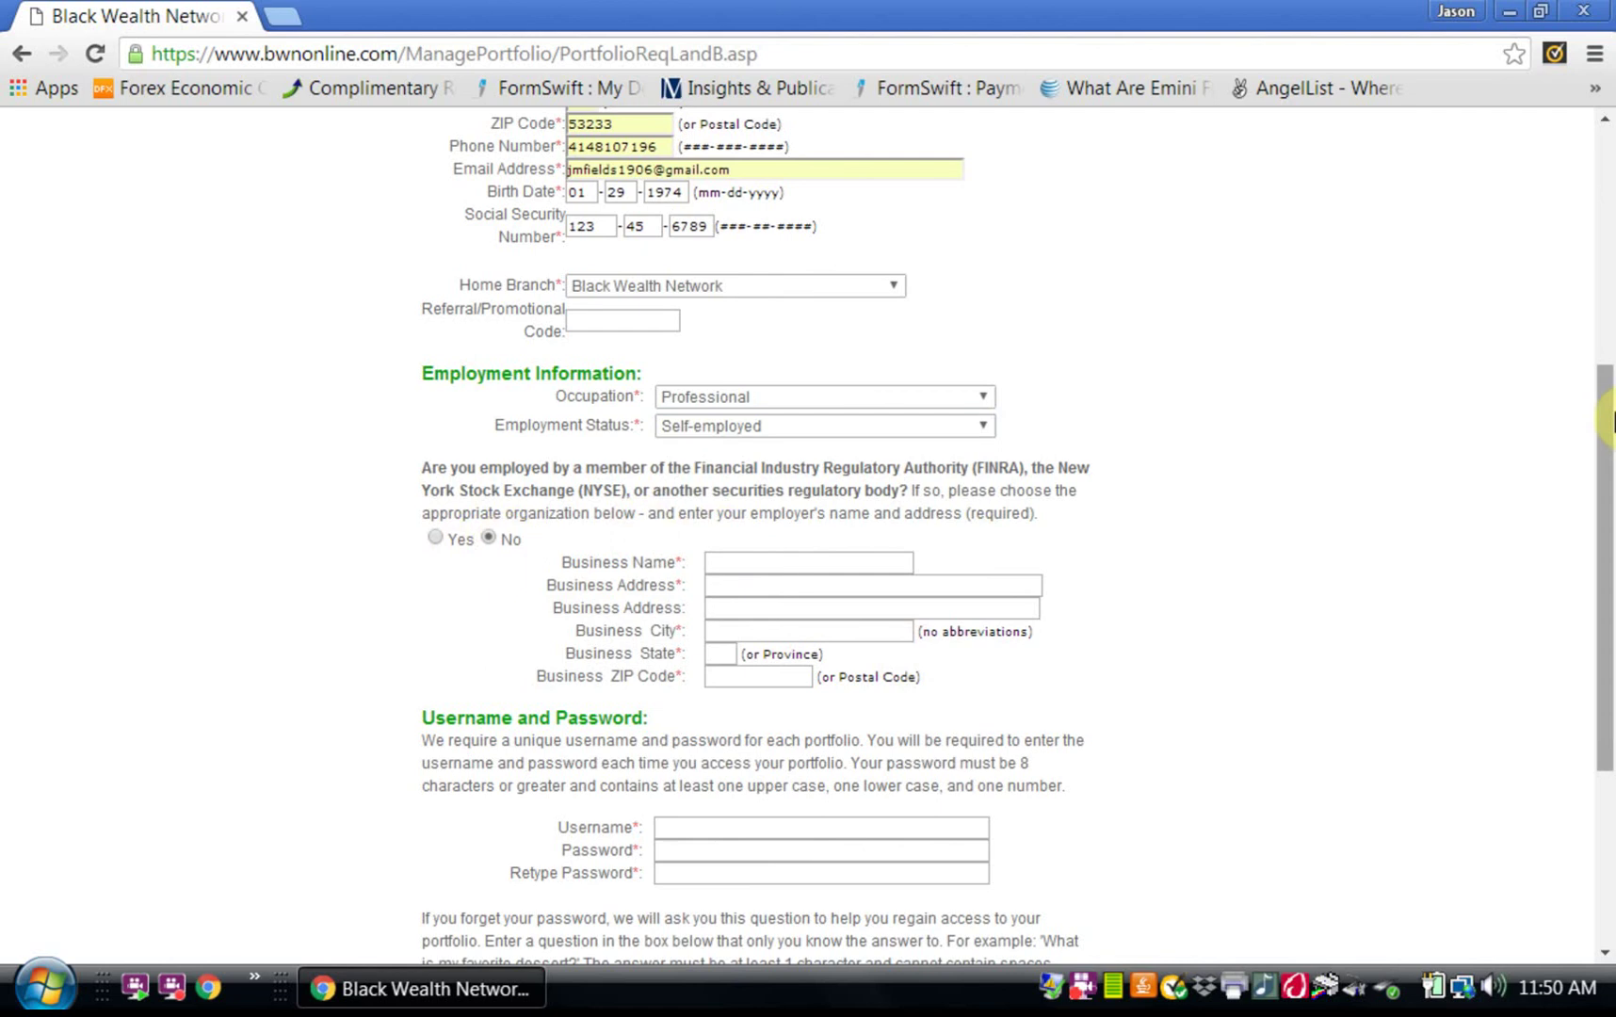
pyautogui.moveTo(1604, 429); pyautogui.dragTo(1589, 555)
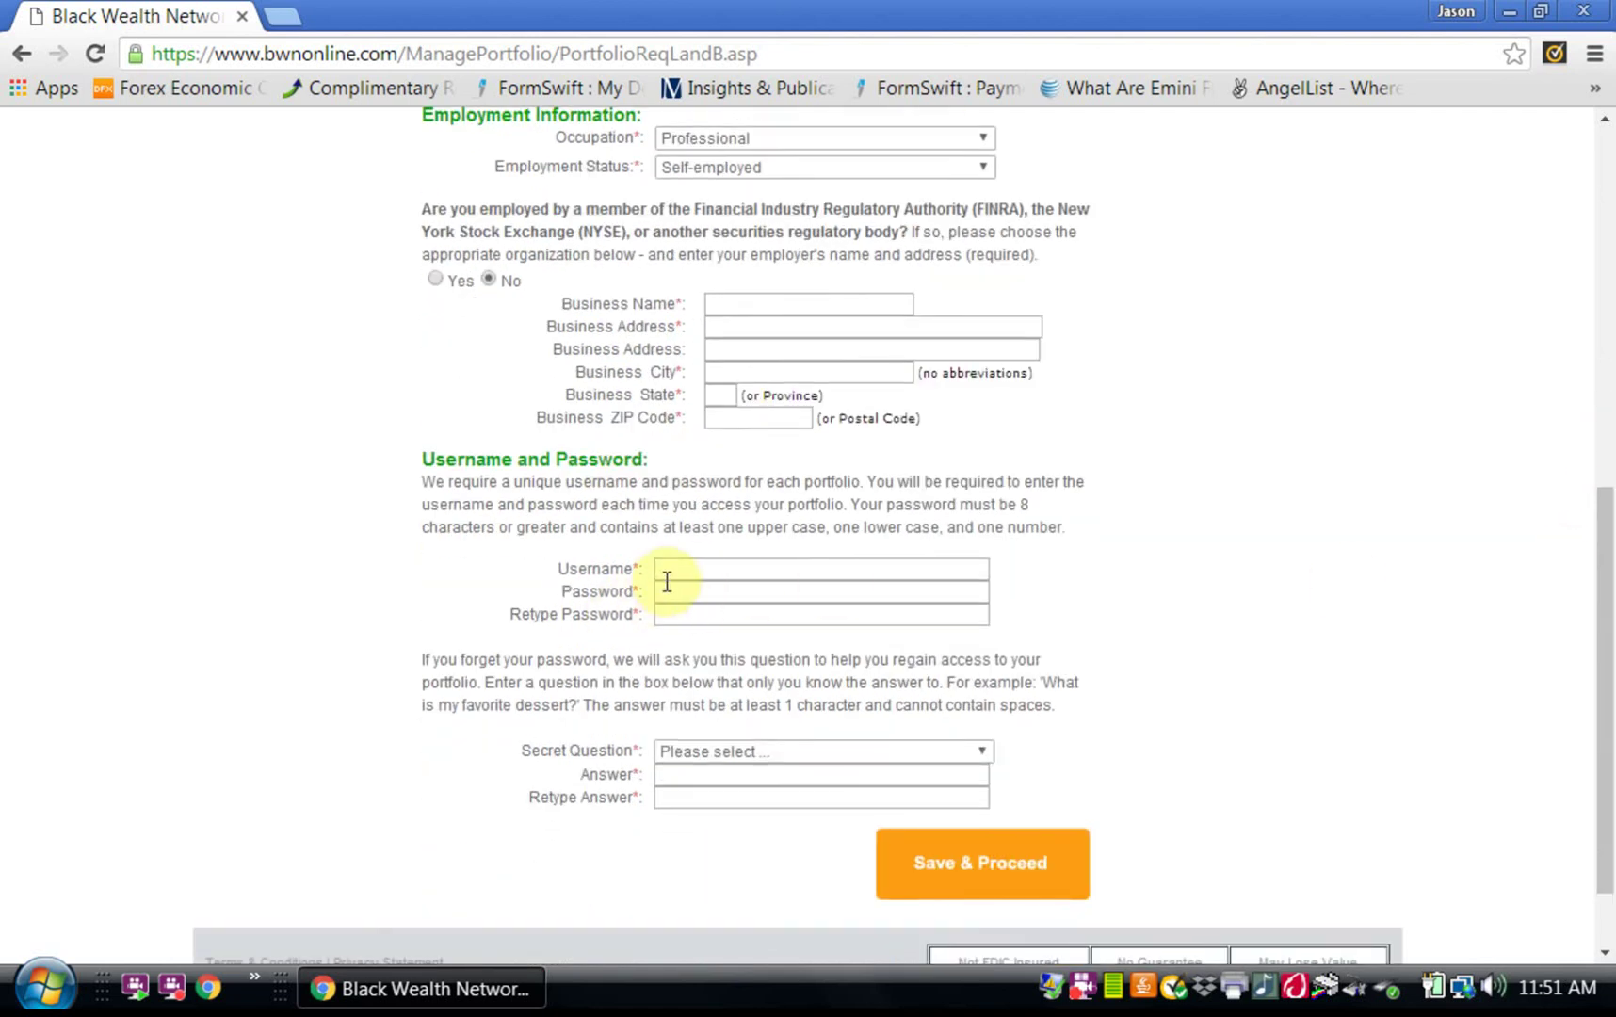
# Enter the account username and password, retyping the password to confirm.
pyautogui.click(693, 569)
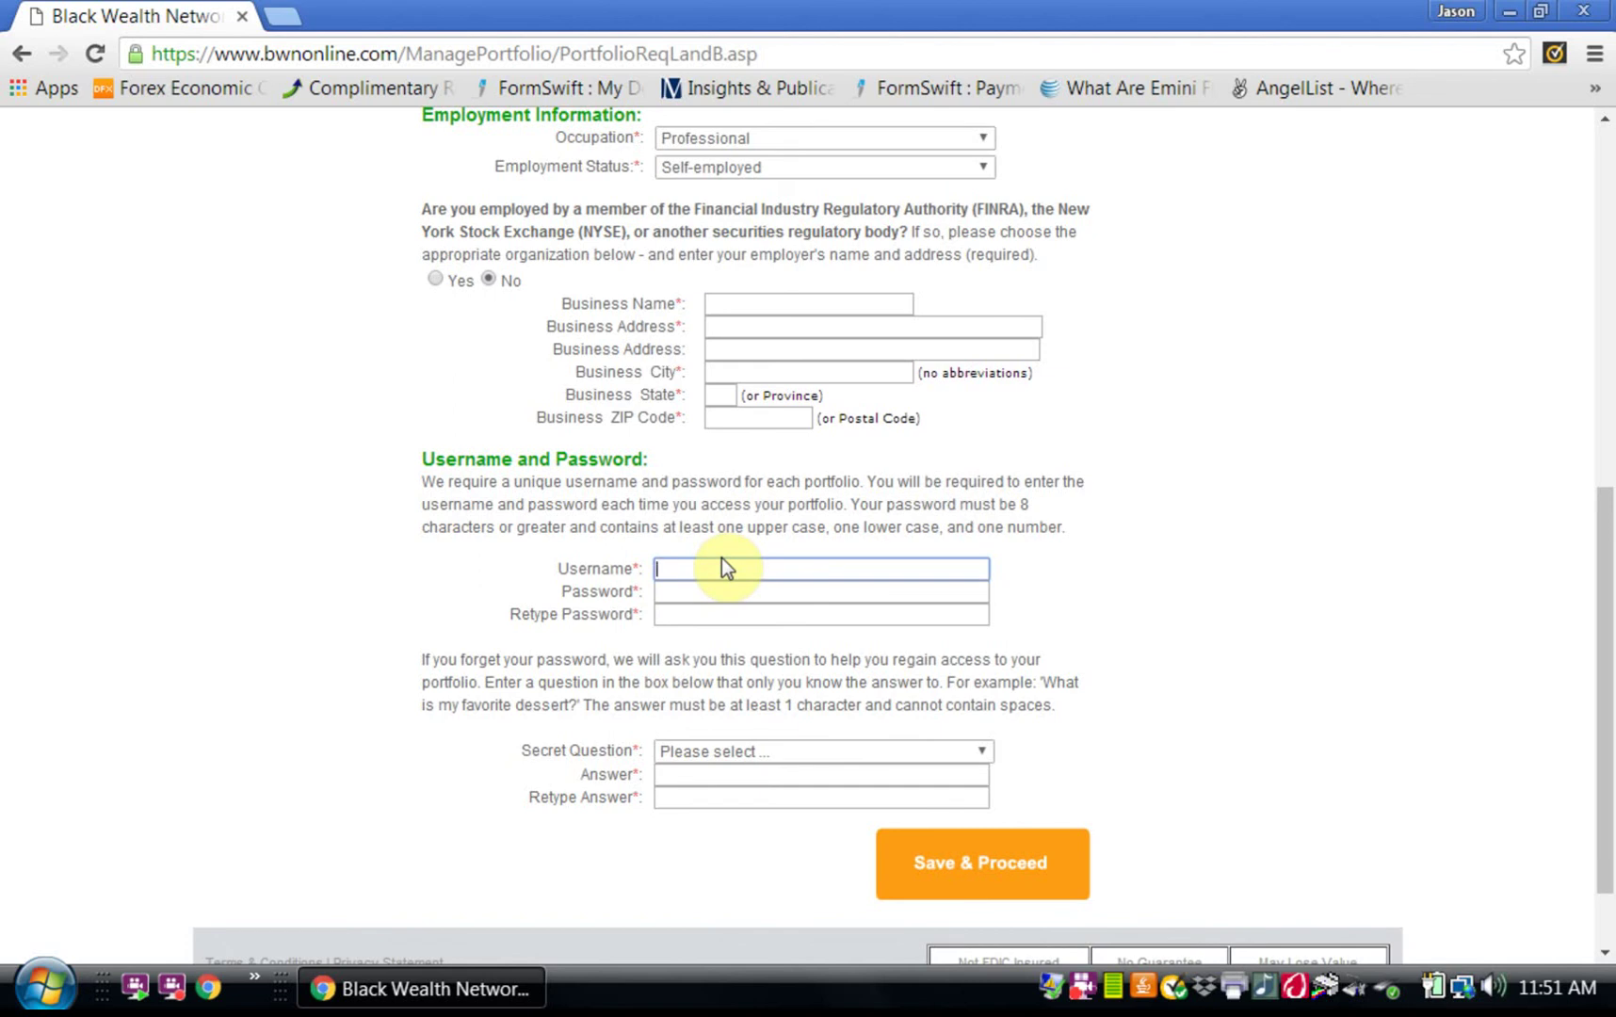
pyautogui.write('taja78')
pyautogui.click(711, 591)
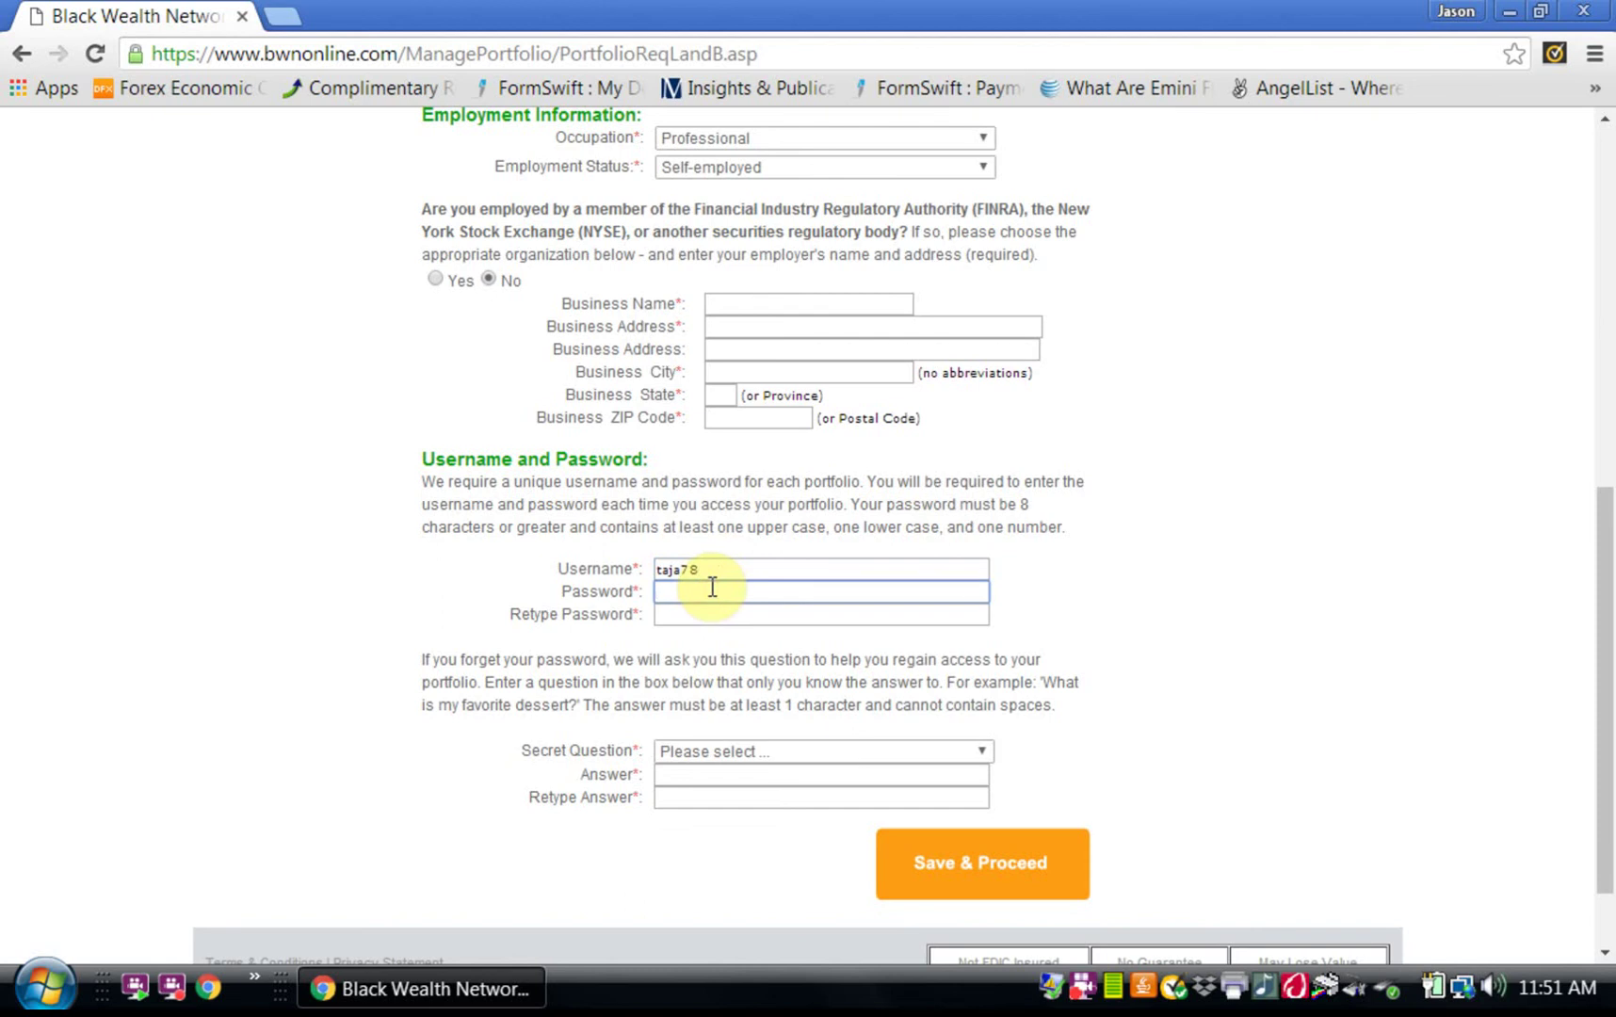
pyautogui.click(677, 616)
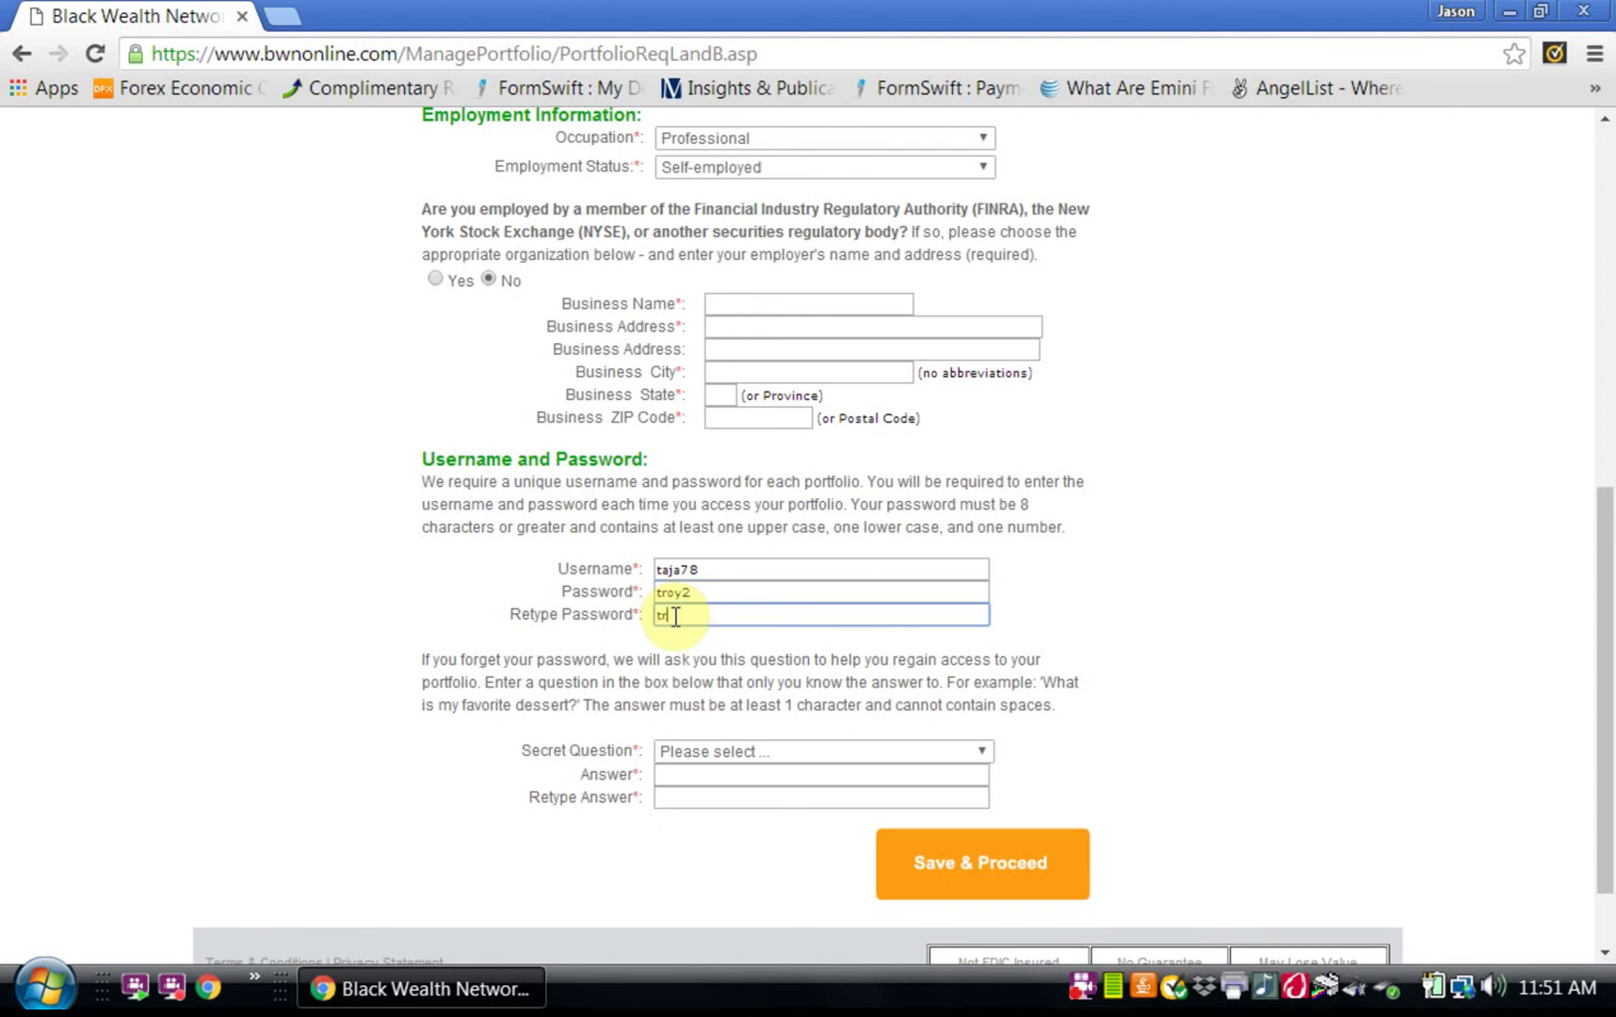
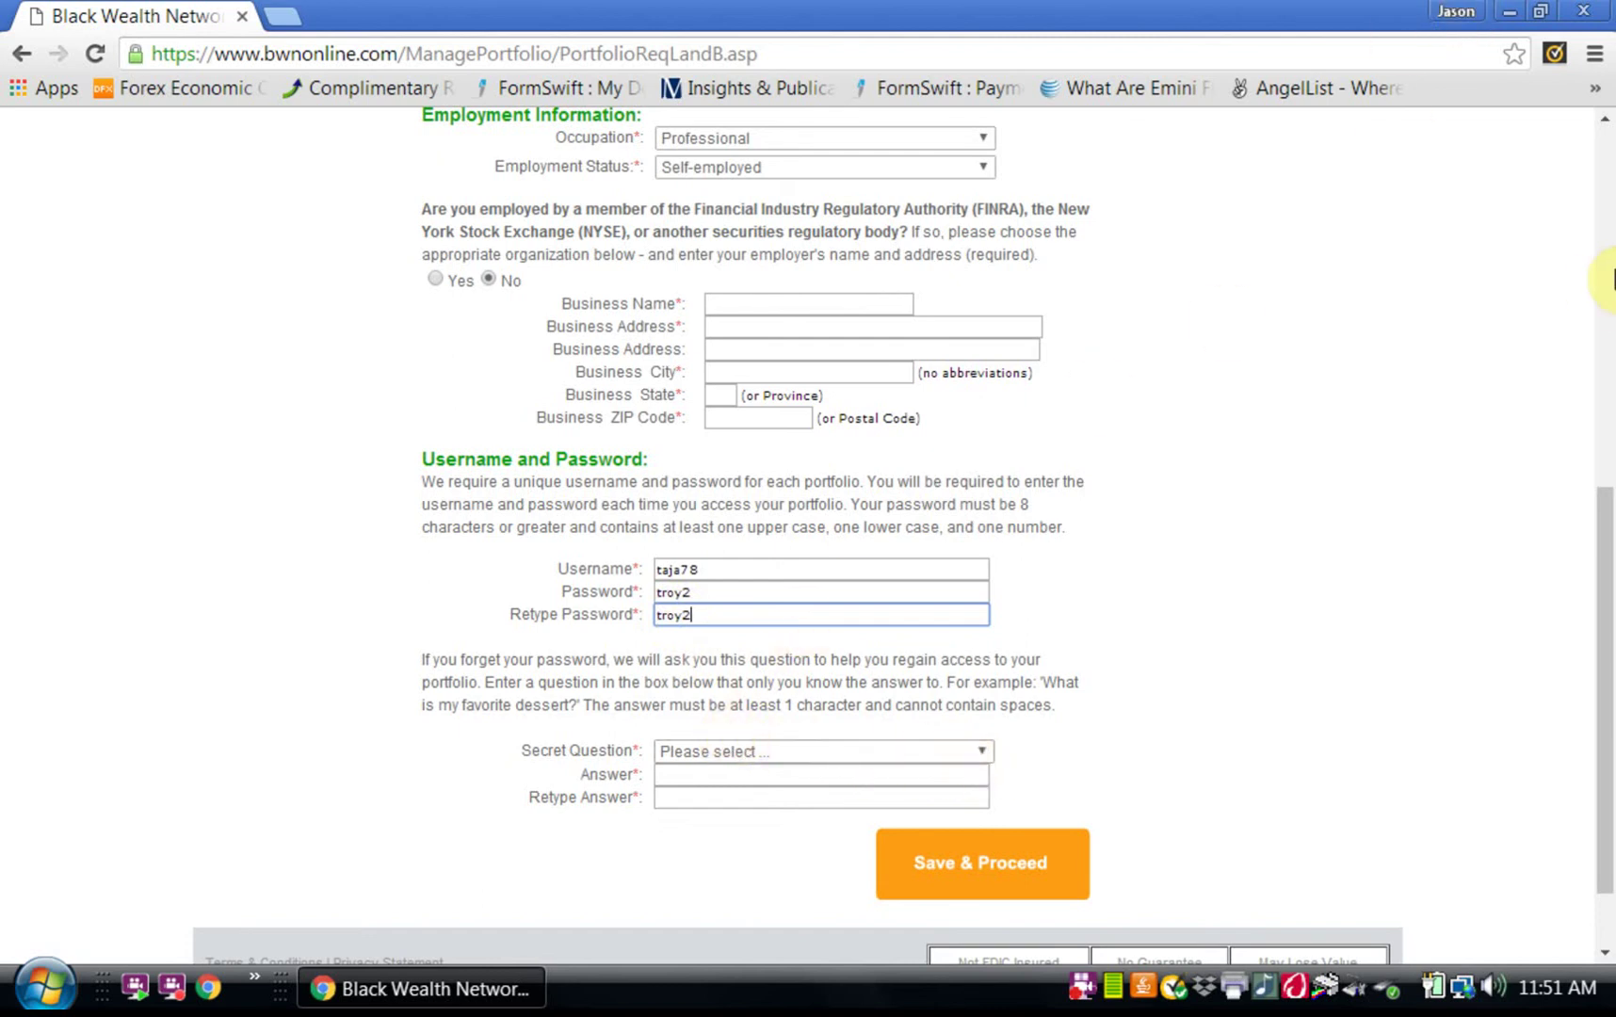
pyautogui.moveTo(1605, 527); pyautogui.dragTo(1606, 586)
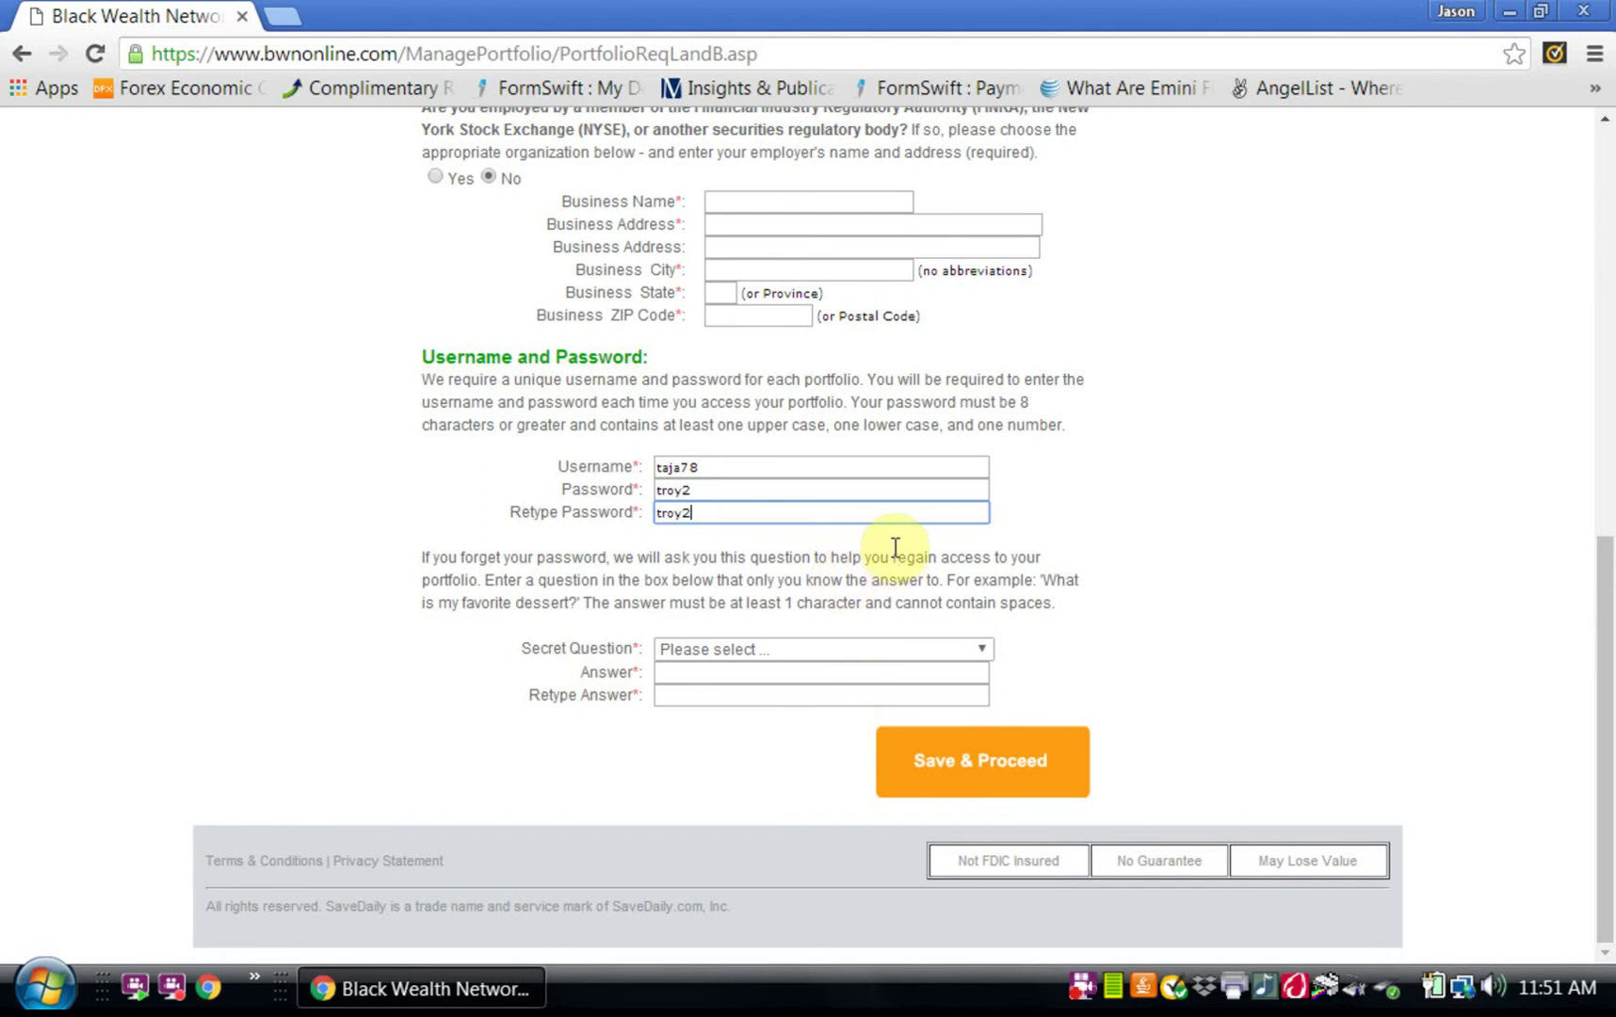
# Pick the first-pet secret question, enter its answer twice, and save the registration.
pyautogui.click(712, 678)
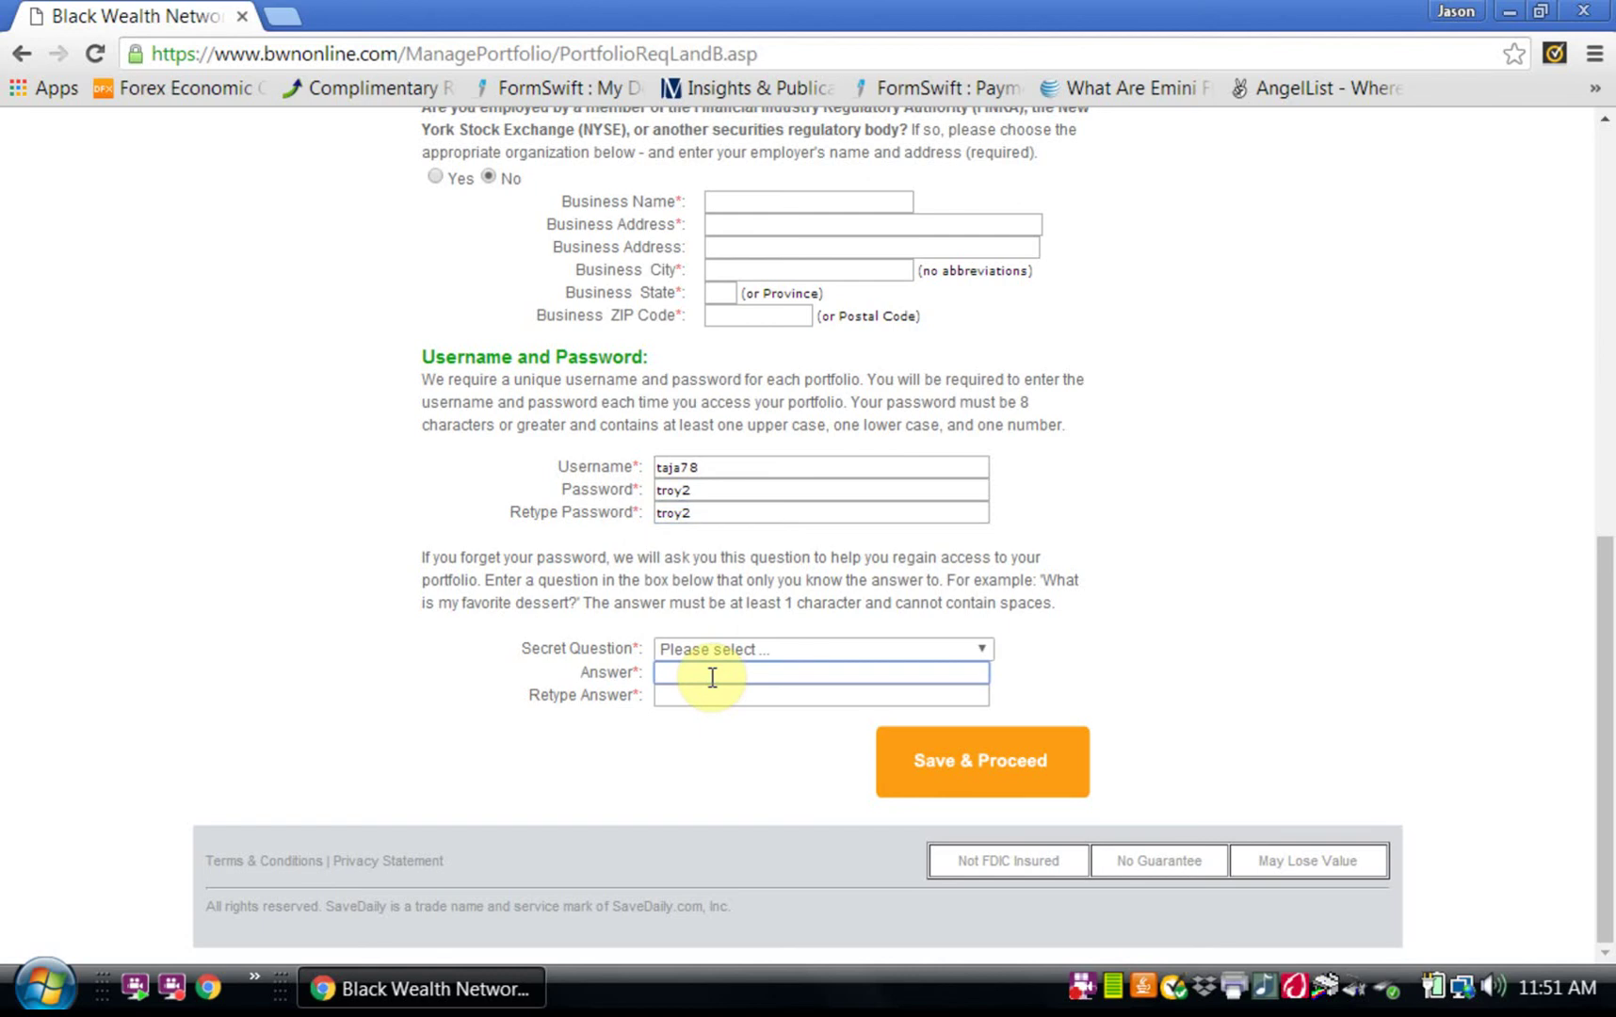
pyautogui.click(981, 649)
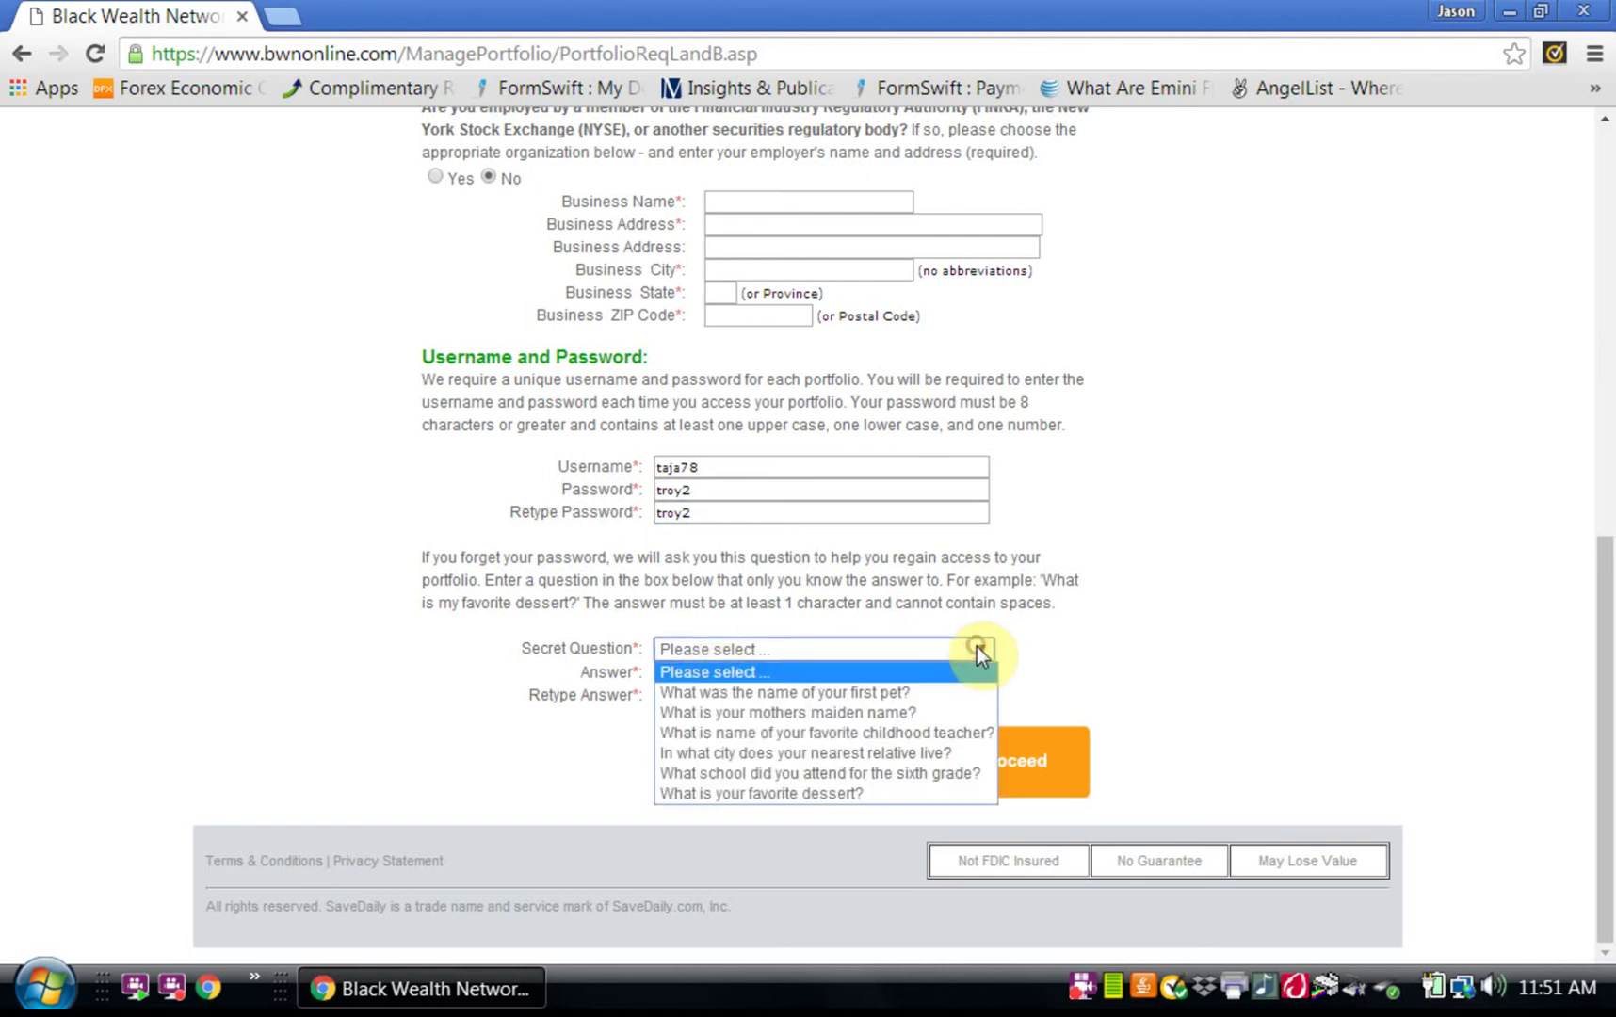
pyautogui.click(889, 690)
pyautogui.click(820, 673)
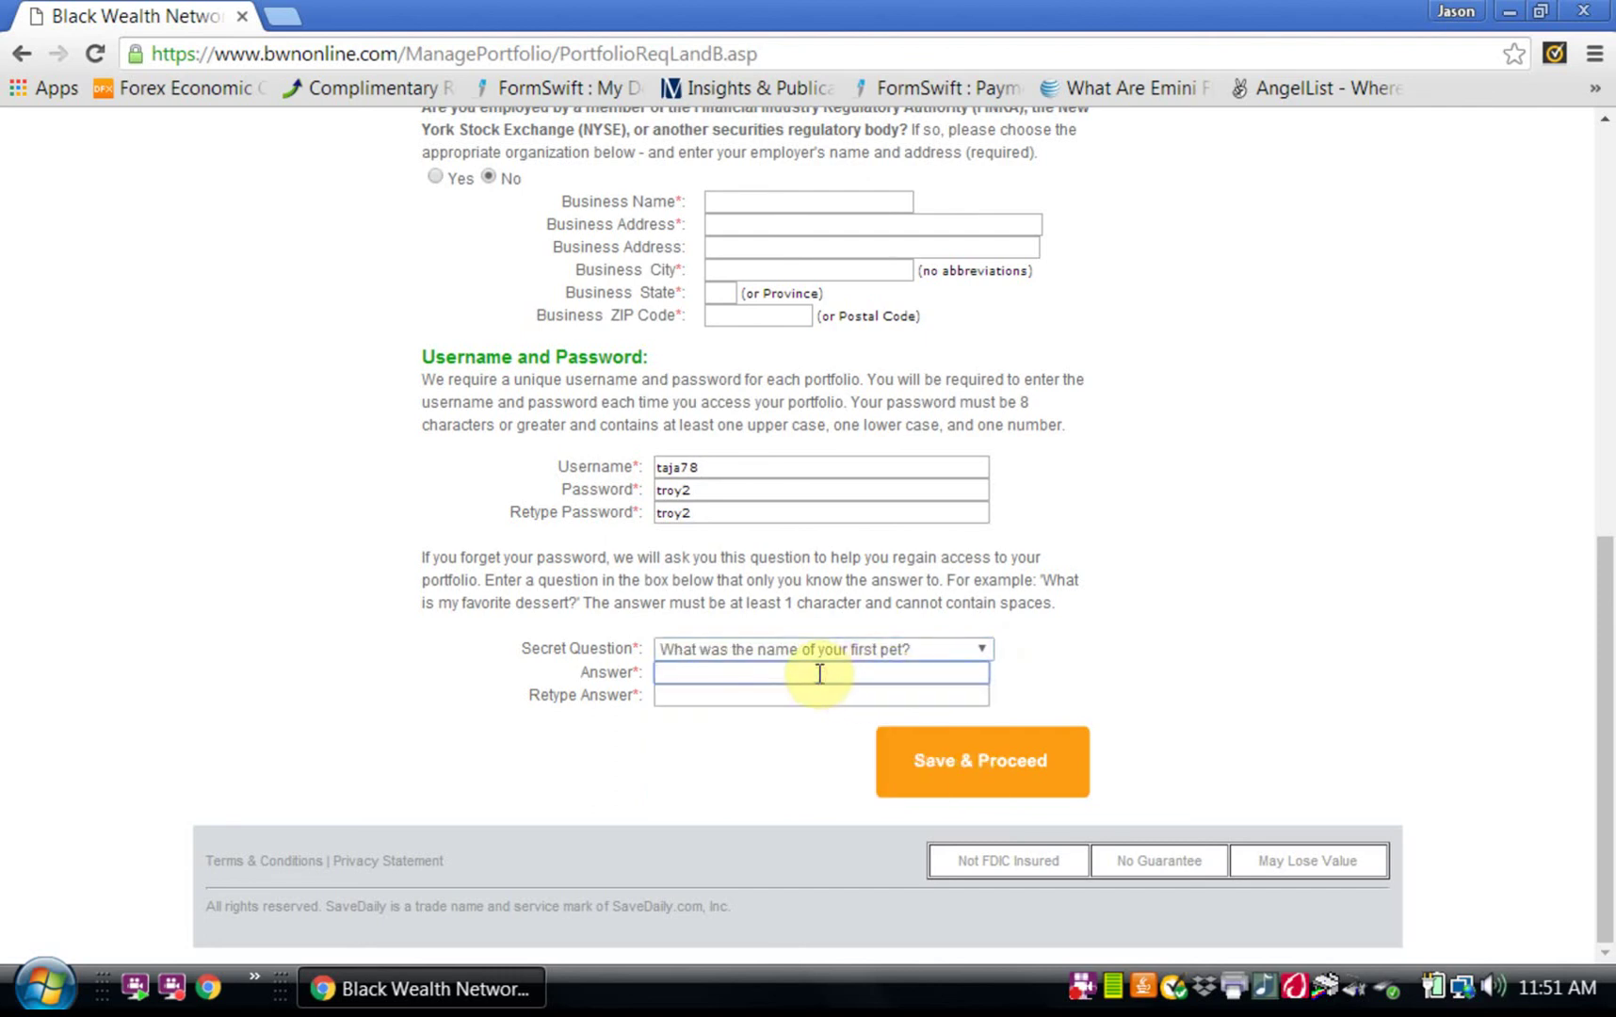
pyautogui.click(761, 695)
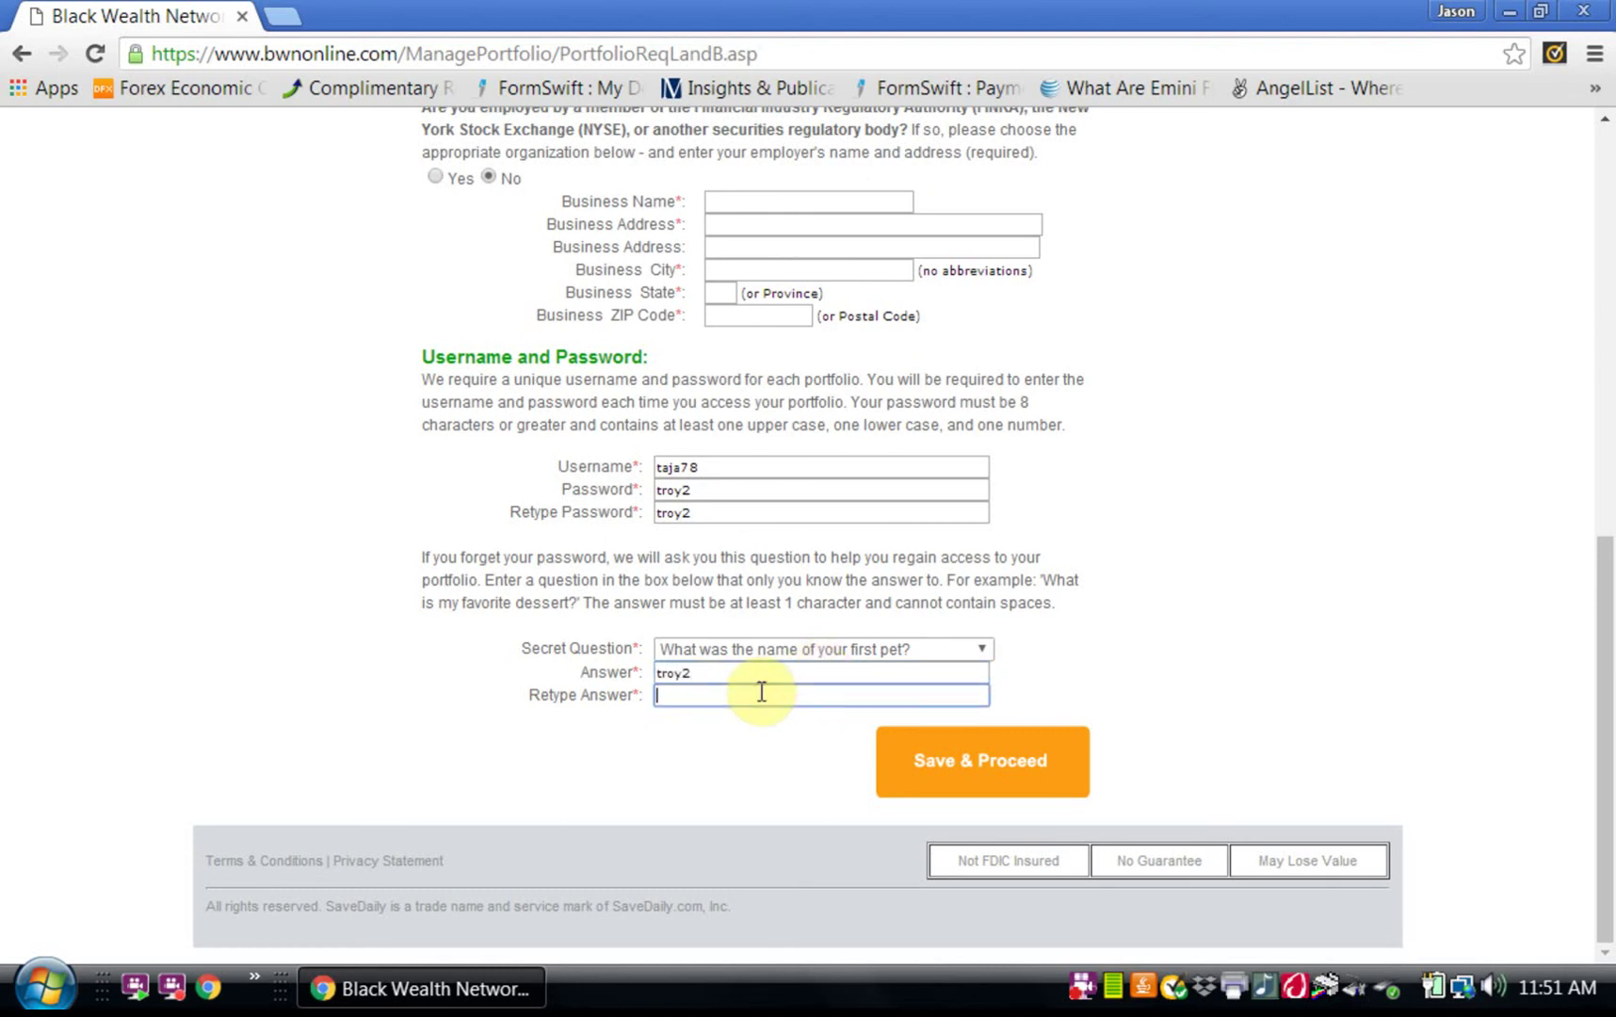
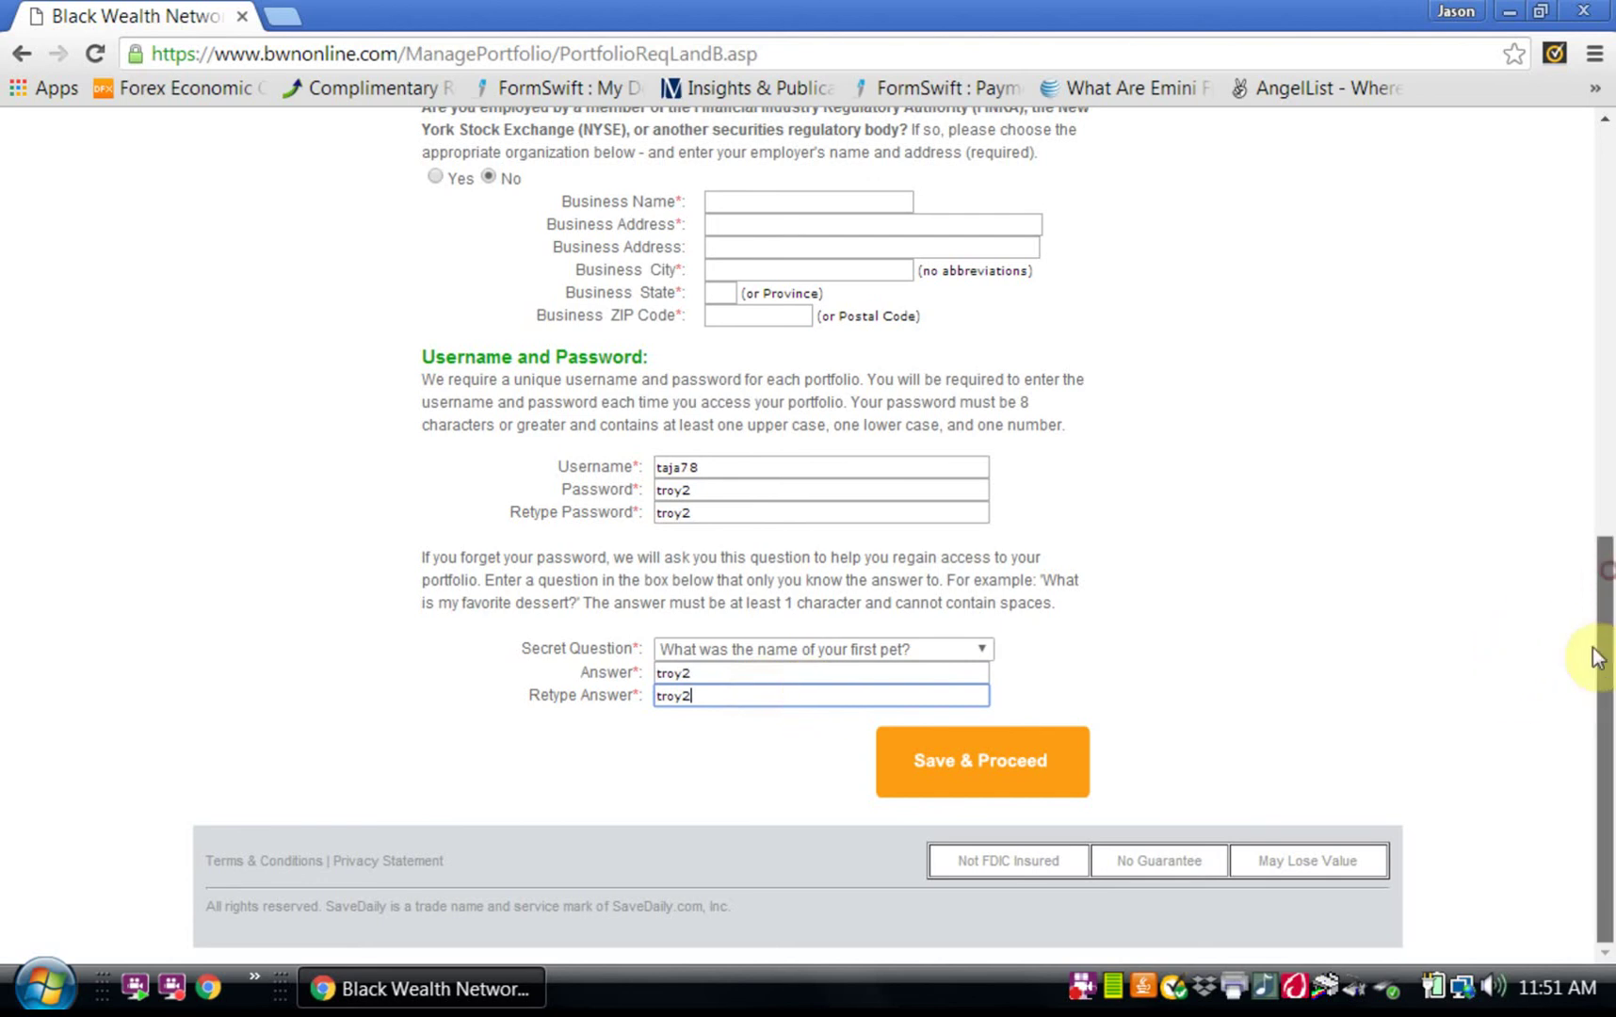
pyautogui.click(983, 768)
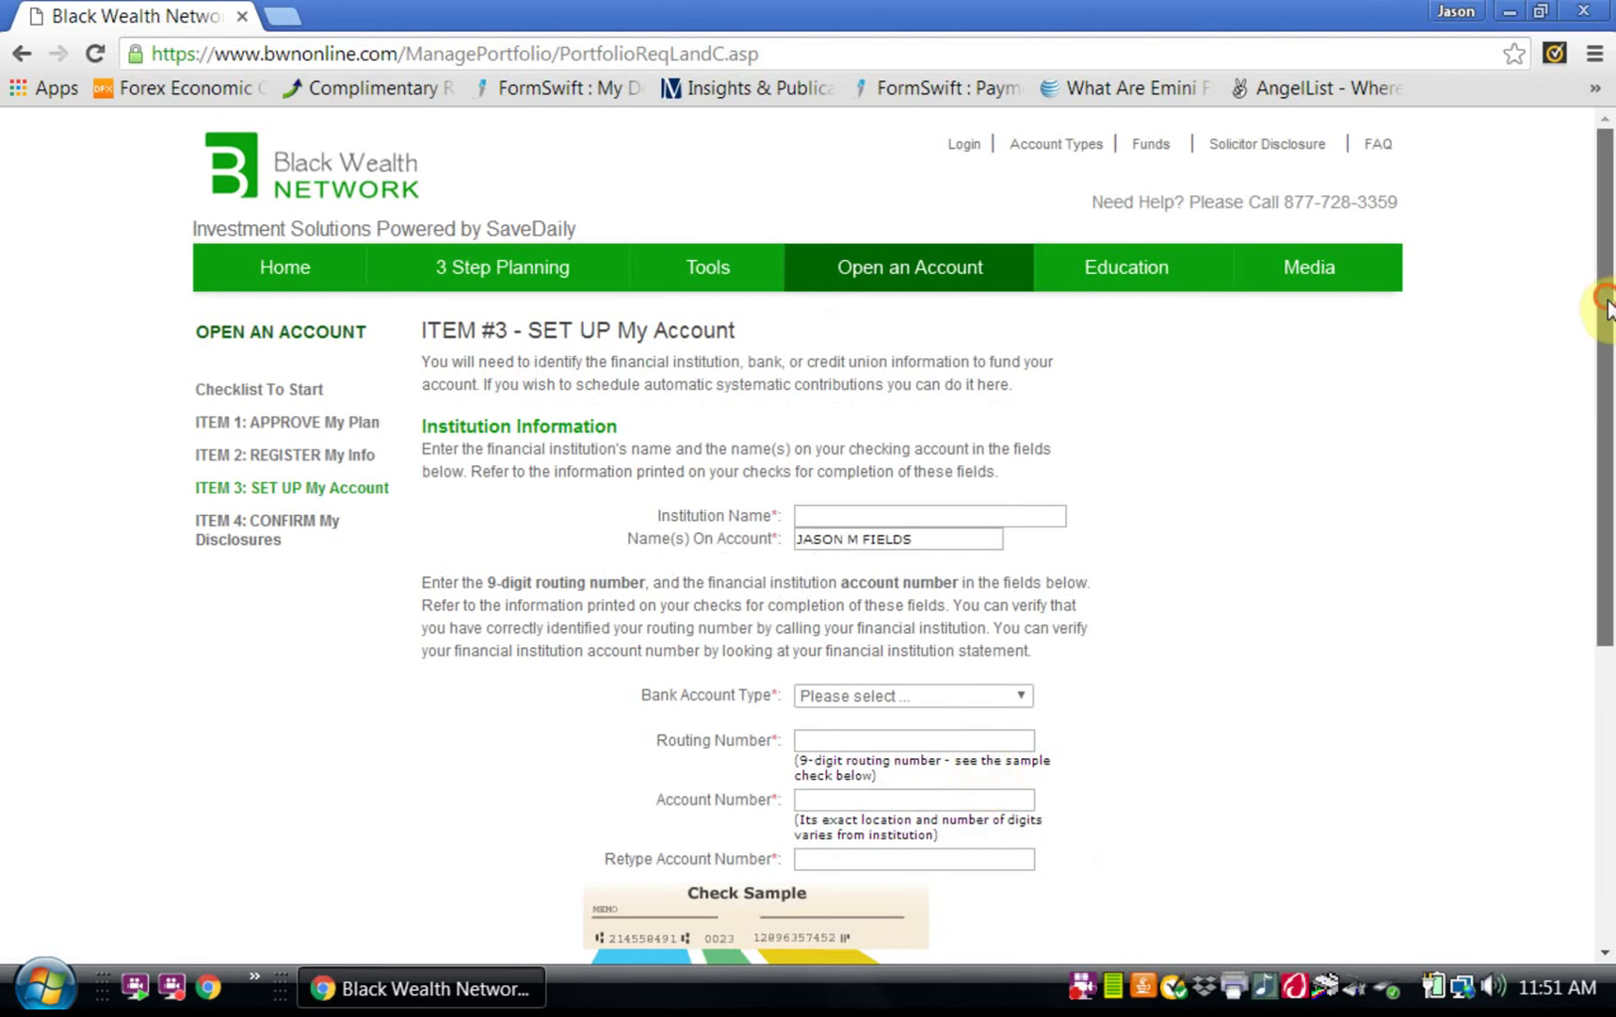
pyautogui.moveTo(1604, 315); pyautogui.dragTo(1601, 431)
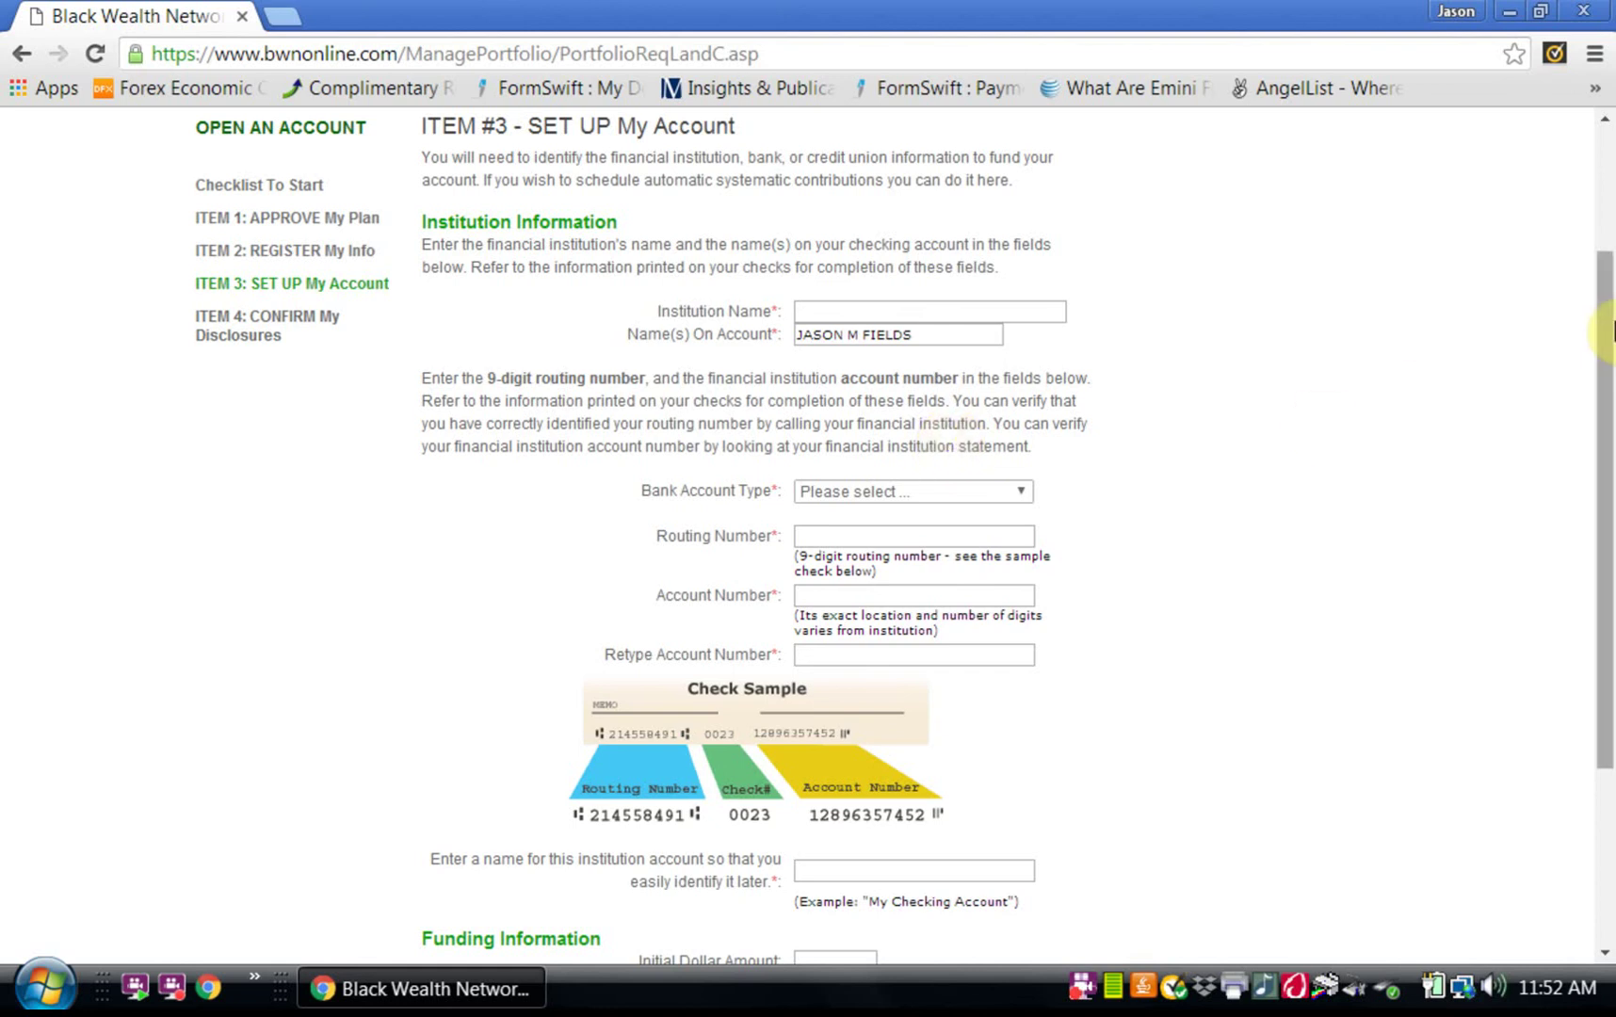
pyautogui.moveTo(1609, 331); pyautogui.dragTo(1576, 490)
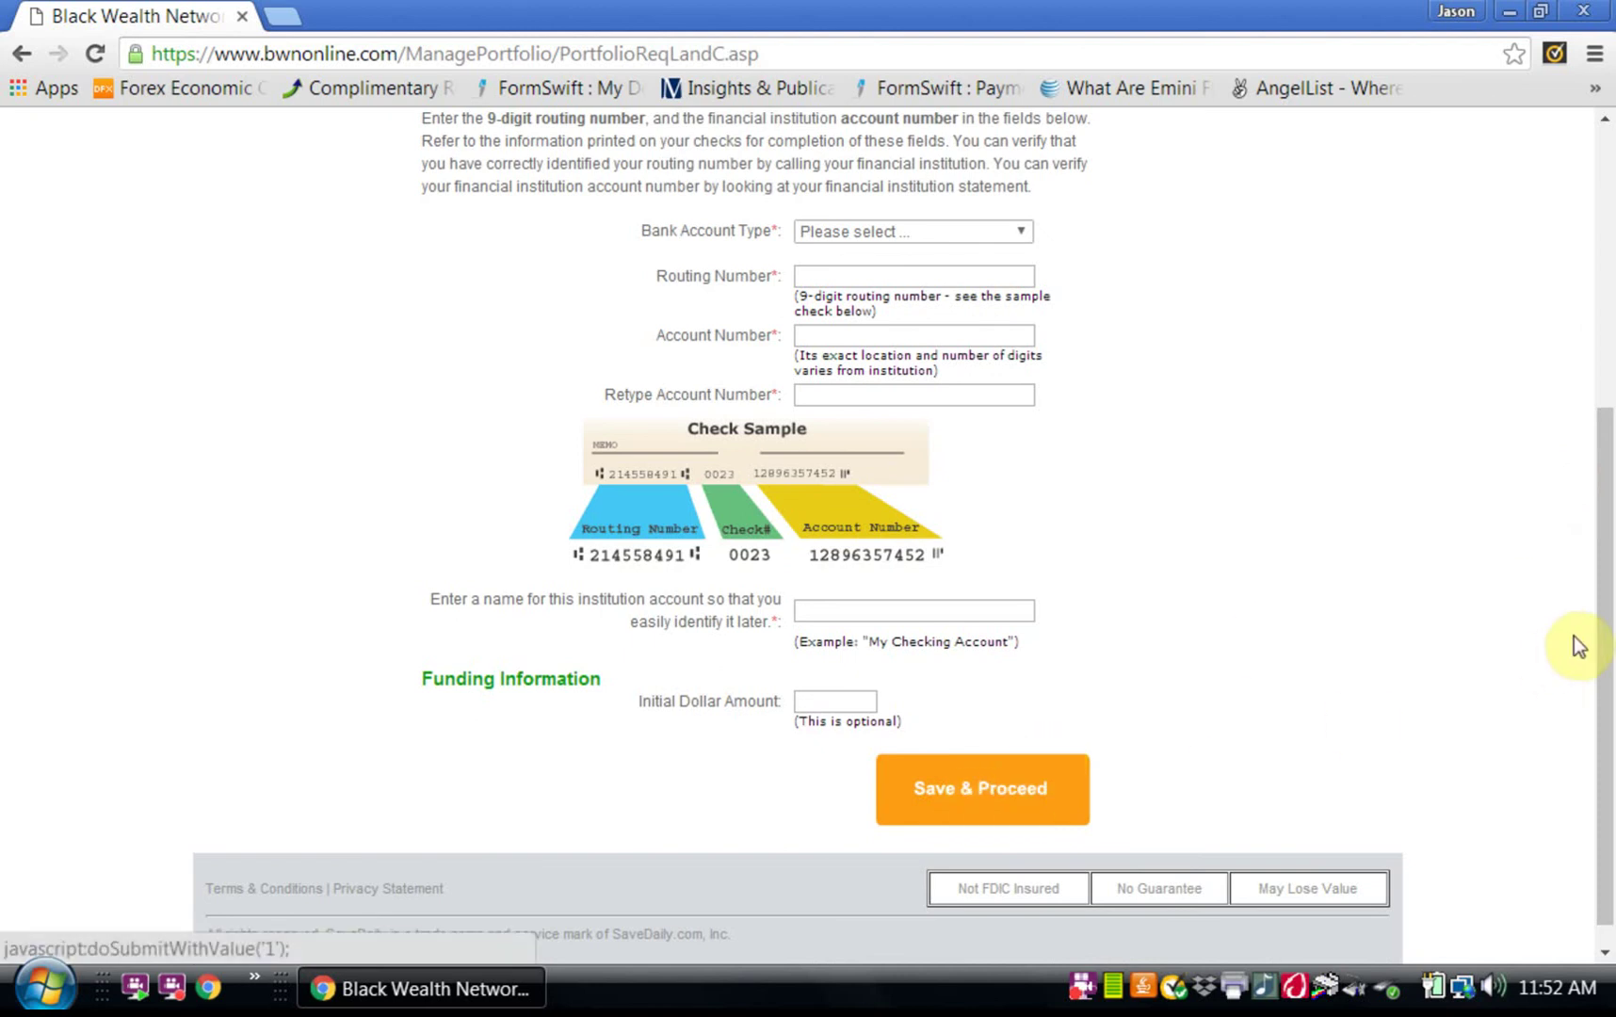
pyautogui.moveTo(1606, 631); pyautogui.dragTo(1605, 296)
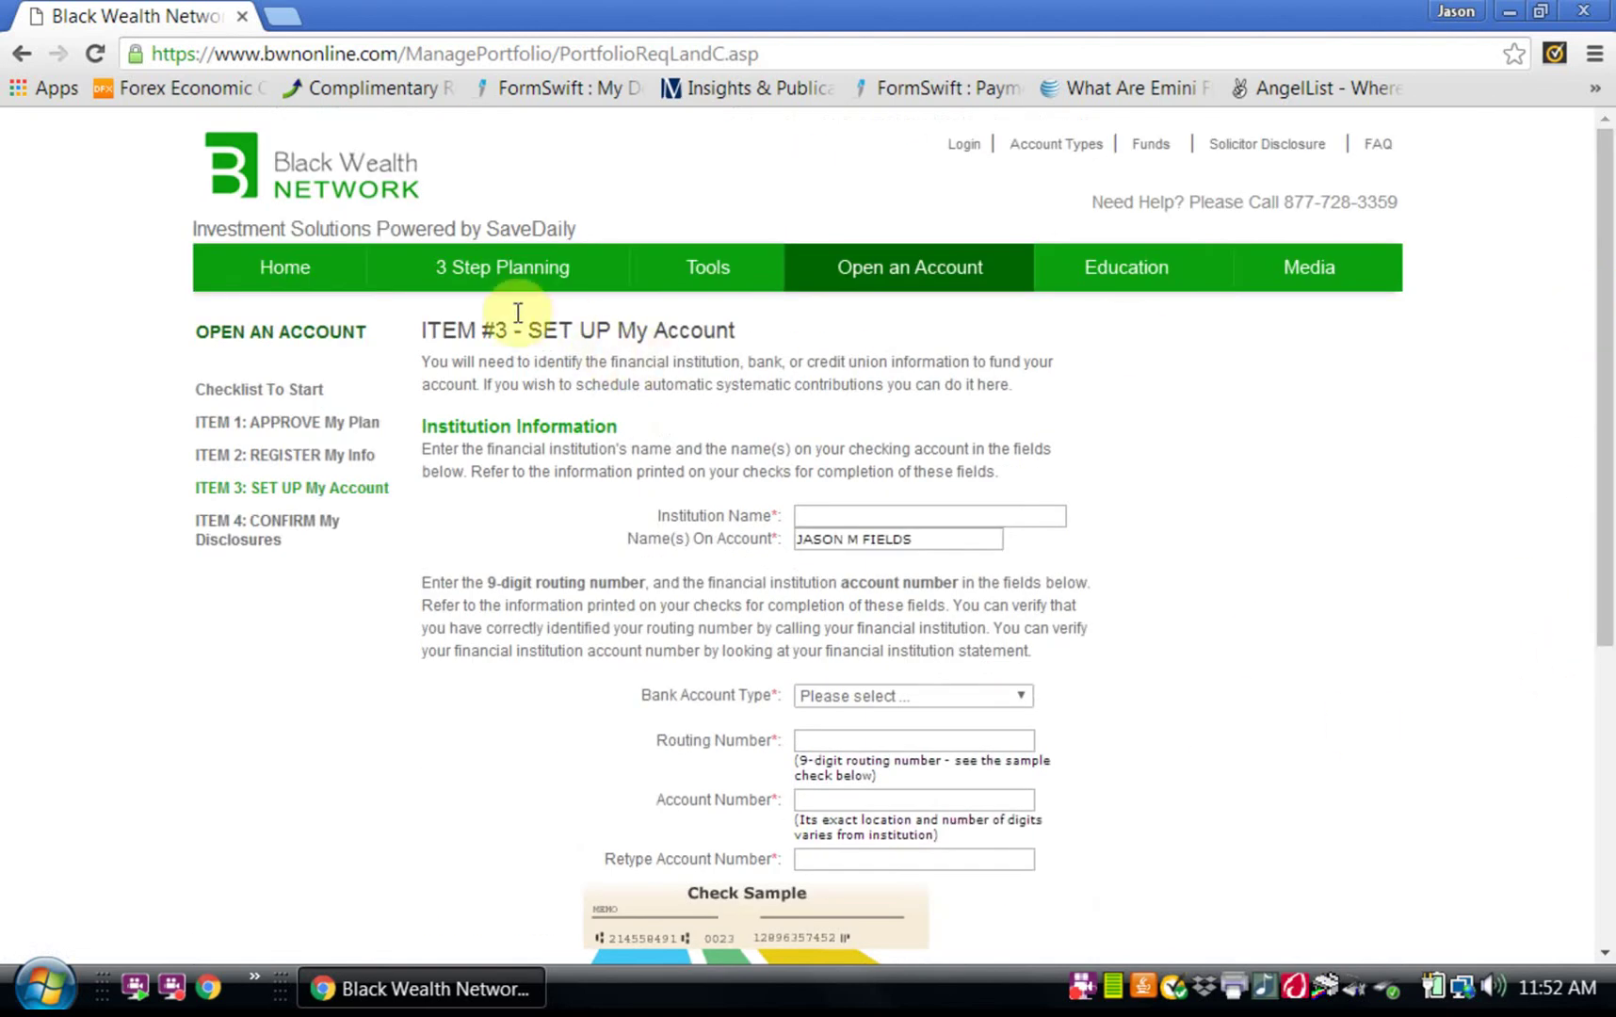
# Leave the Item 3 bank-funding form blank and return to the home page.
pyautogui.click(294, 278)
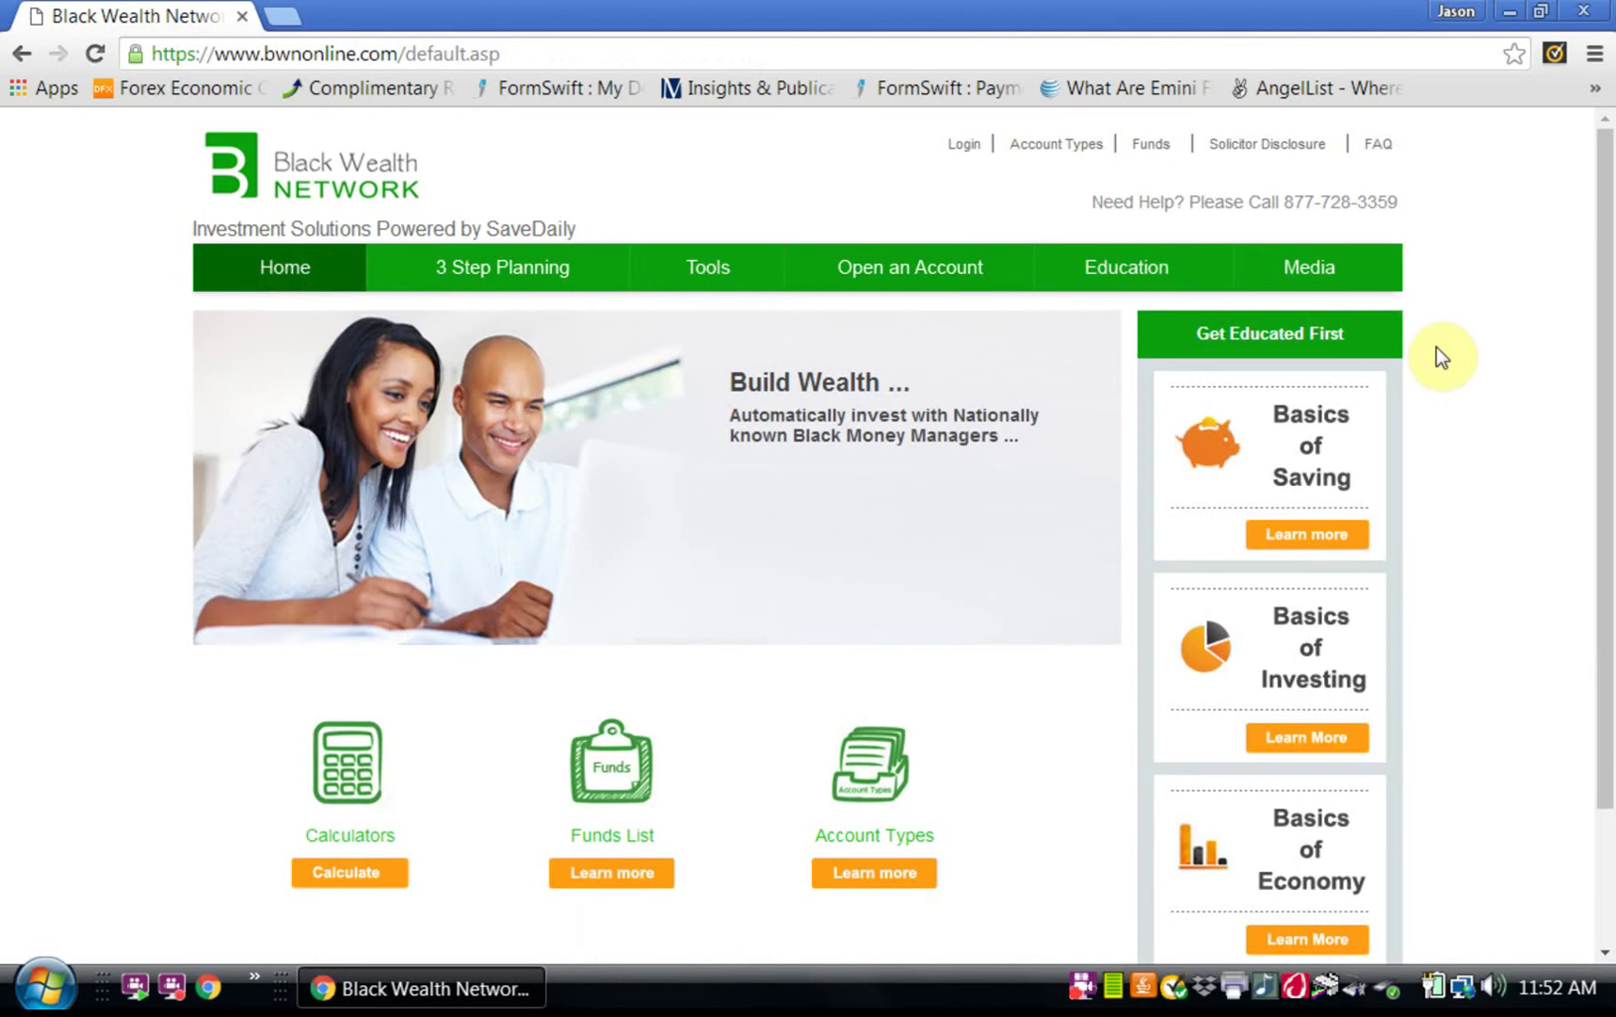
pyautogui.moveTo(1606, 280); pyautogui.dragTo(1606, 378)
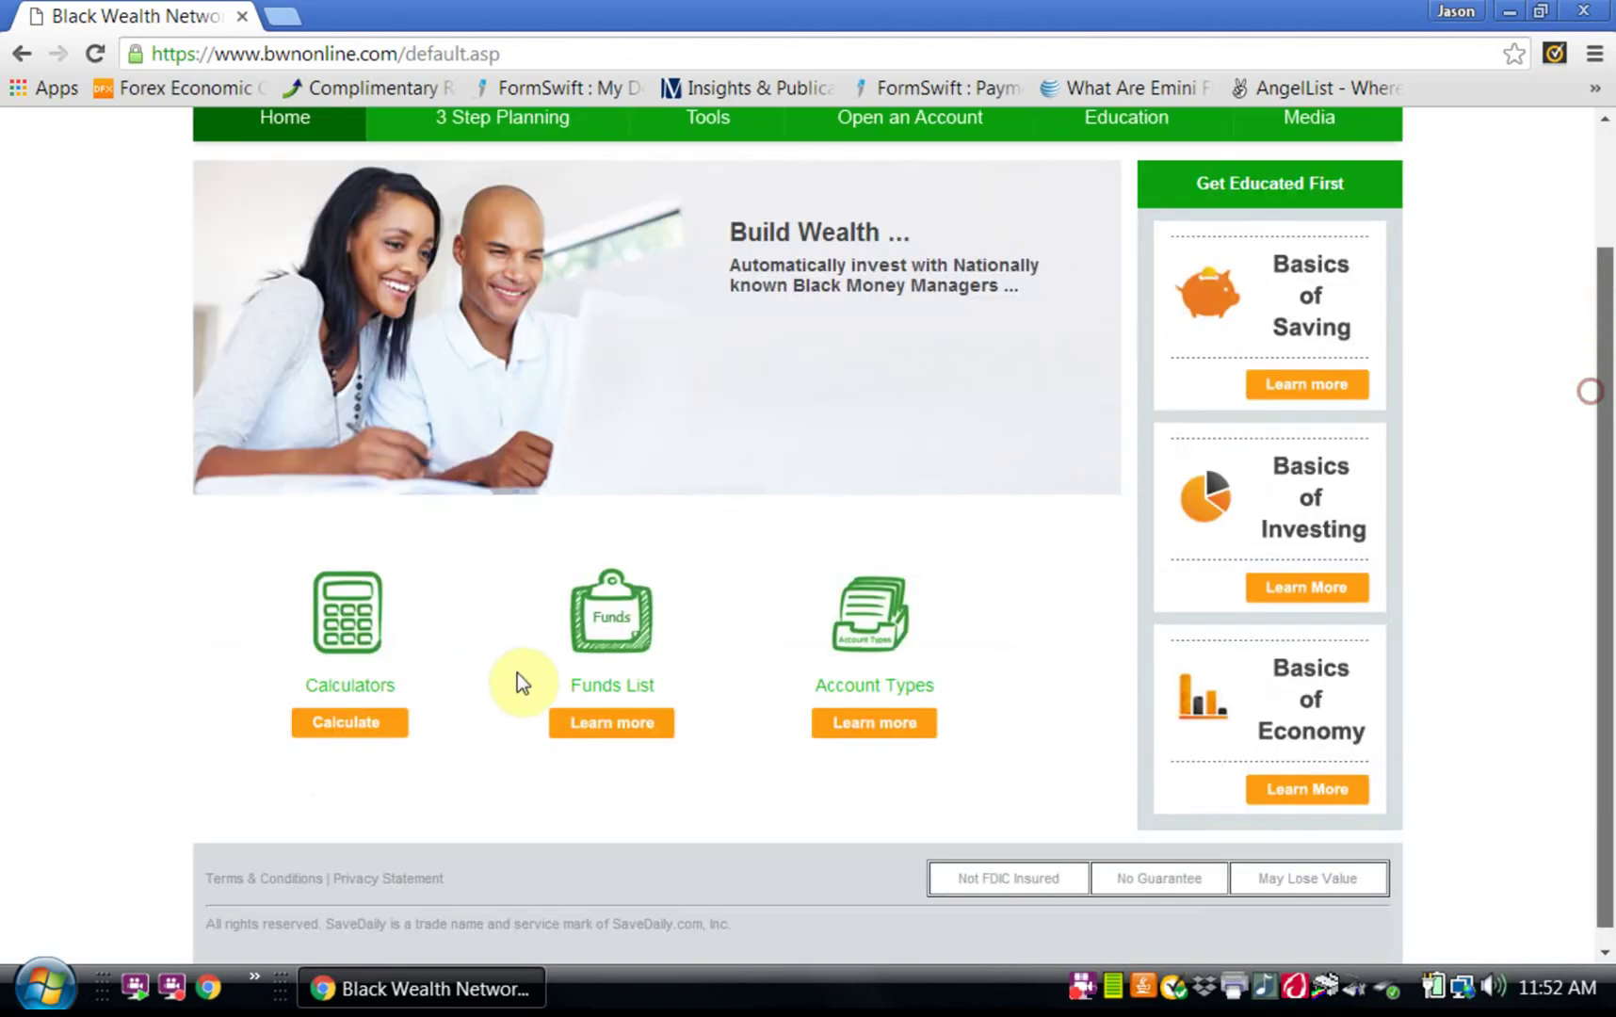
# Open the Funds List and load the Morningstar quote for the JANBX fund.
pyautogui.click(612, 723)
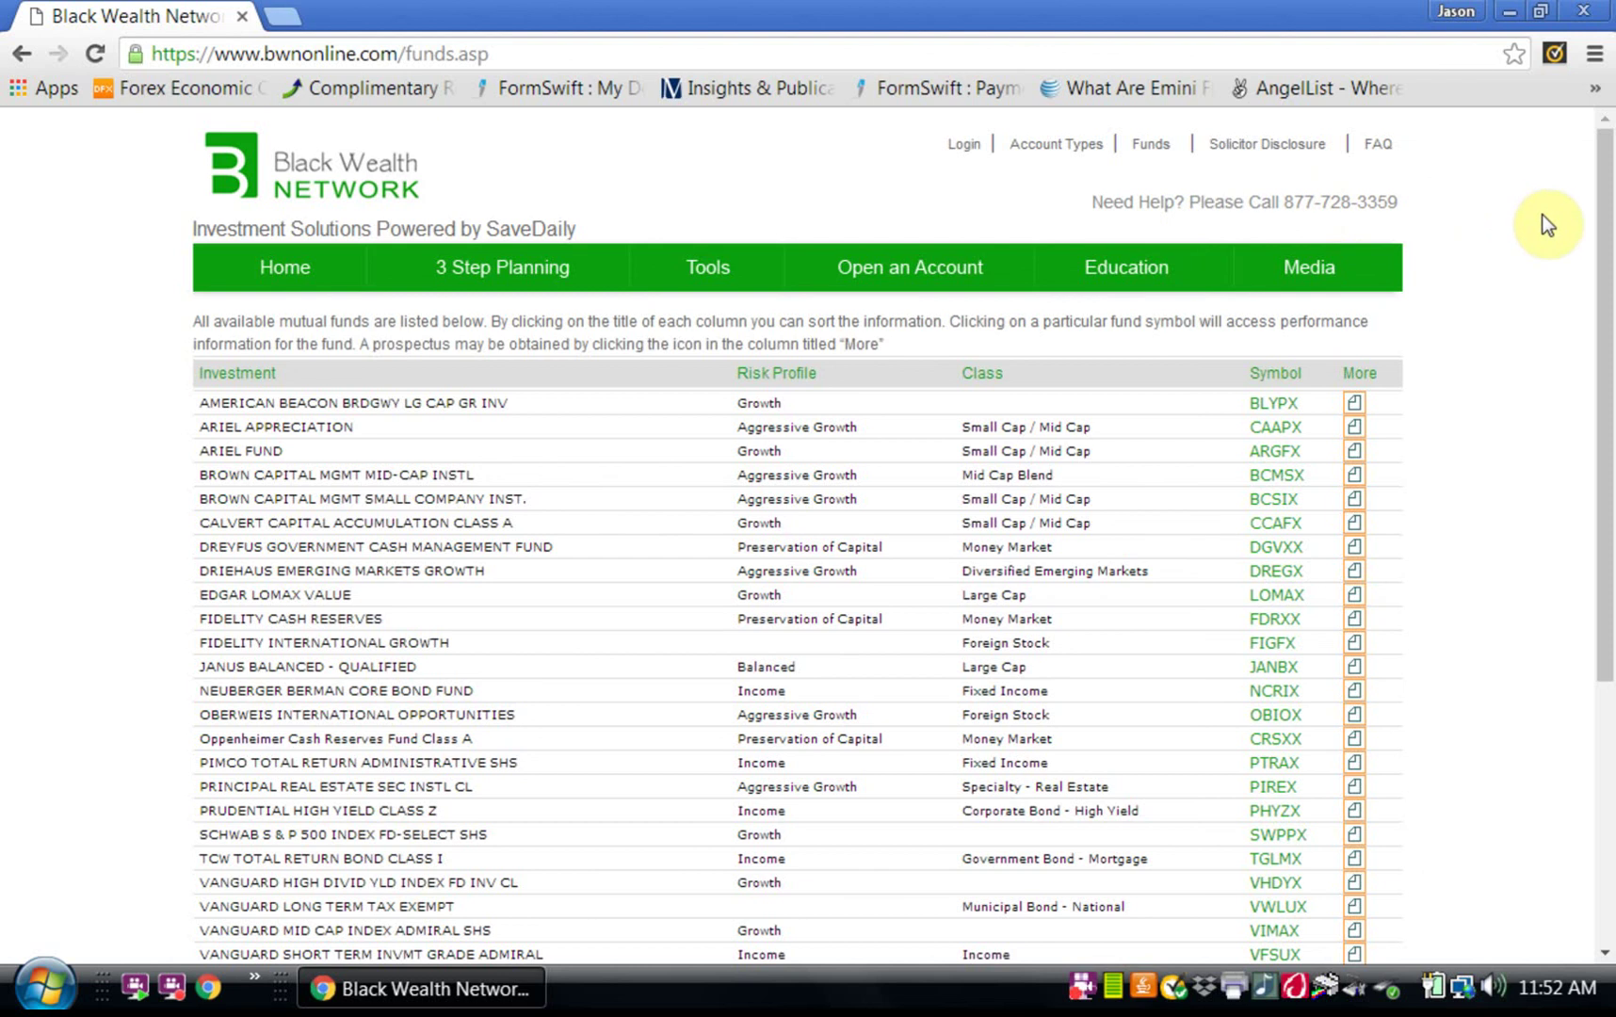
pyautogui.moveTo(1597, 240); pyautogui.dragTo(1589, 288)
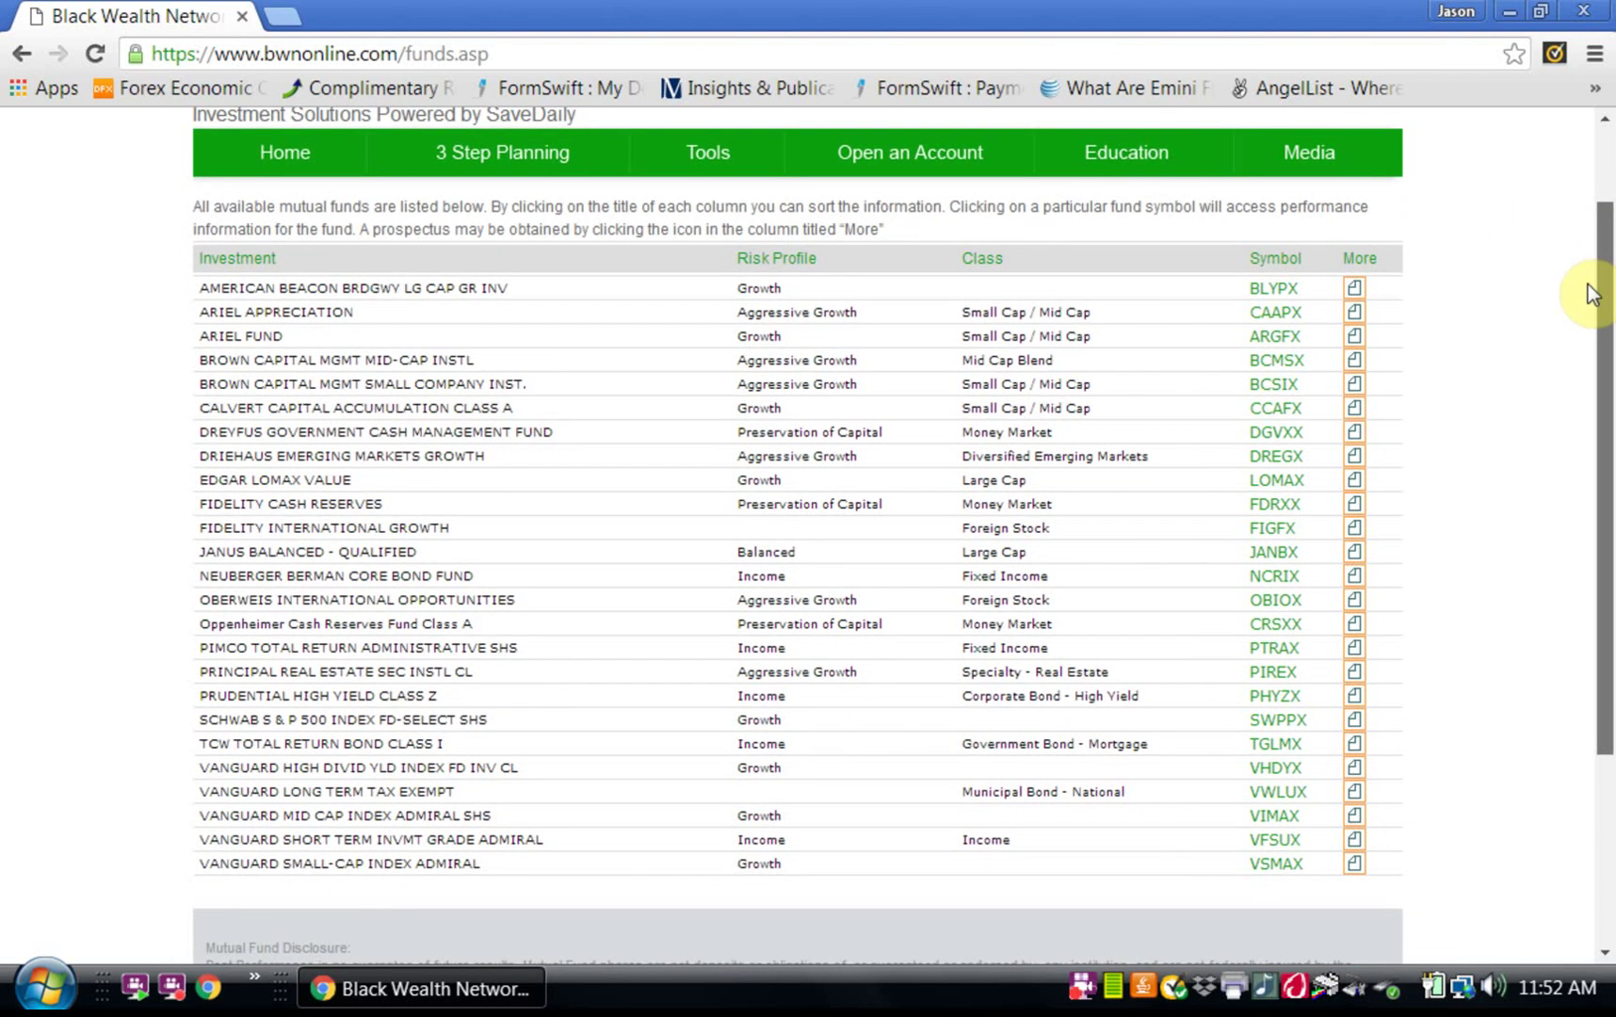
pyautogui.moveTo(1590, 293); pyautogui.dragTo(1591, 293)
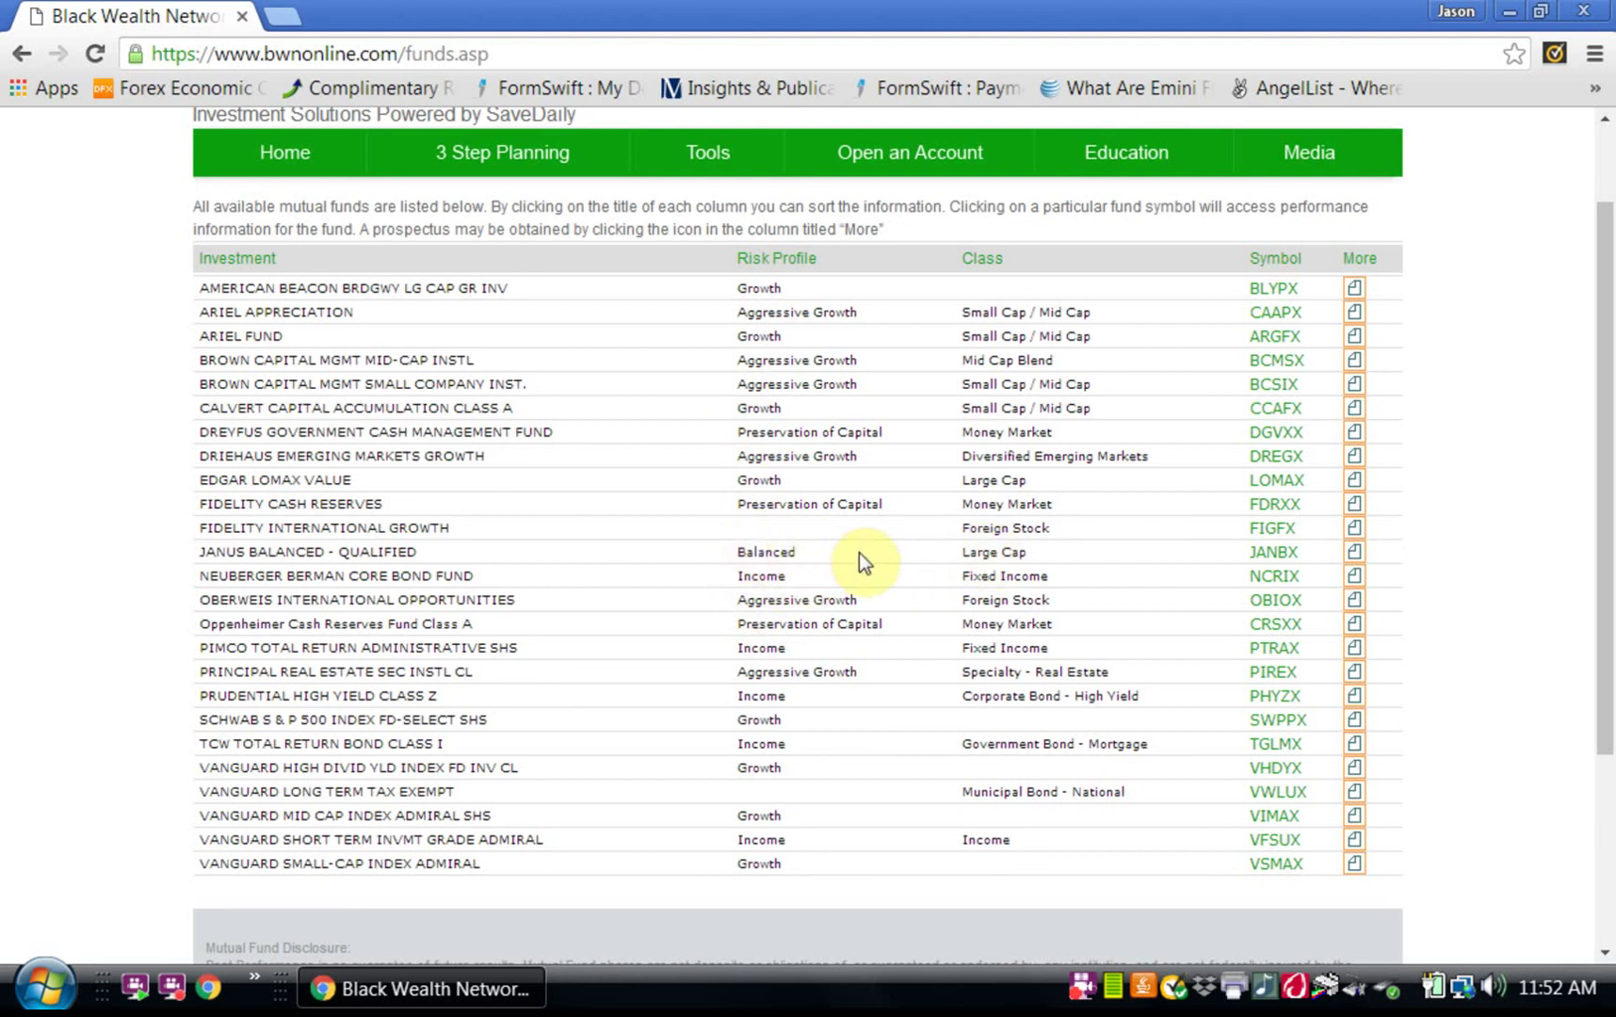
pyautogui.click(1258, 556)
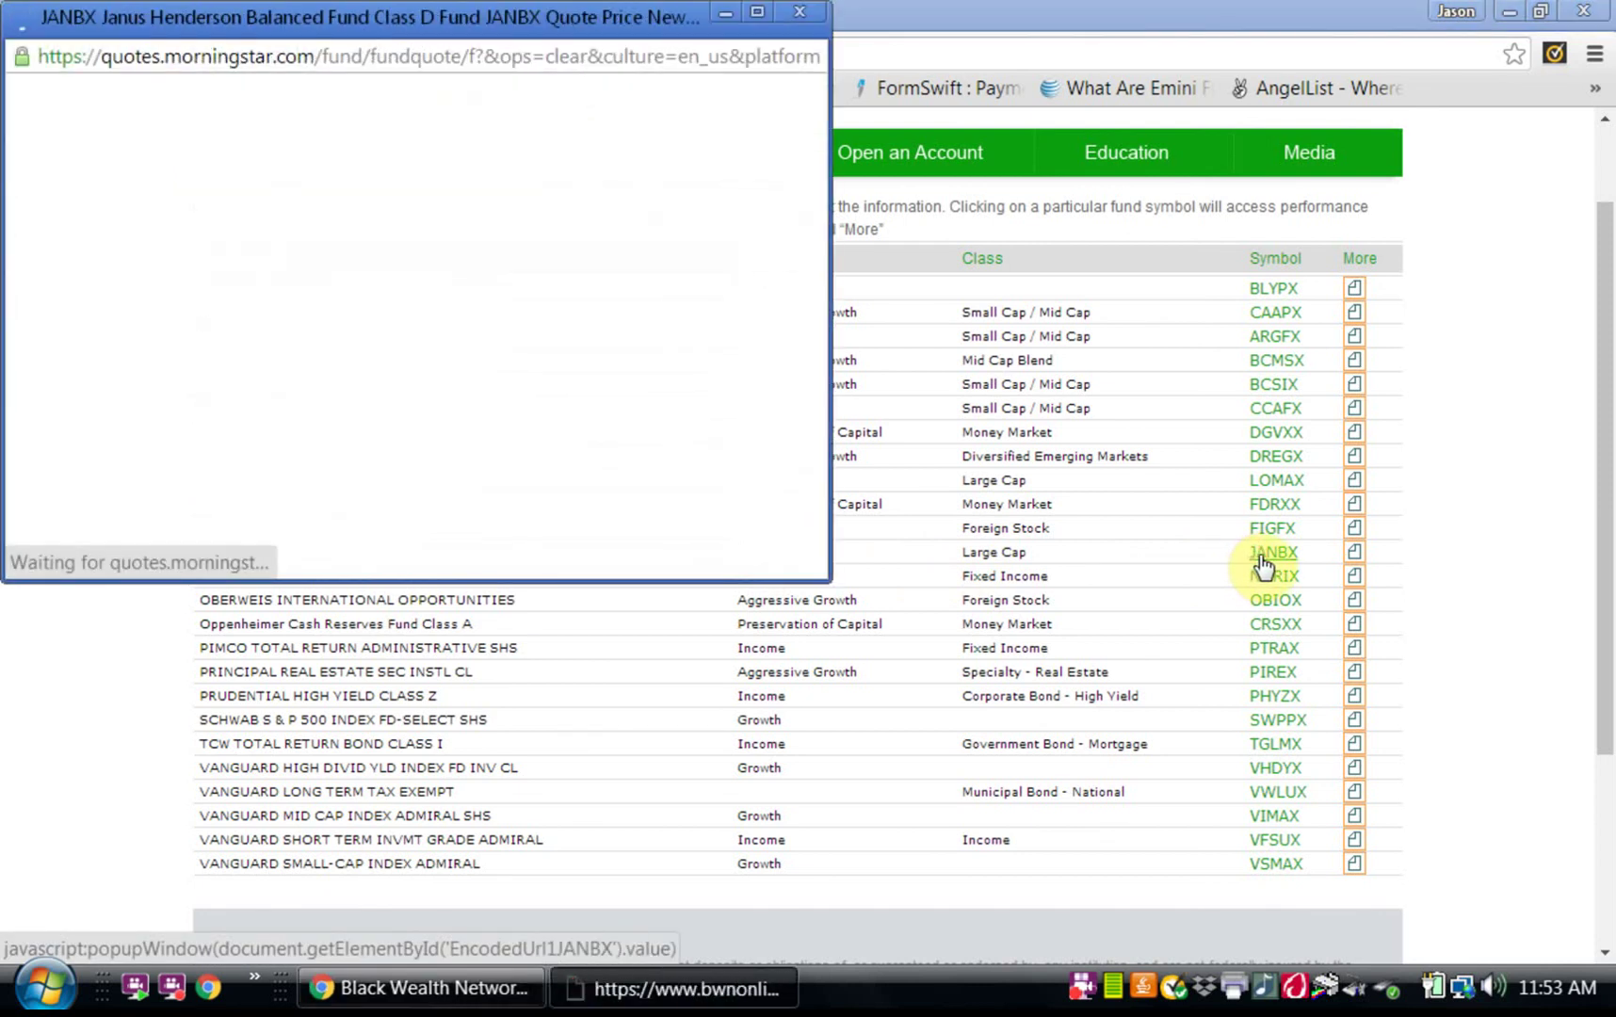
# Maximize the Morningstar JANBX quote window, review the fund, then close the window.
pyautogui.click(757, 12)
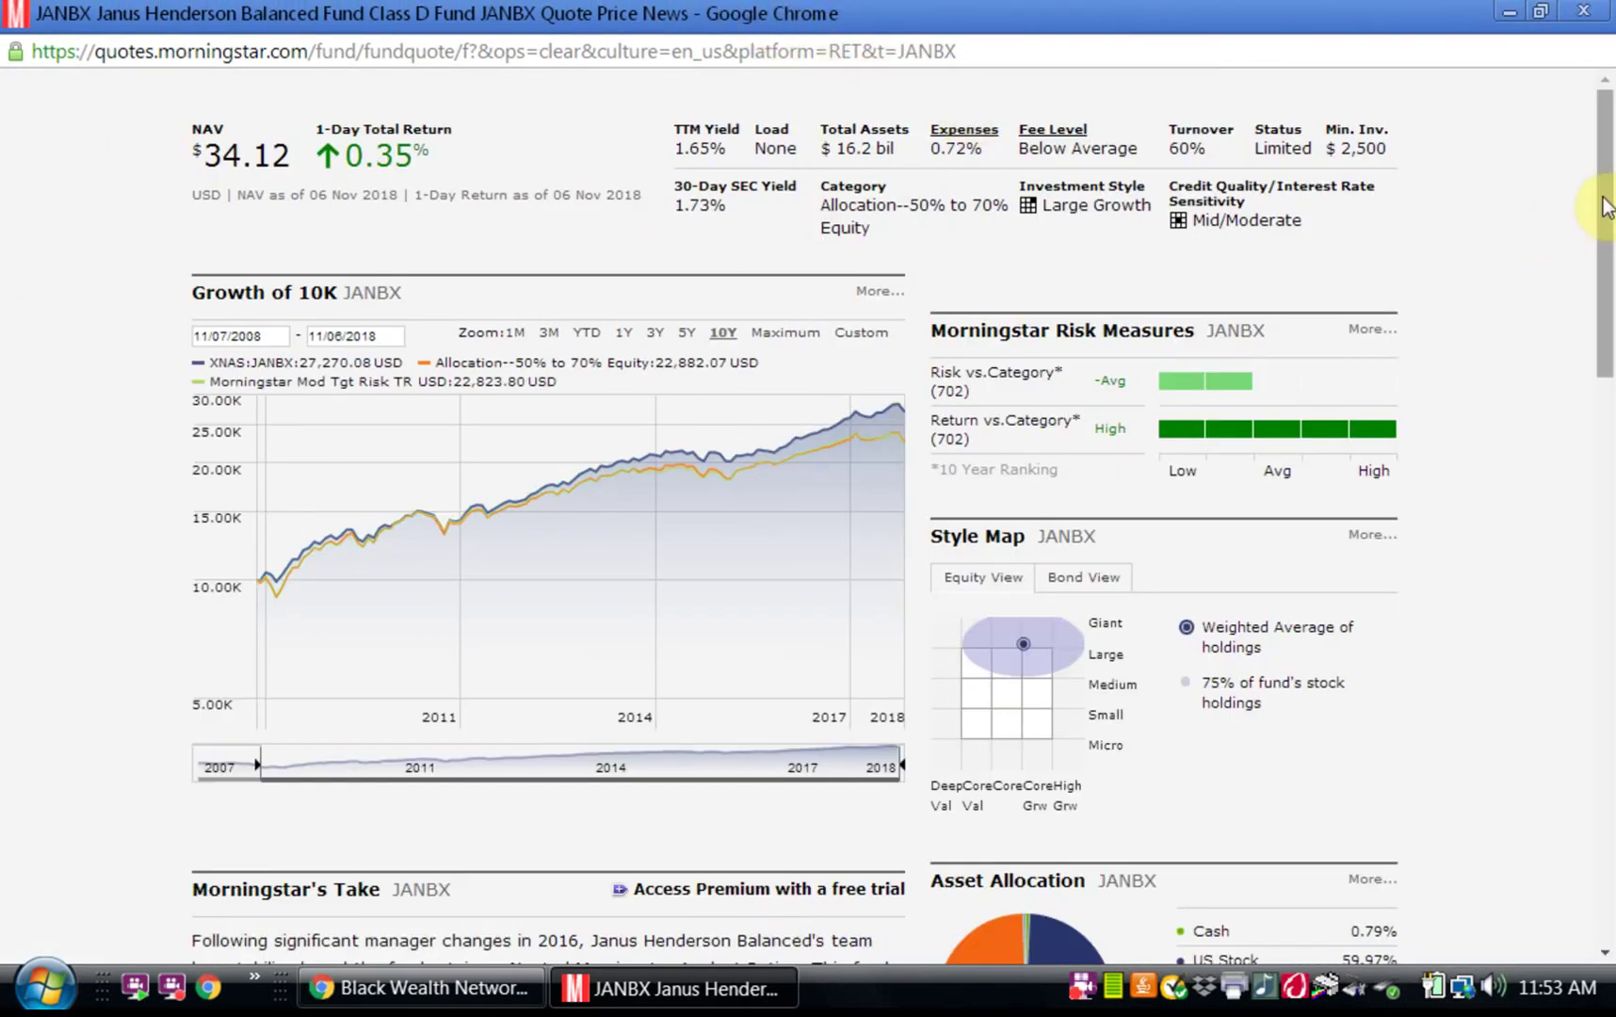
pyautogui.moveTo(1604, 189); pyautogui.dragTo(1597, 391)
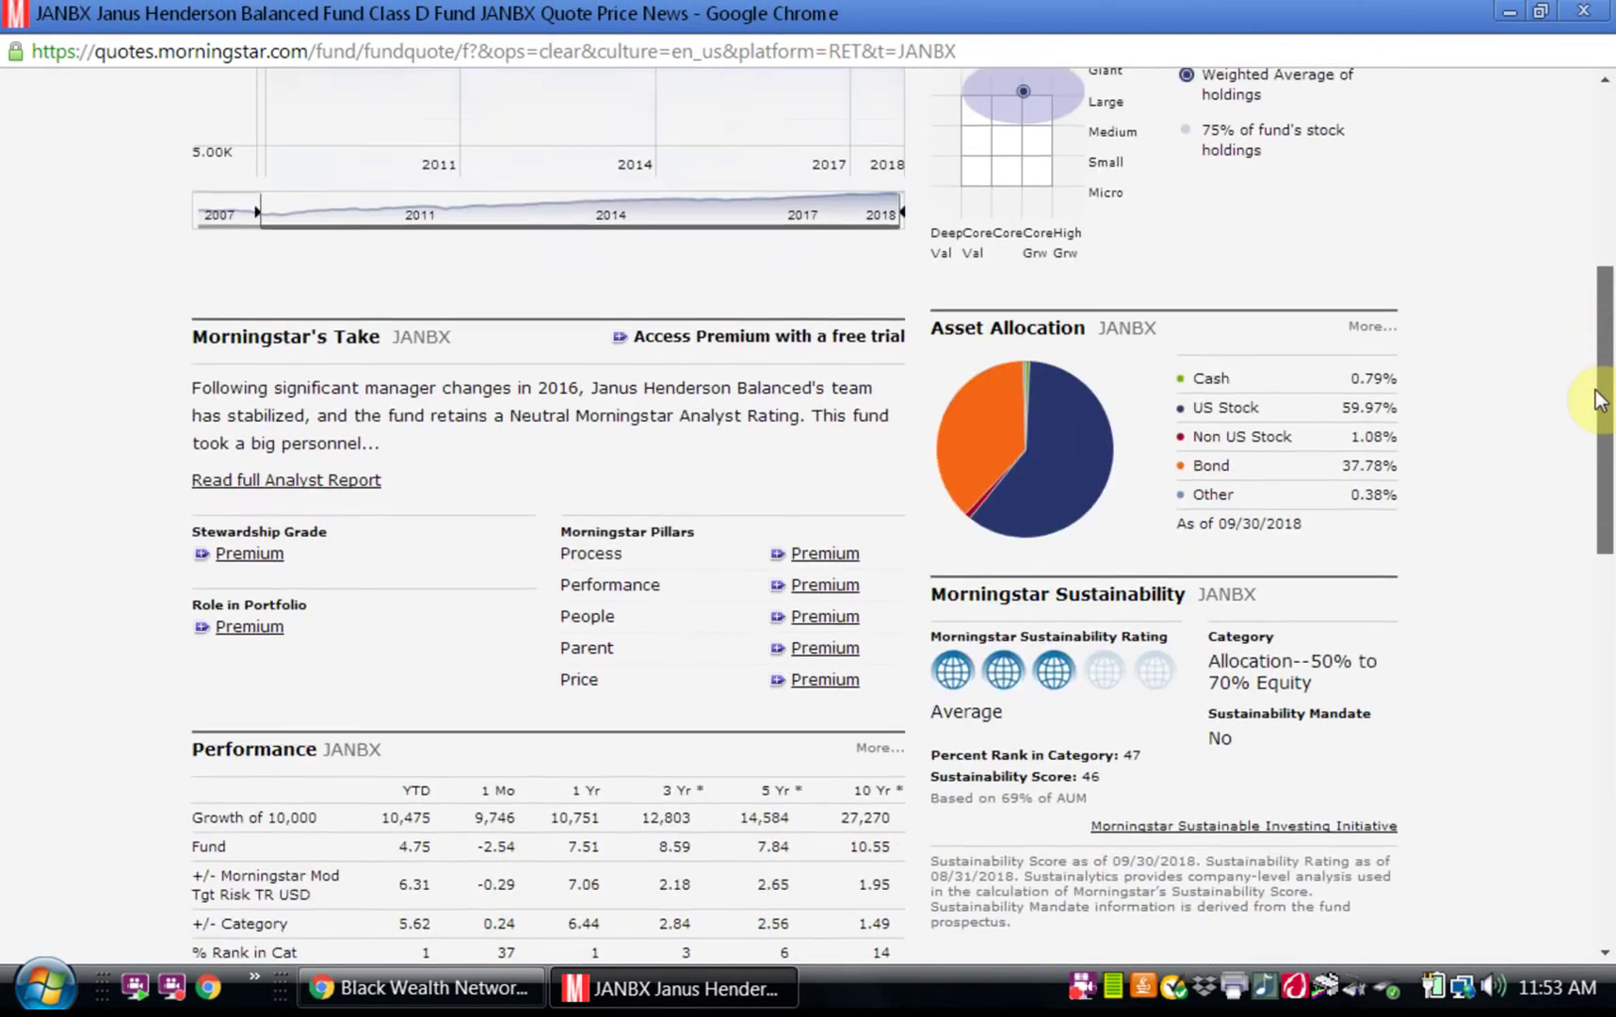
pyautogui.moveTo(1596, 391); pyautogui.dragTo(1595, 485)
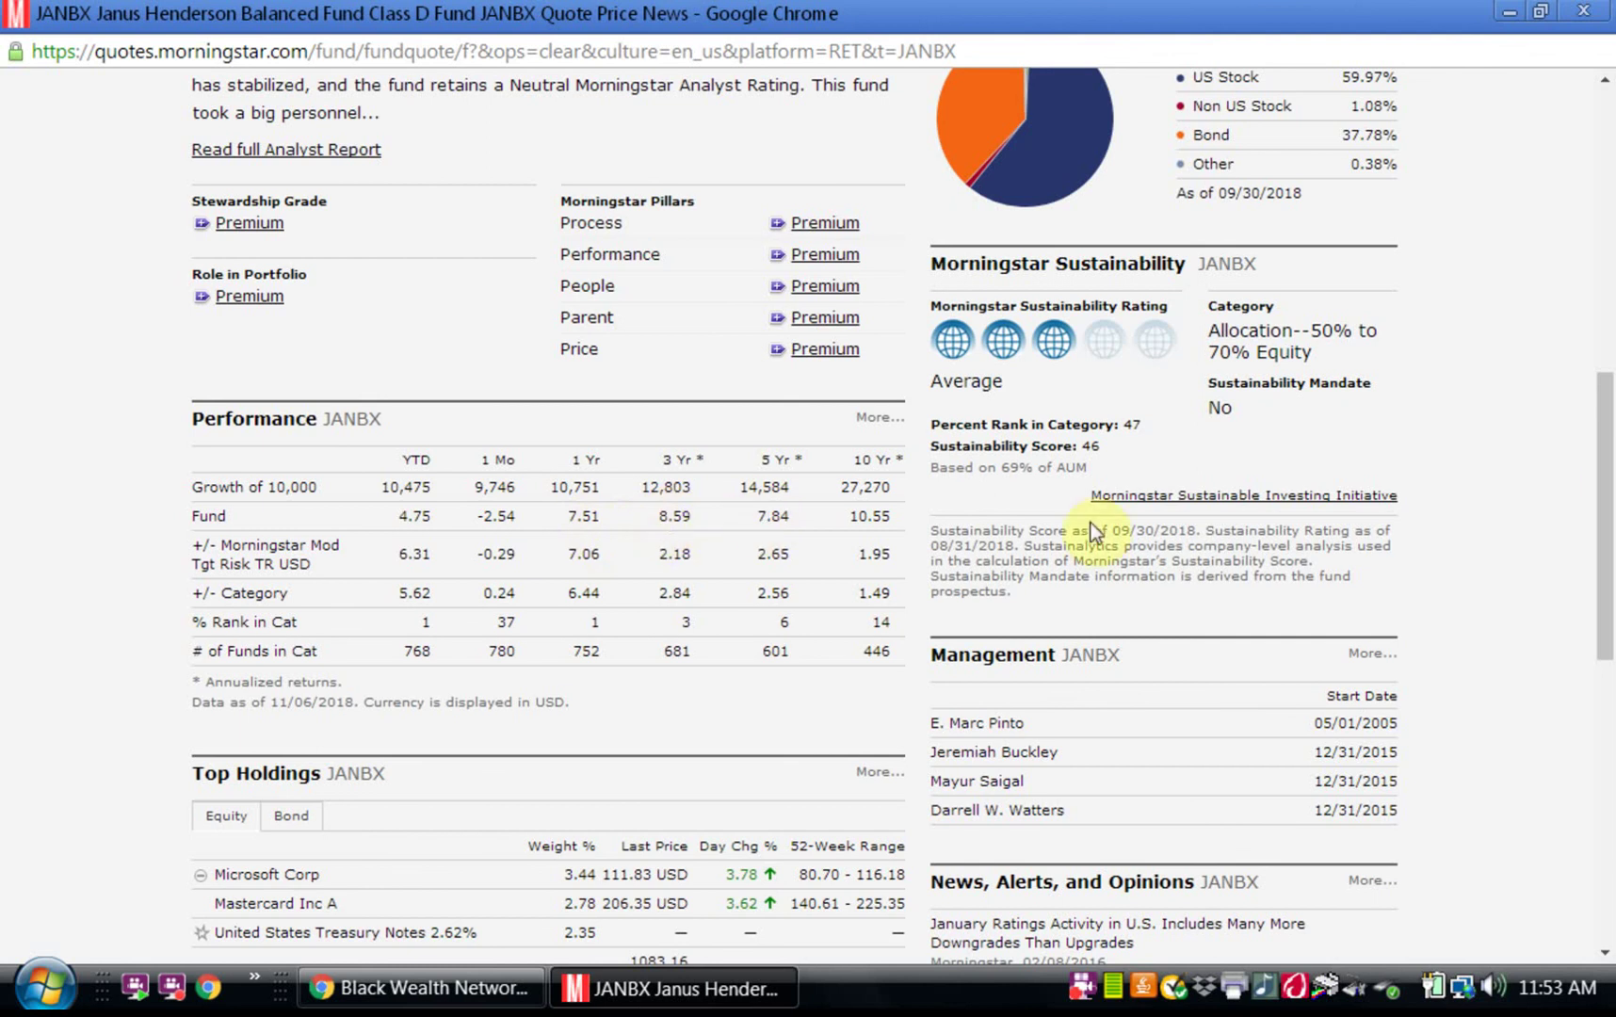
pyautogui.moveTo(1600, 505)
pyautogui.mouseDown()
pyautogui.moveTo(1578, 669)
pyautogui.moveTo(1548, 201)
pyautogui.mouseUp()
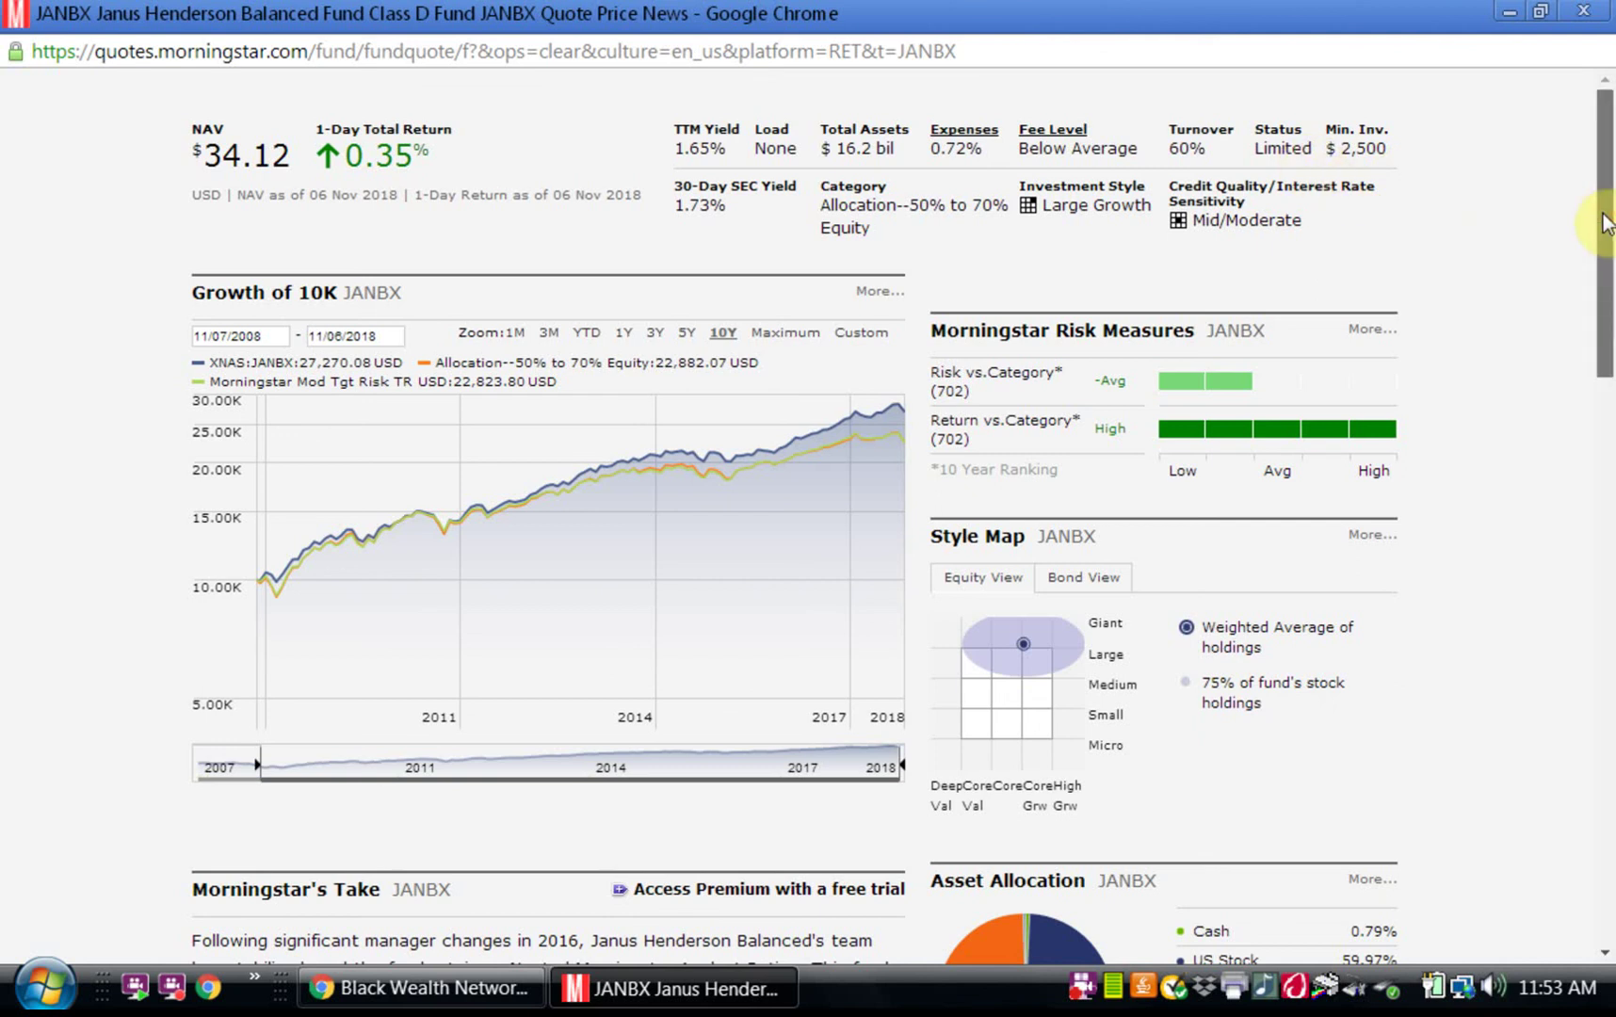
pyautogui.moveTo(1604, 221); pyautogui.dragTo(1595, 303)
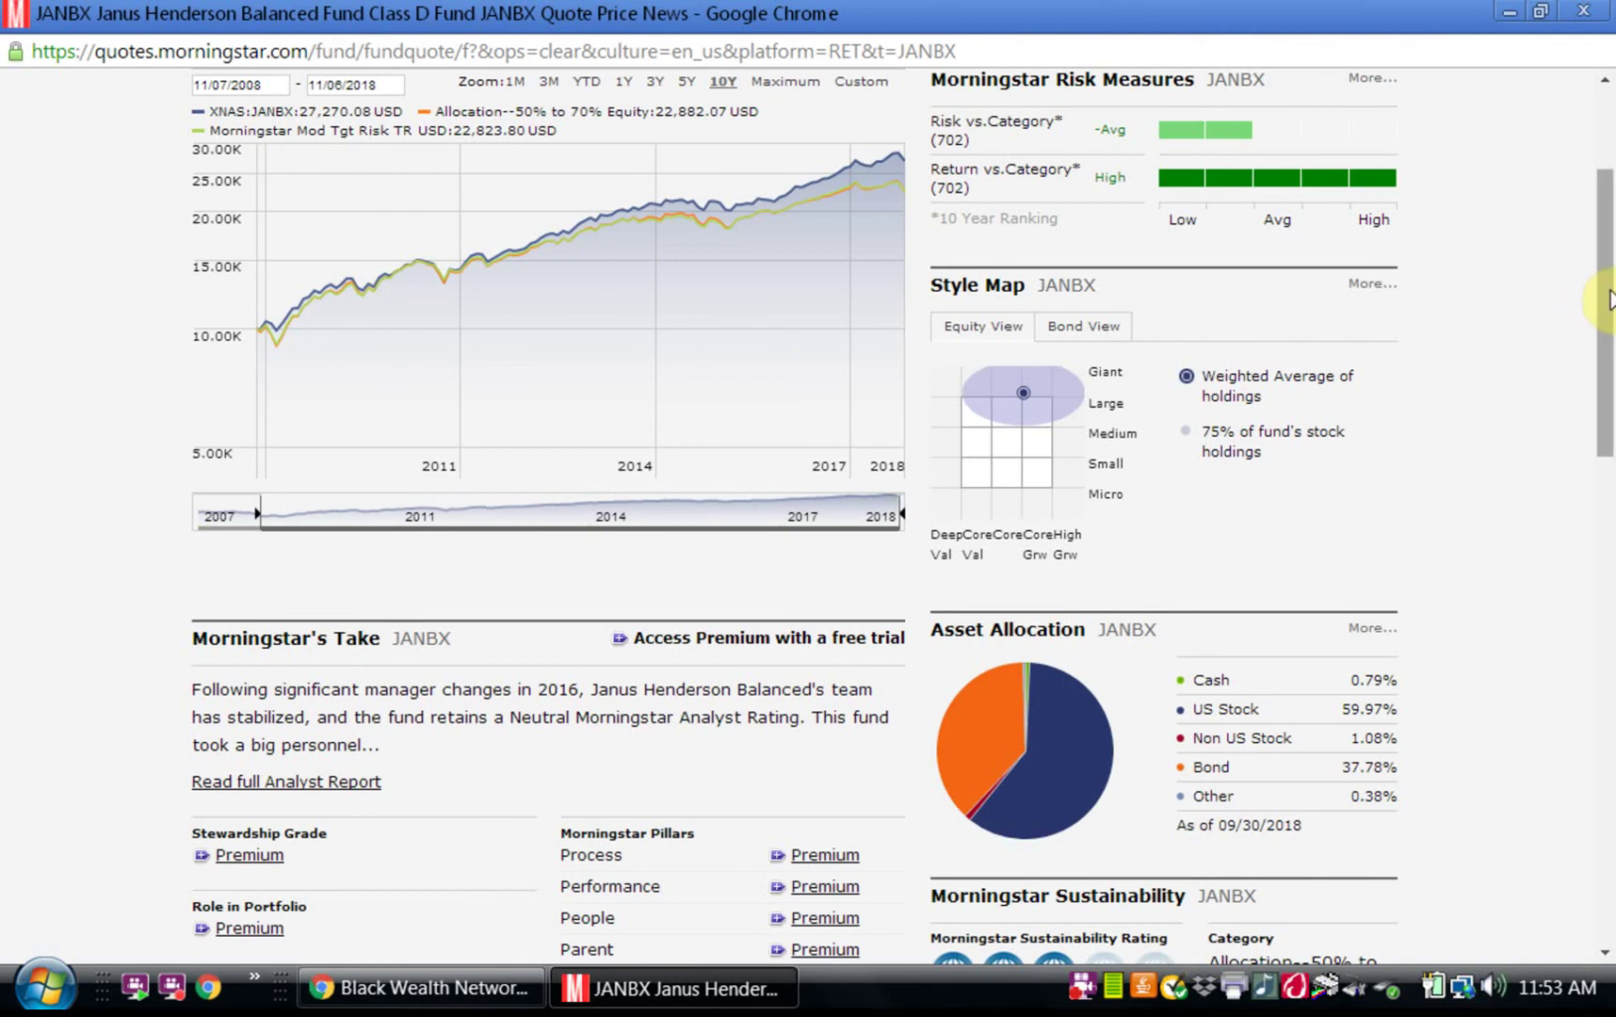
pyautogui.moveTo(1610, 300); pyautogui.dragTo(1610, 280)
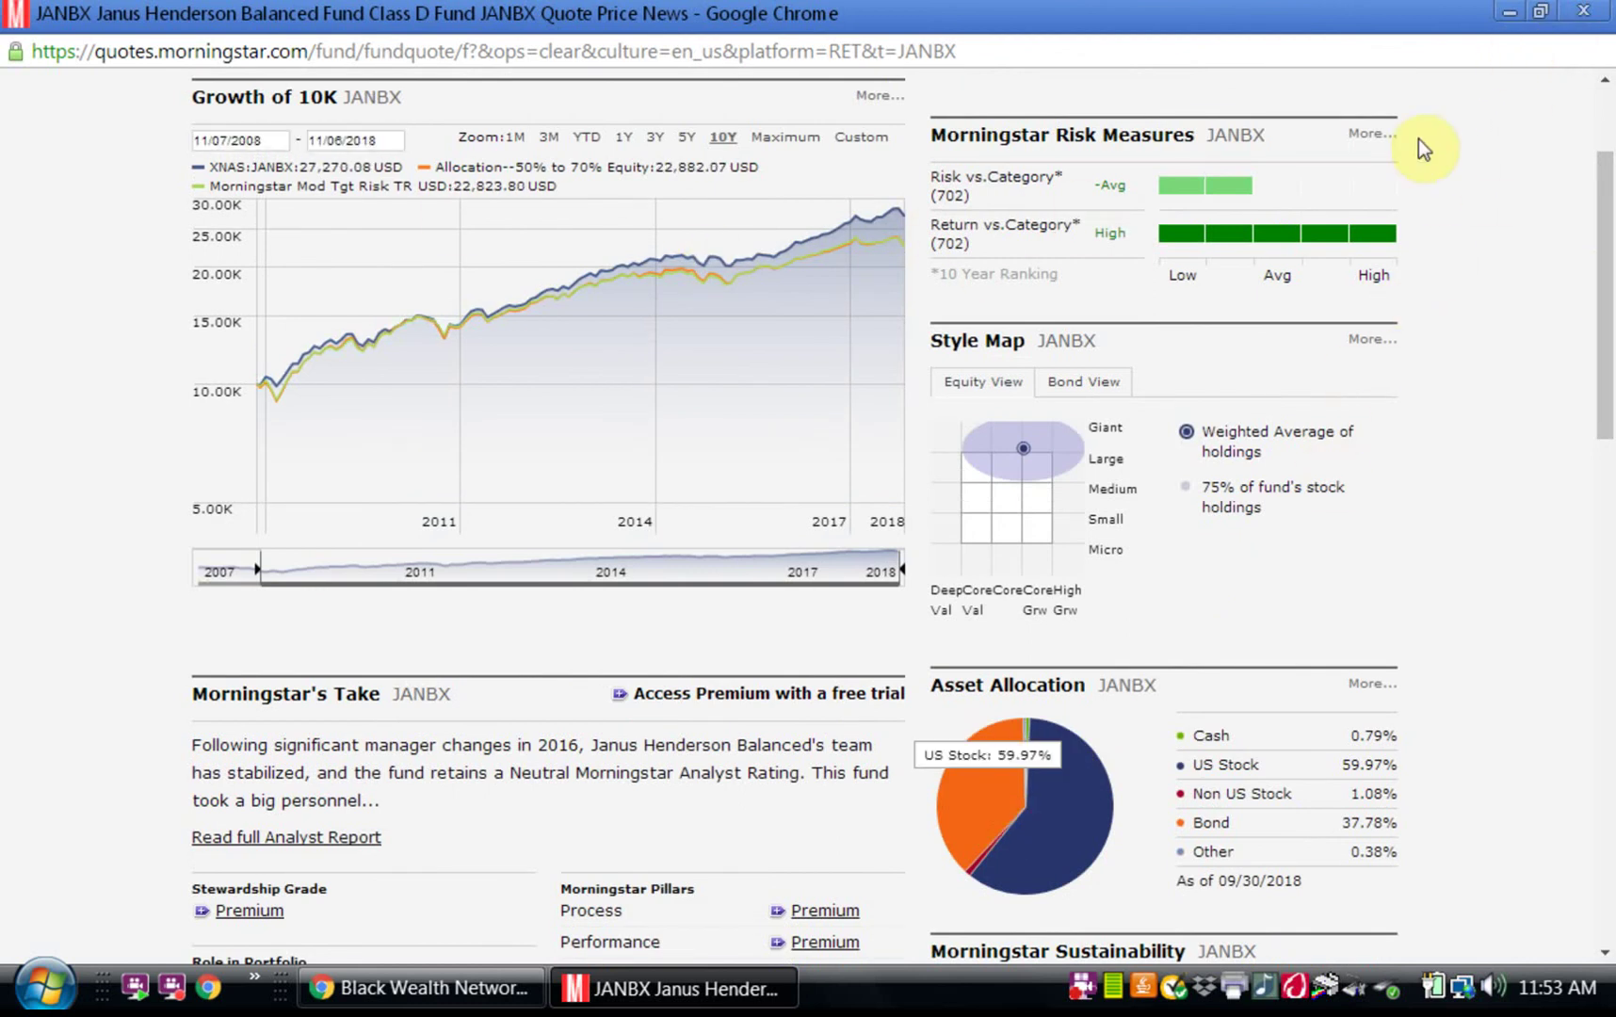
pyautogui.moveTo(378, 316)
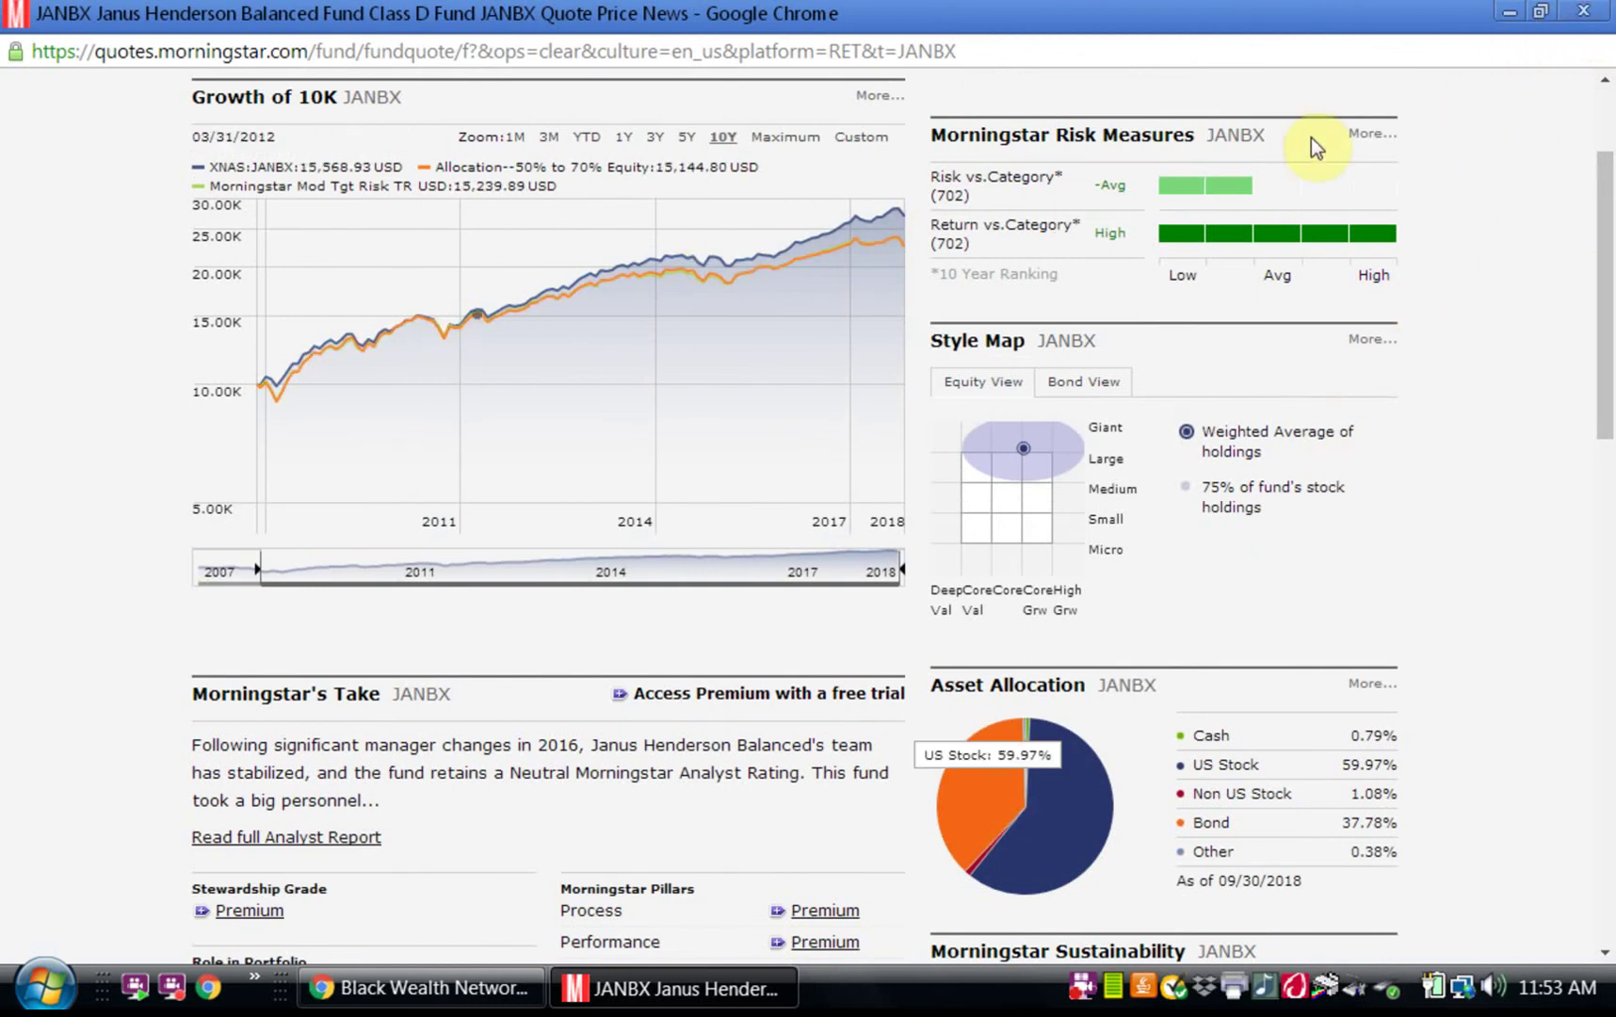
pyautogui.click(1582, 11)
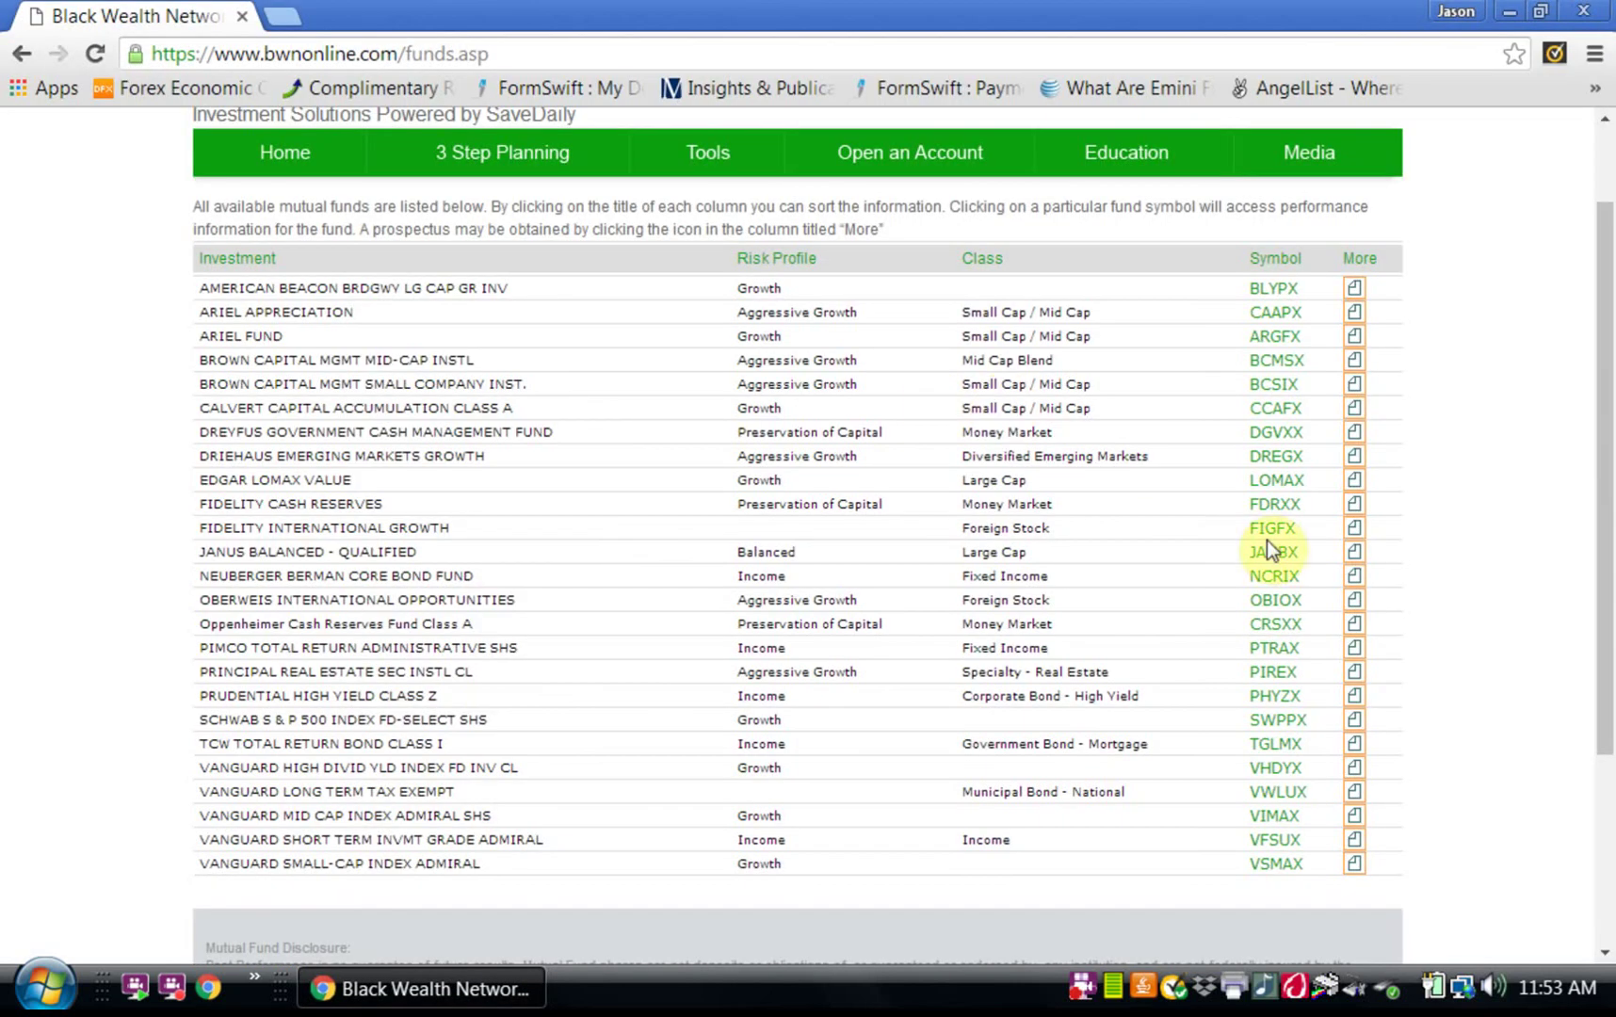
pyautogui.moveTo(1598, 436); pyautogui.dragTo(1598, 337)
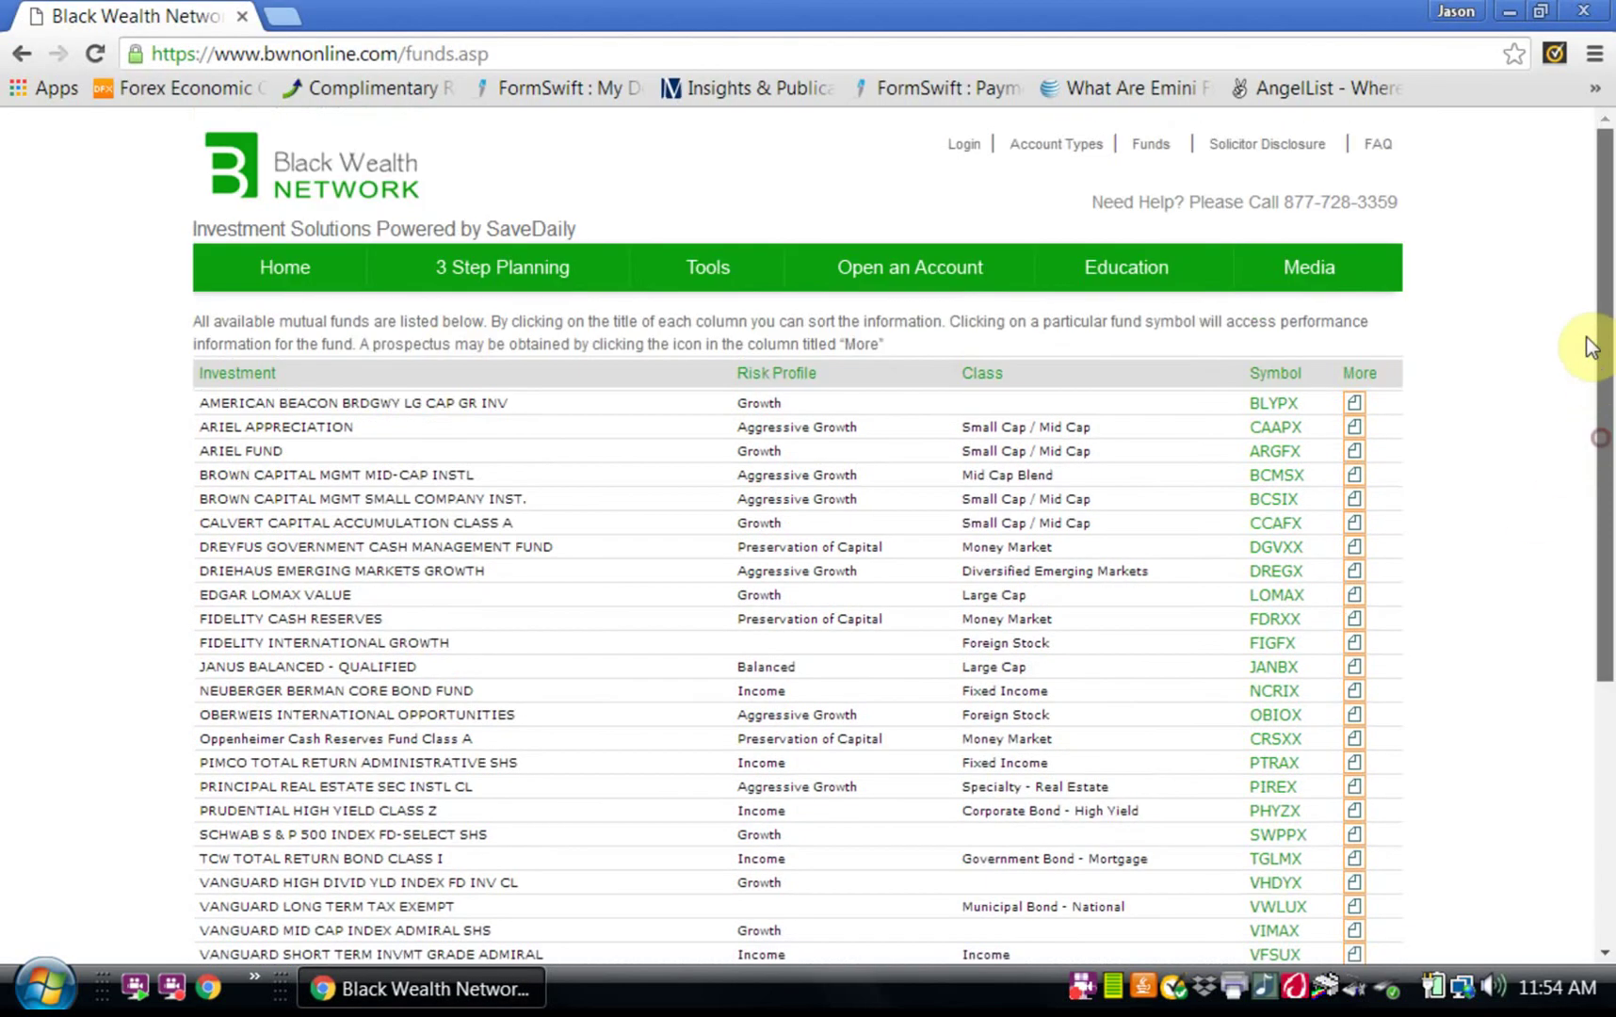
# Leave the funds list for the Black Wealth Network home page via the Home link.
pyautogui.click(245, 274)
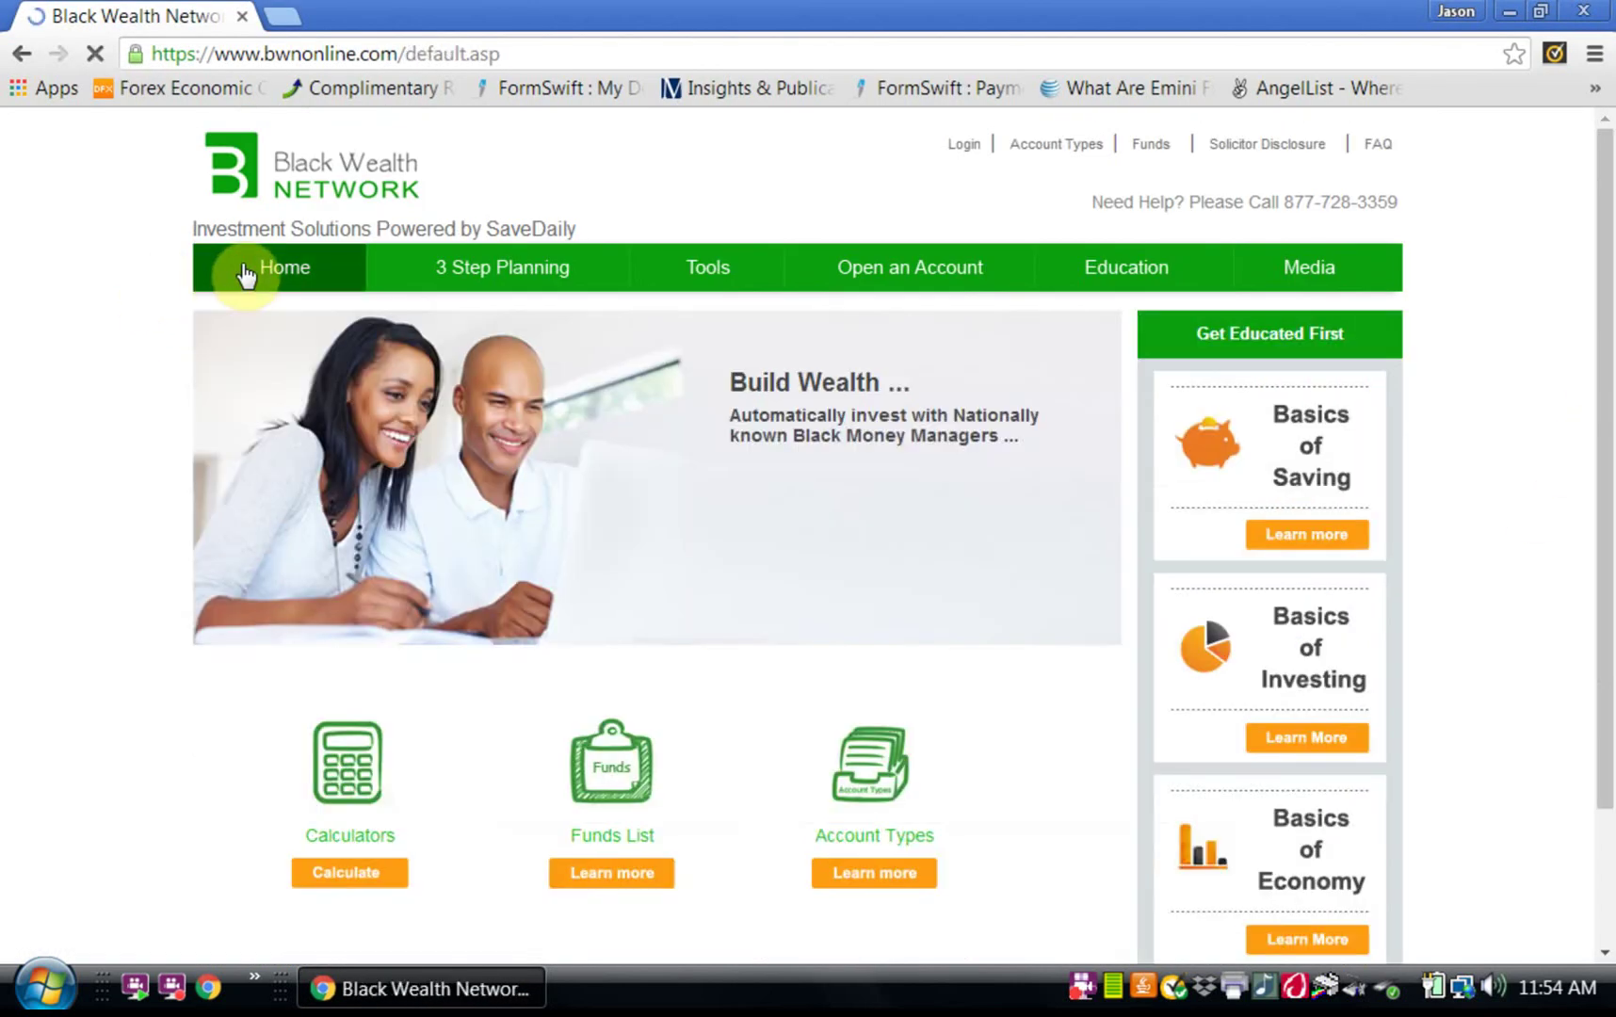